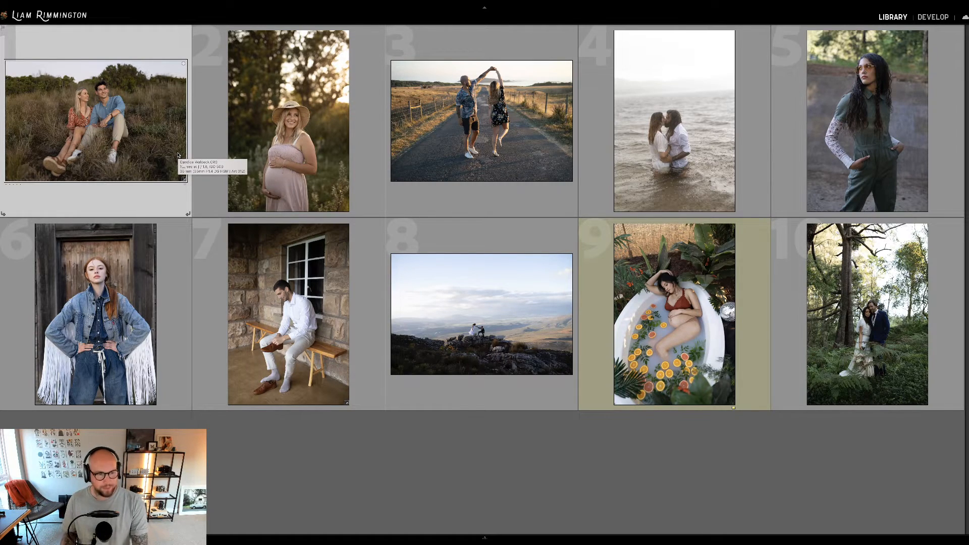
- Open the photo of the couple sitting in grass for developing, brighten its exposure slightly, and apply the first Nomad preset from Archipelago Quest 08
key("d")
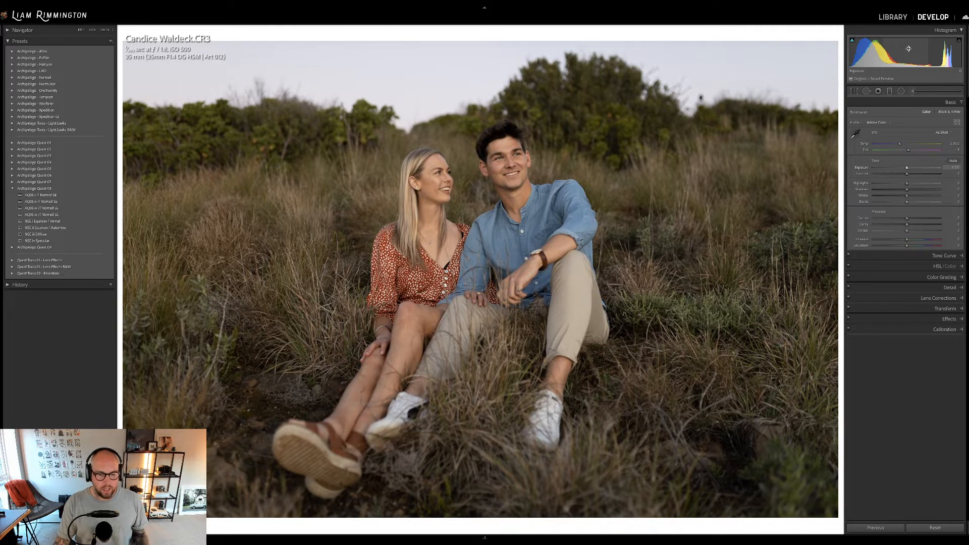
left_click_drag(909, 49, 914, 49)
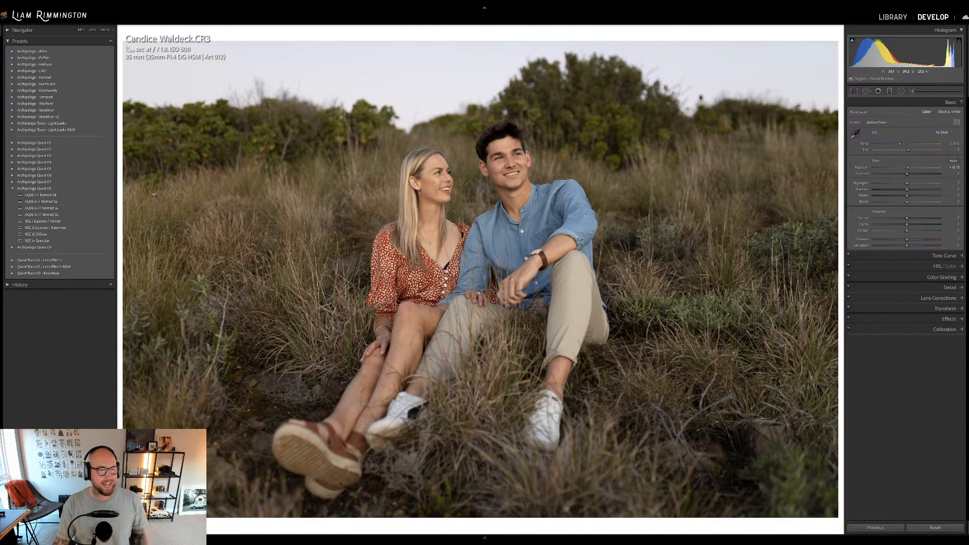
mouse_move(102, 197)
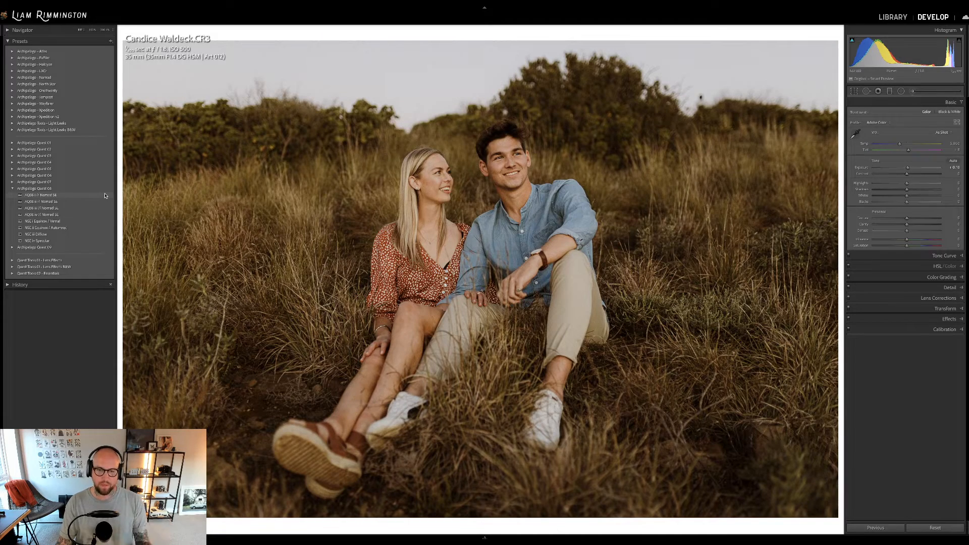
left_click(106, 196)
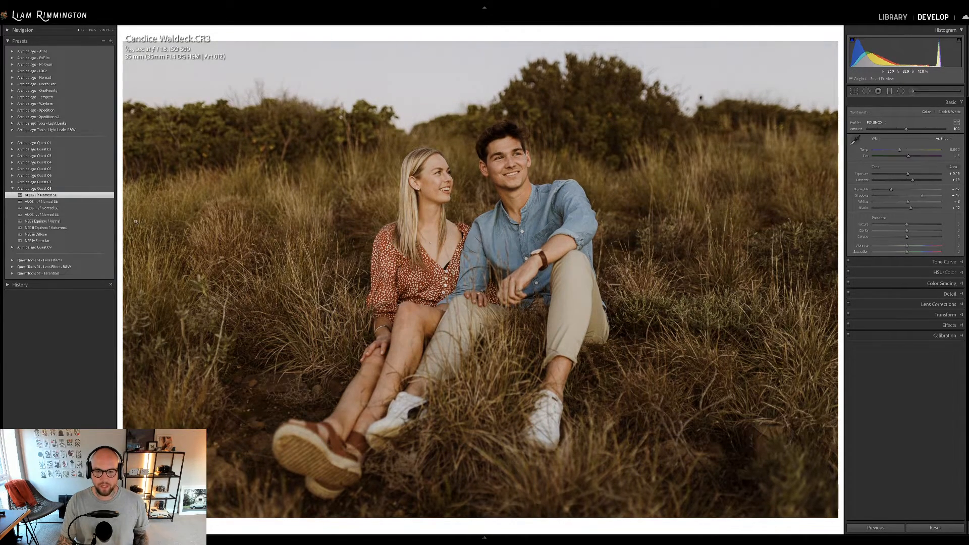
- Try the Equinox / Vernal and Equinox / Autumnal presets on the couple photo, nudging the profile amount while Vernal is applied
left_click(110, 222)
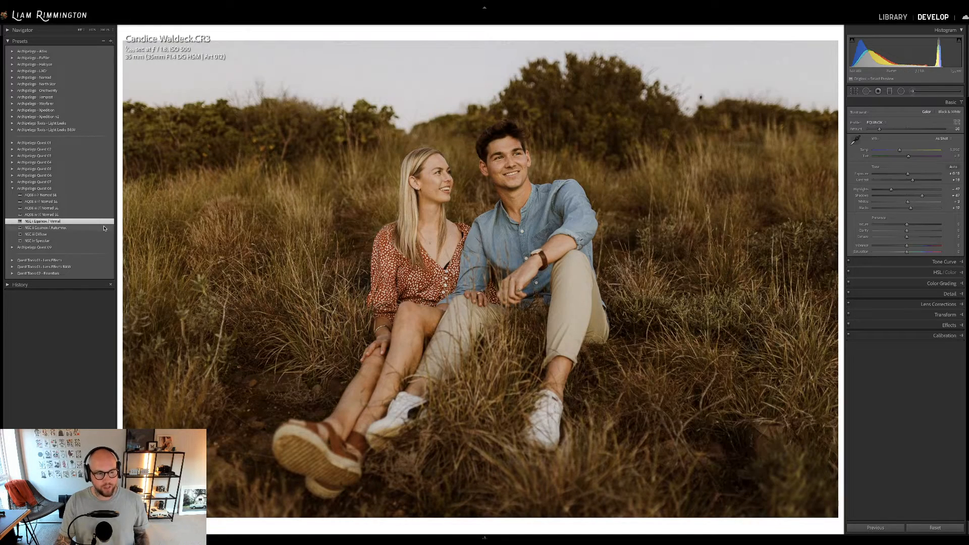
left_click(56, 228)
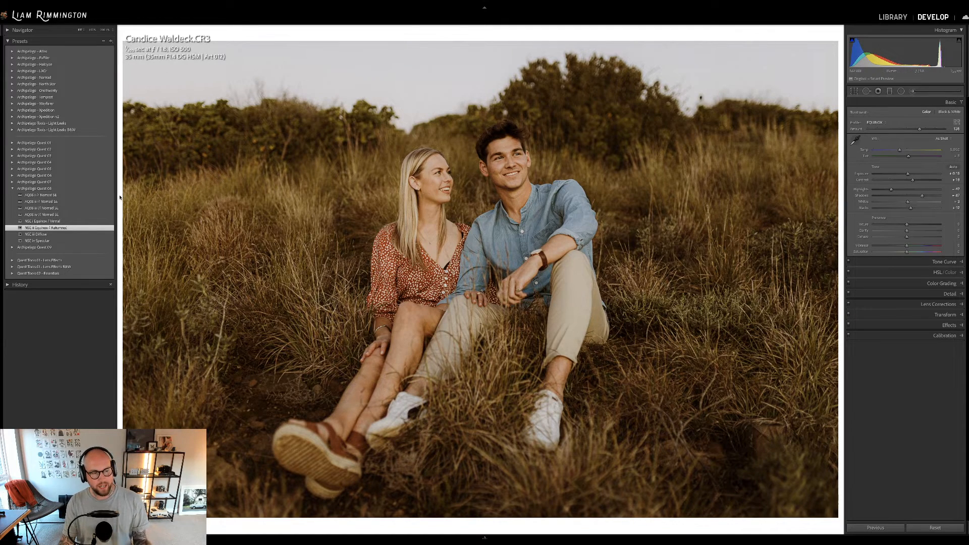
left_click(108, 223)
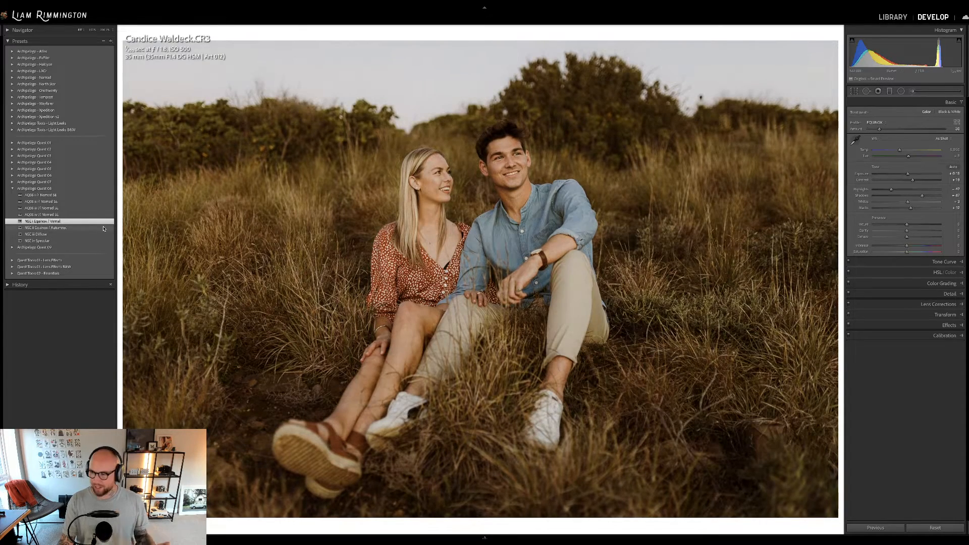
mouse_move(879, 130)
left_mouse_down()
mouse_move(932, 130)
mouse_move(880, 131)
left_mouse_up()
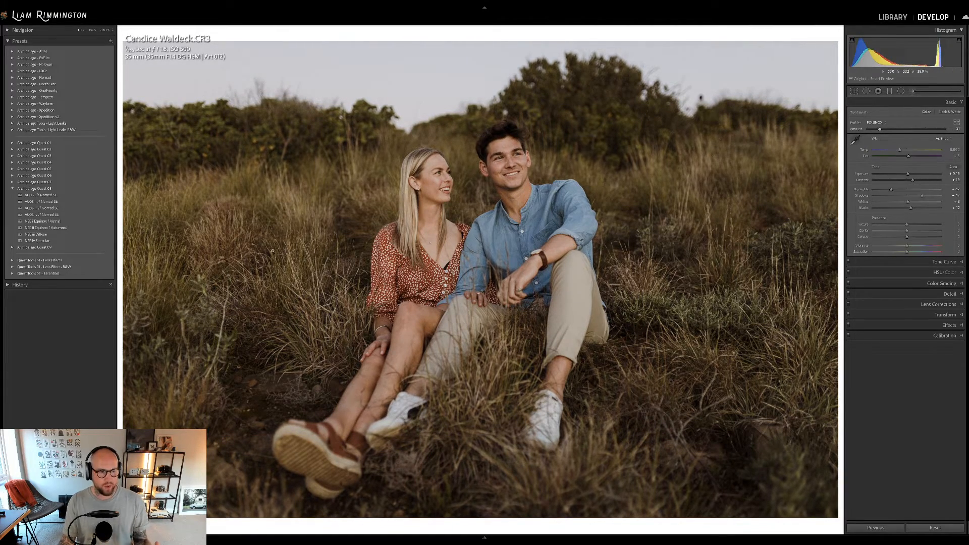
- Reapply the first Nomad preset and compare Equinox / Vernal with Equinox / Autumnal, leaving Autumnal applied
left_click(86, 197)
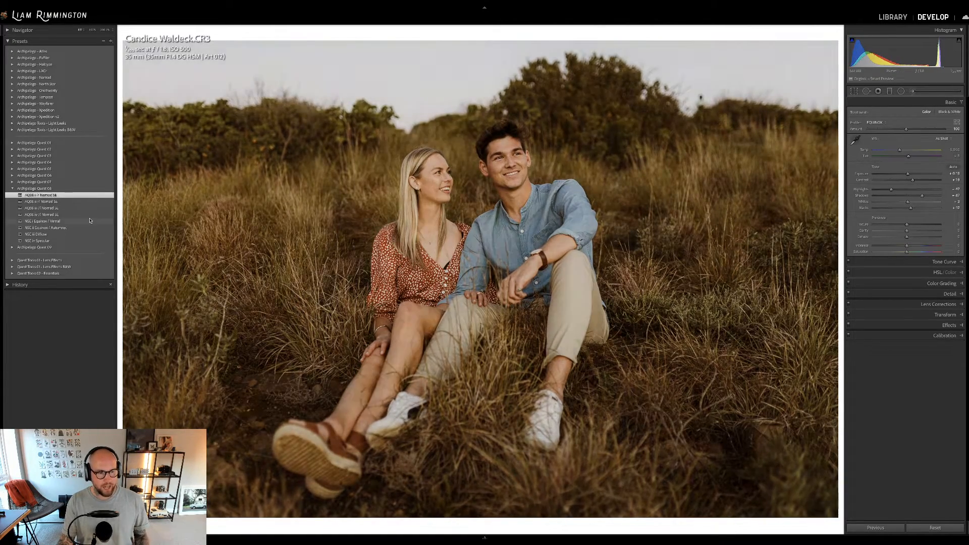
left_click(90, 221)
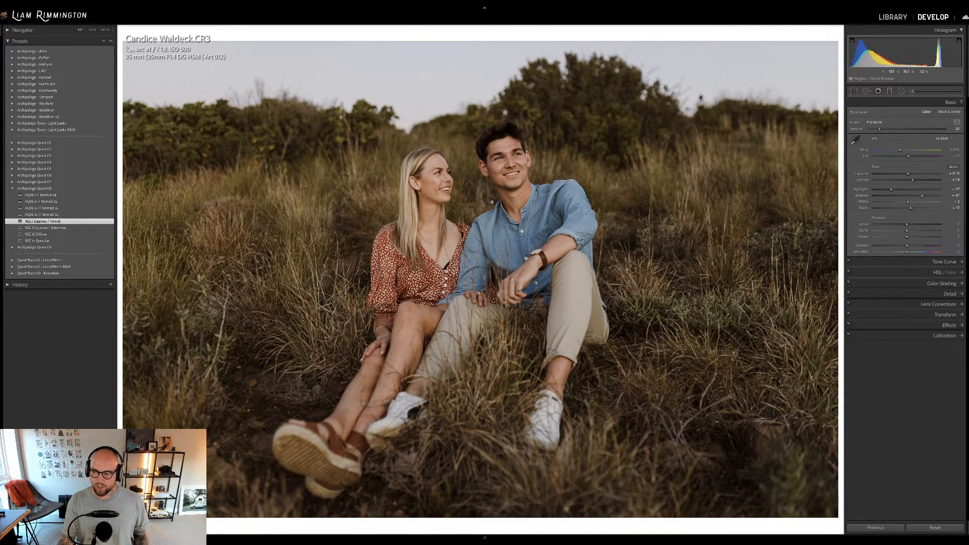
left_click(78, 229)
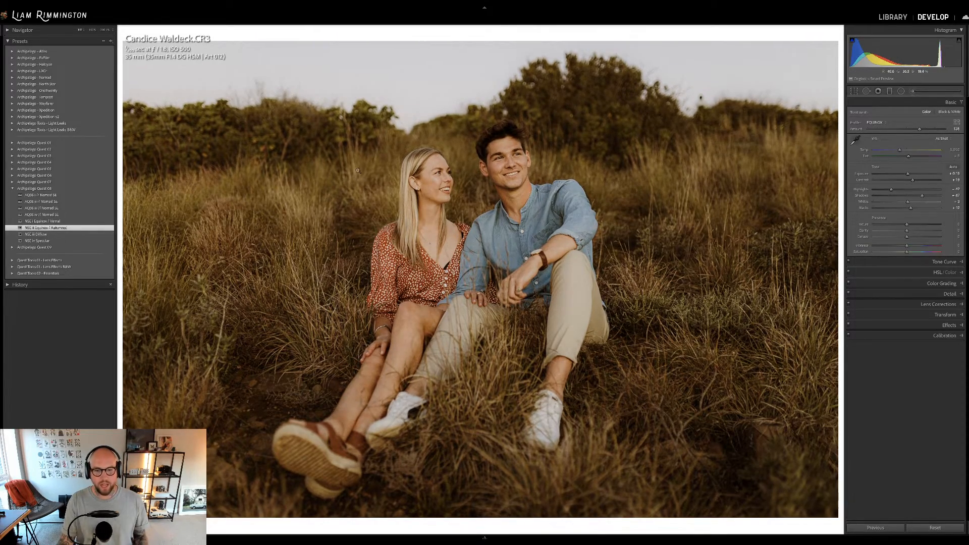
- Inspect the couple's faces up close and add the Specular preset to the photo
left_click(418, 193)
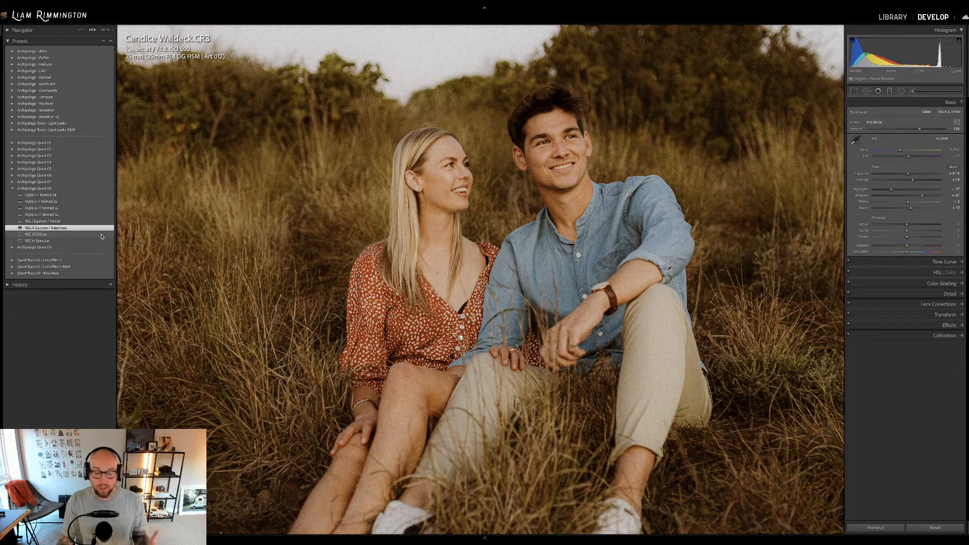
left_click(161, 237)
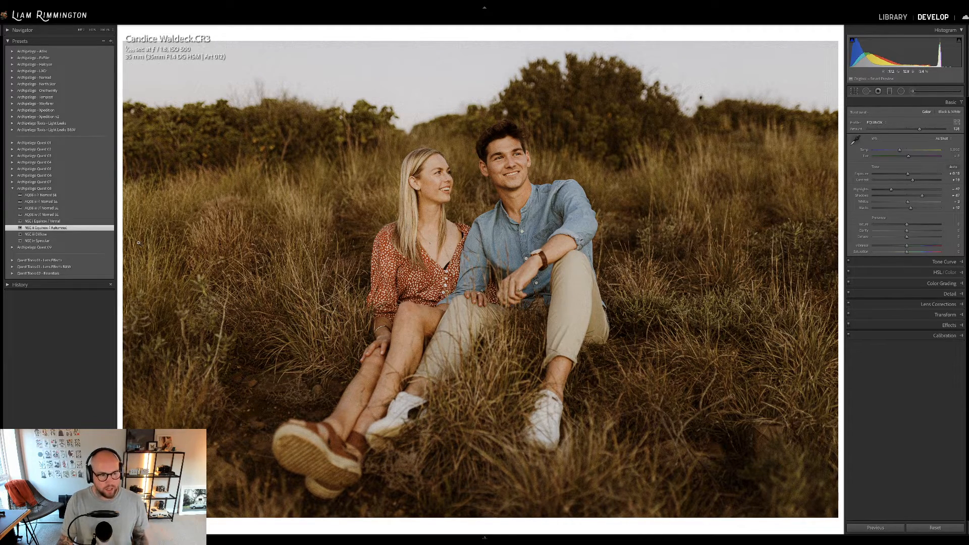
left_click(100, 241)
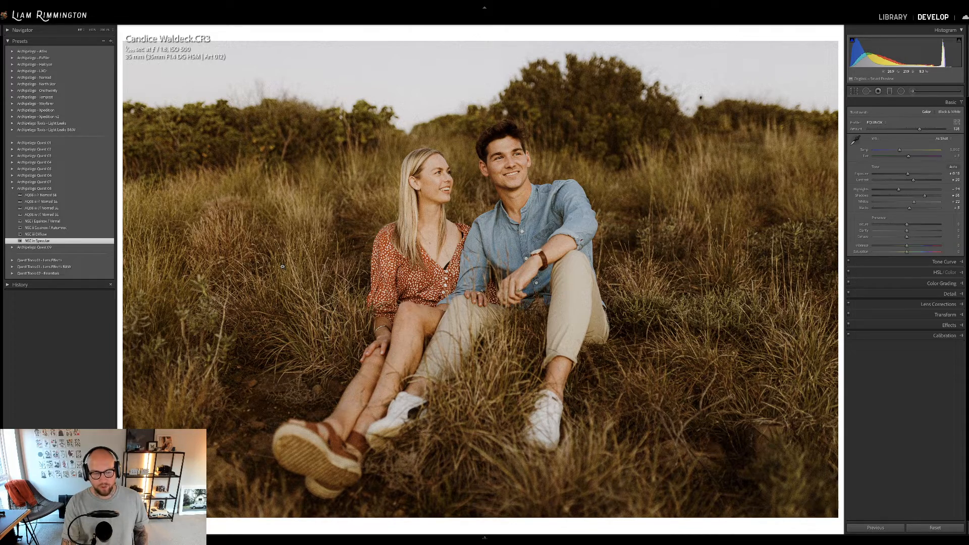
- Compare the couple photo before and after editing, both full-frame and side by side, including a close-up of the pair
key("backslash")
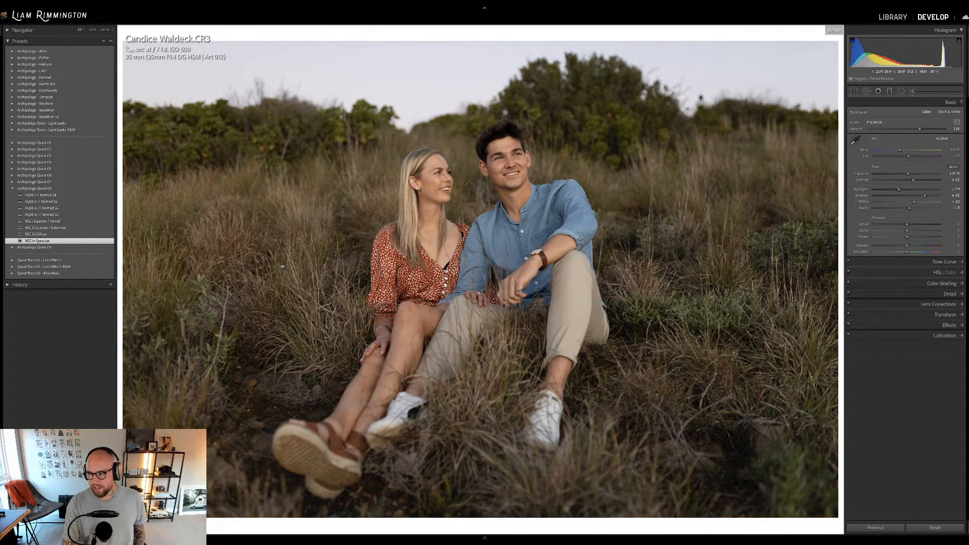
key("backslash")
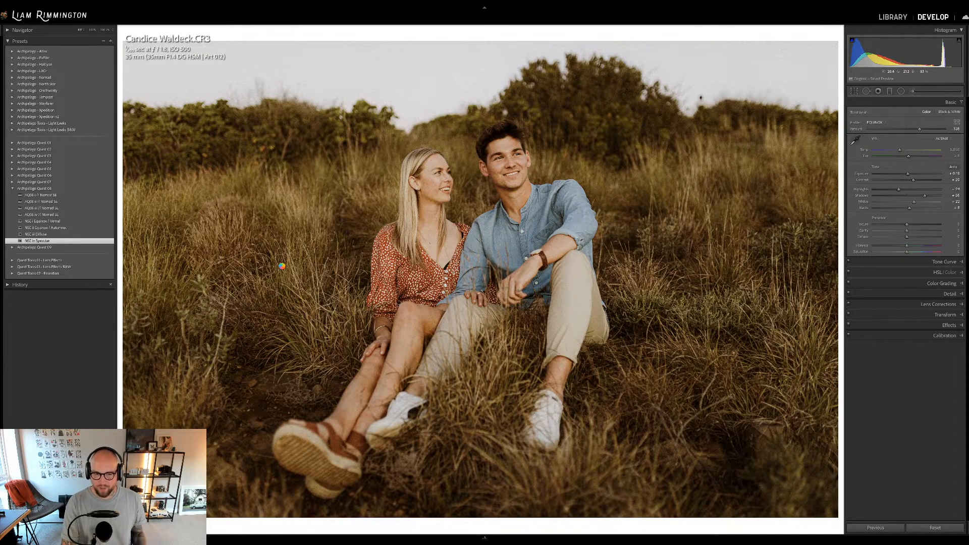
key("backslash")
key("backslash")
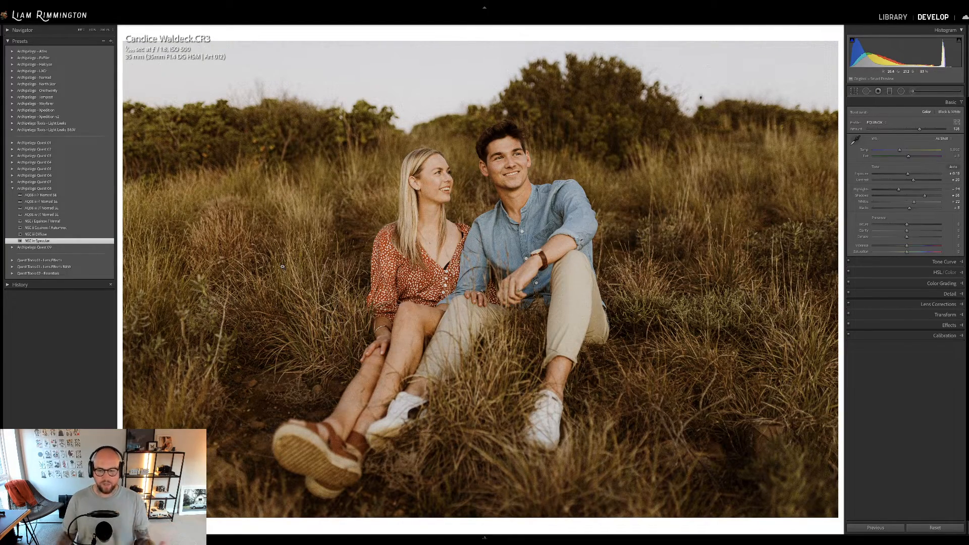
key("y")
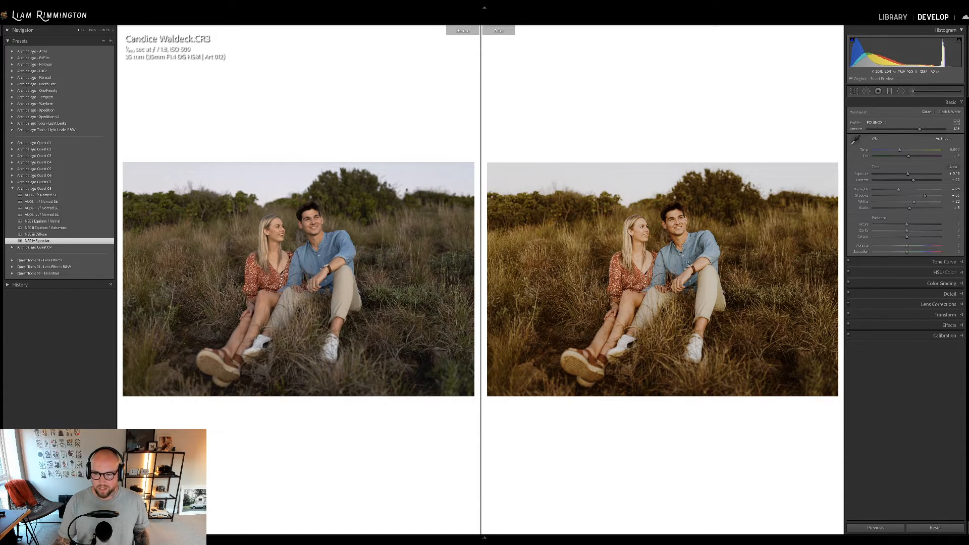
left_click(666, 279)
left_click_drag(721, 354, 724, 309)
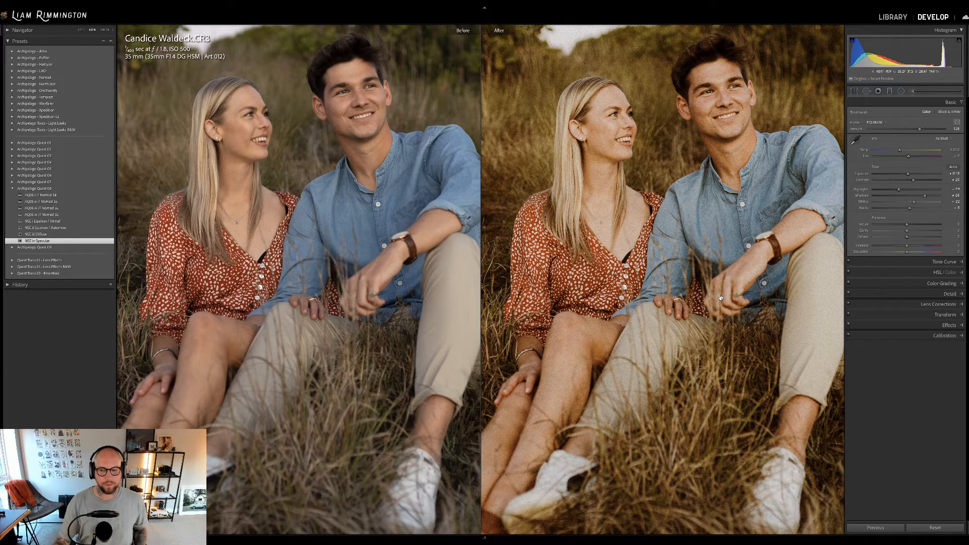
left_click(651, 256)
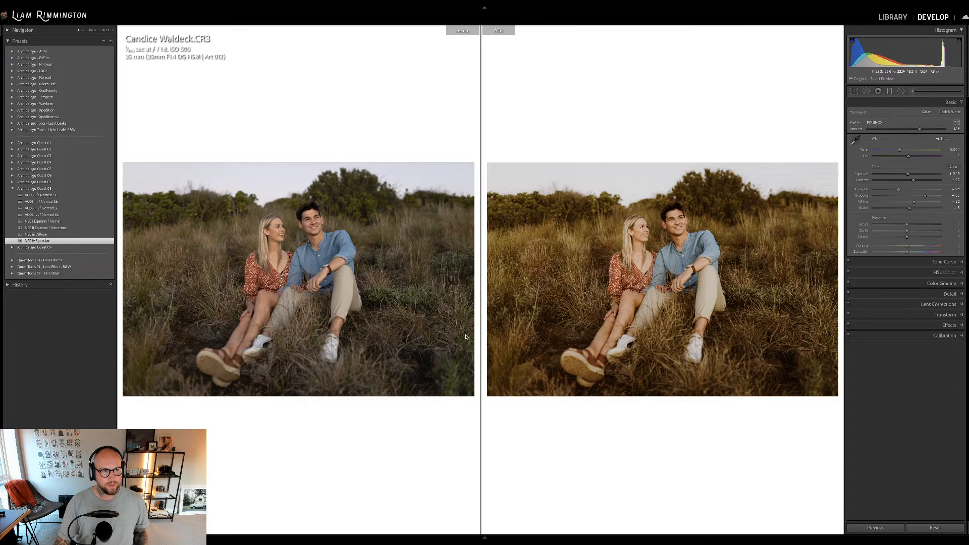
- Open the forest wedding photo for developing and rotate its crop slightly to straighten it
key("g")
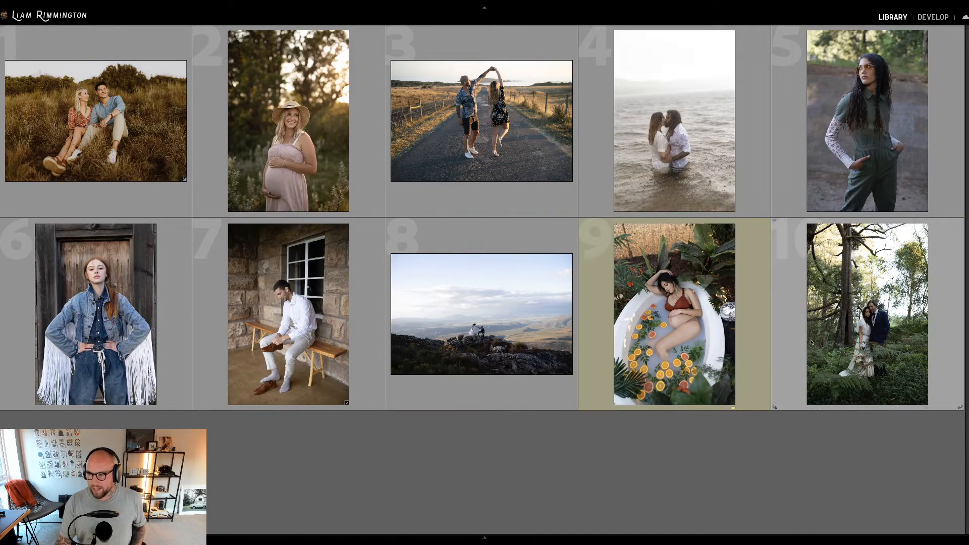
key("d")
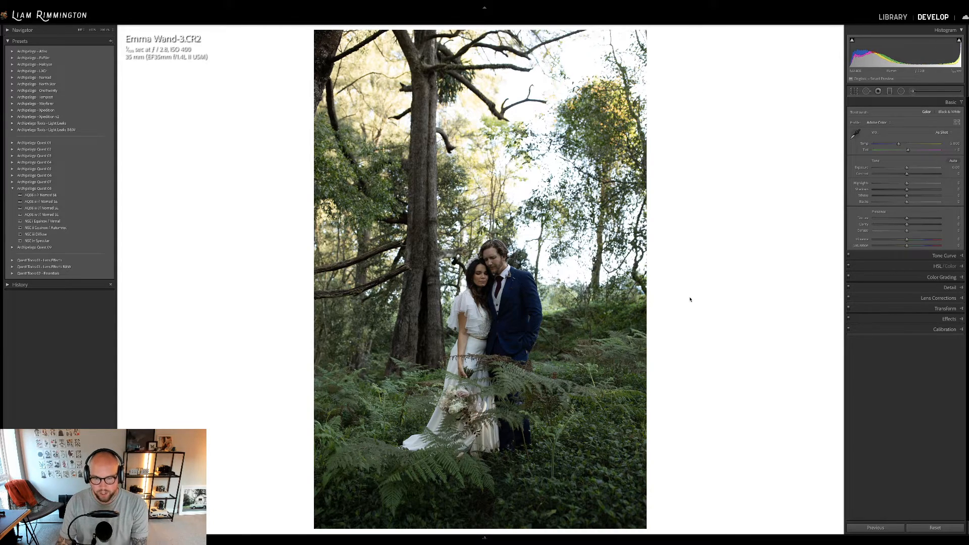
key("r")
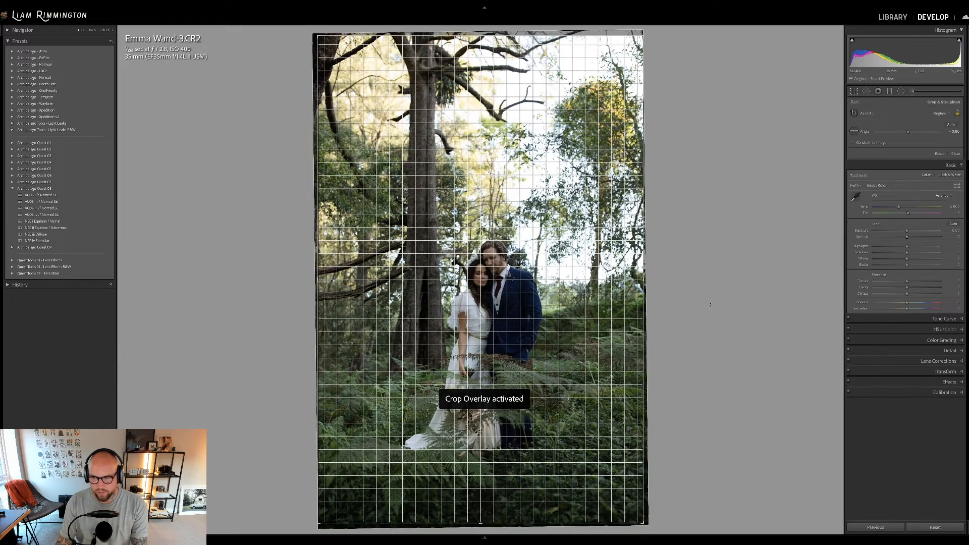
left_click_drag(710, 305, 710, 305)
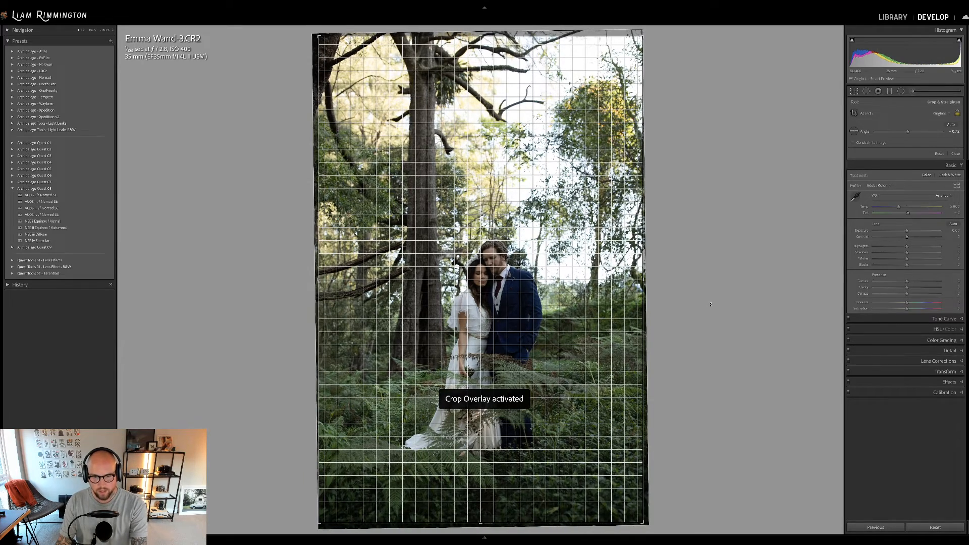
key("r")
- Set the forest photo's exposure to +0.64 with a warmer white balance, and apply the third Nomad preset plus Equinox / Vernal
mouse_move(906, 167)
left_mouse_down()
mouse_move(914, 144)
mouse_move(911, 167)
left_mouse_up()
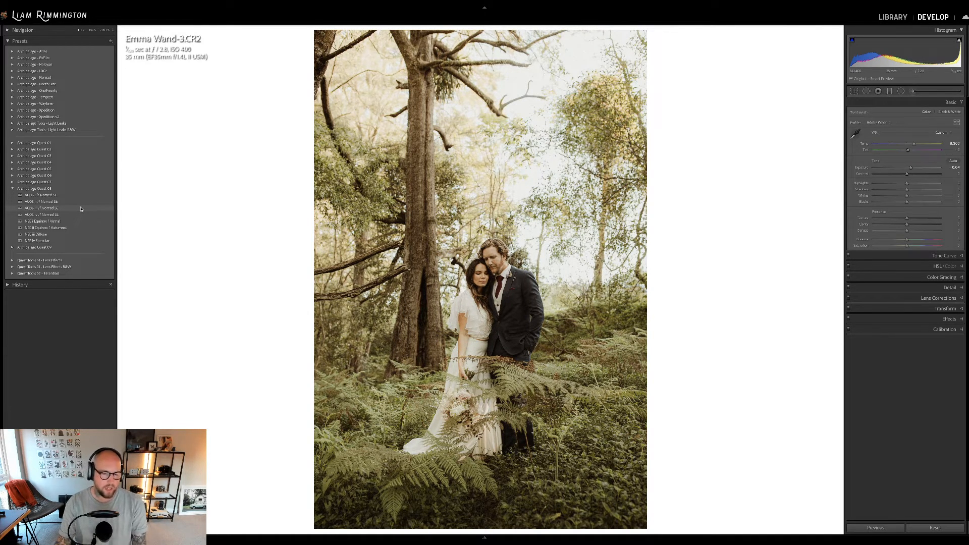
left_click(81, 209)
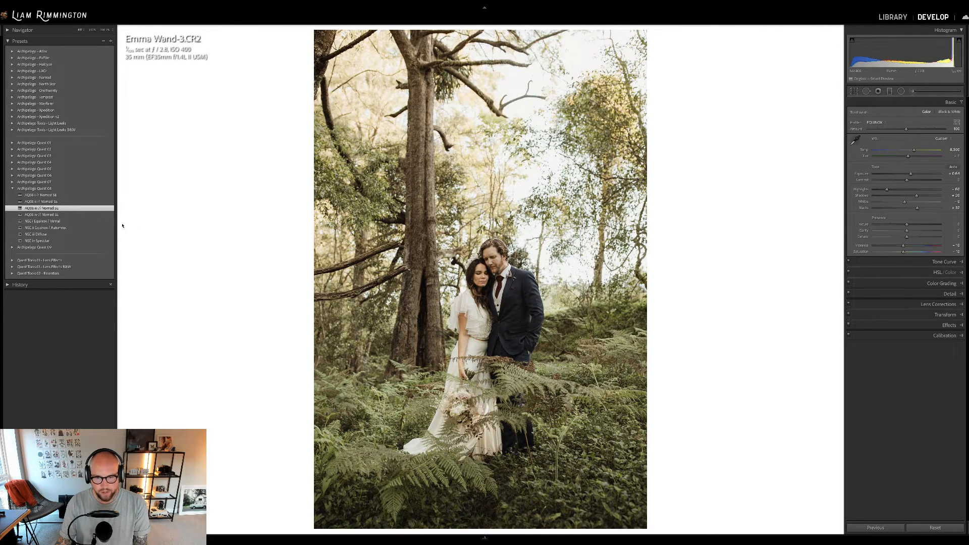
left_click(94, 223)
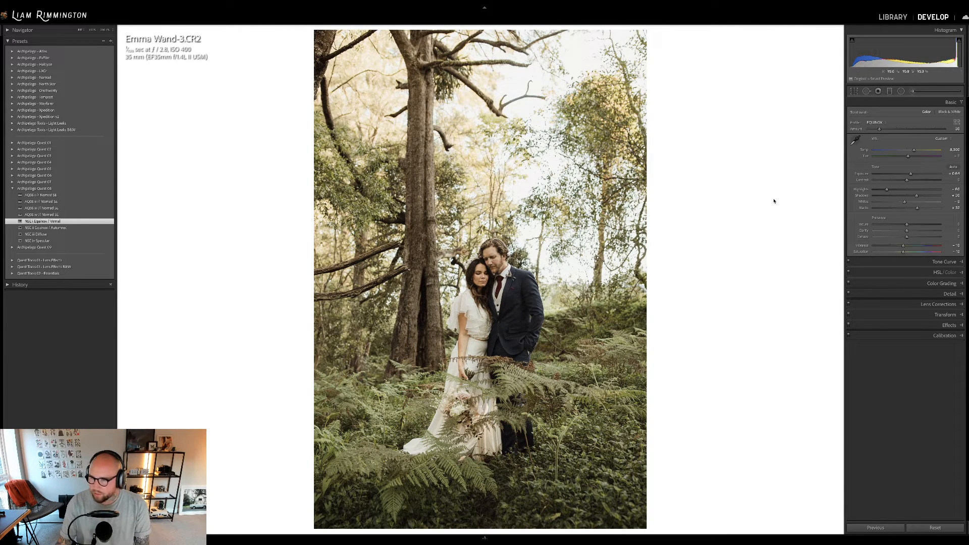
- Warm the forest photo's temperature further, reduce the profile amount to 0, and raise the exposure to +0.77
left_click_drag(914, 152, 921, 152)
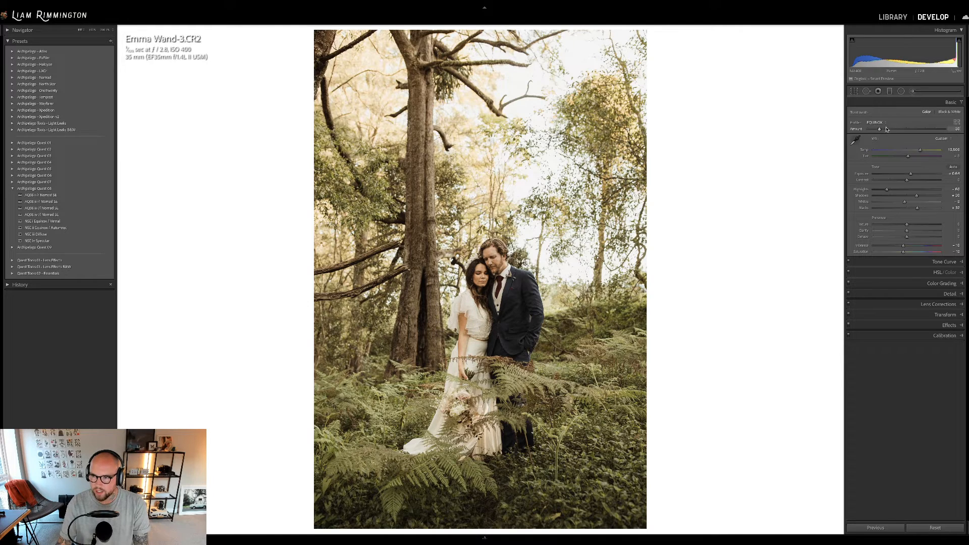
left_click_drag(879, 130, 863, 133)
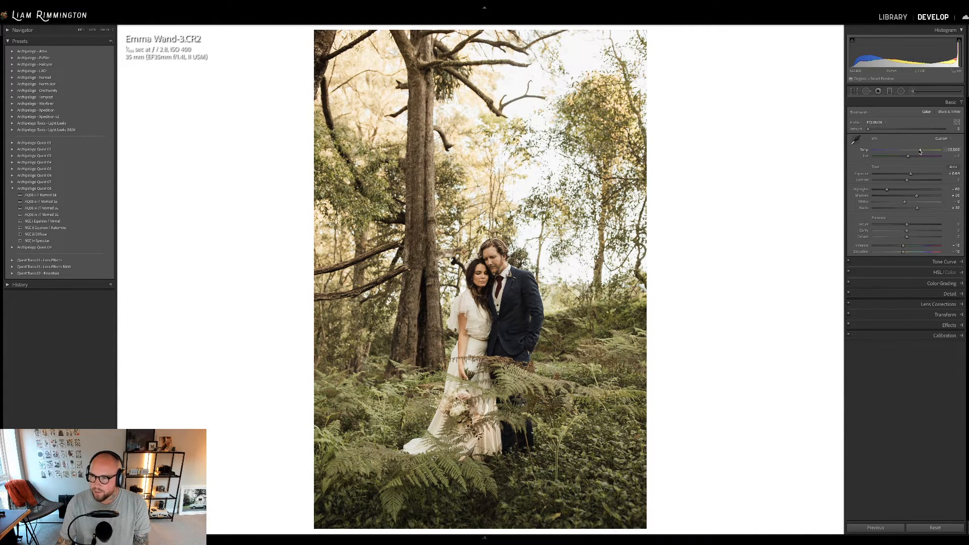
left_click_drag(920, 152, 922, 151)
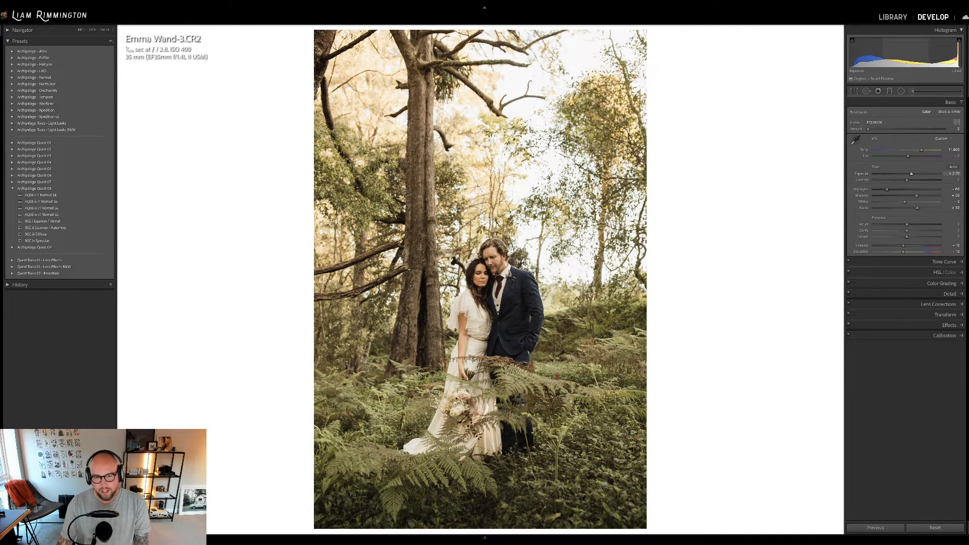
left_click_drag(904, 59, 906, 60)
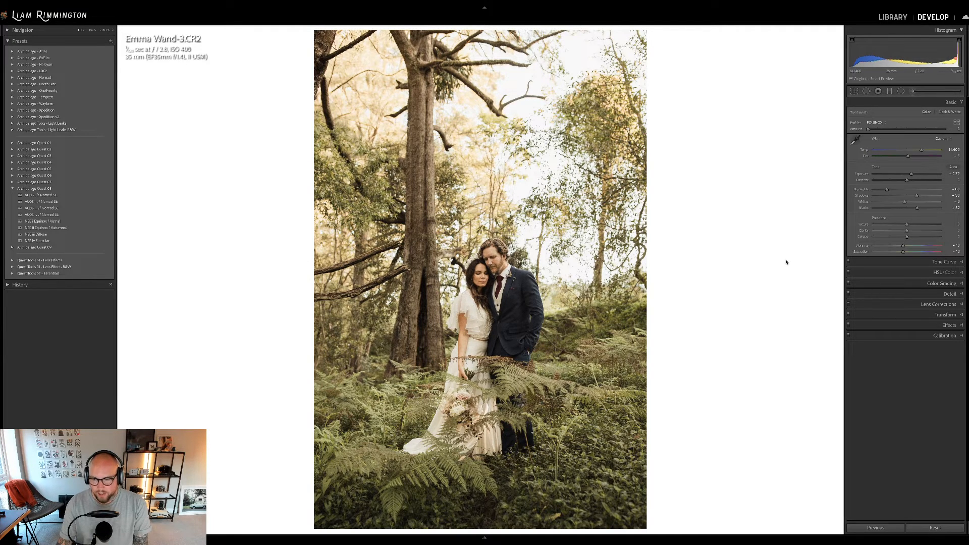
- Compare the forest wedding photo before and after editing, full-frame and side by side, with a close-up of the couple
key("backslash")
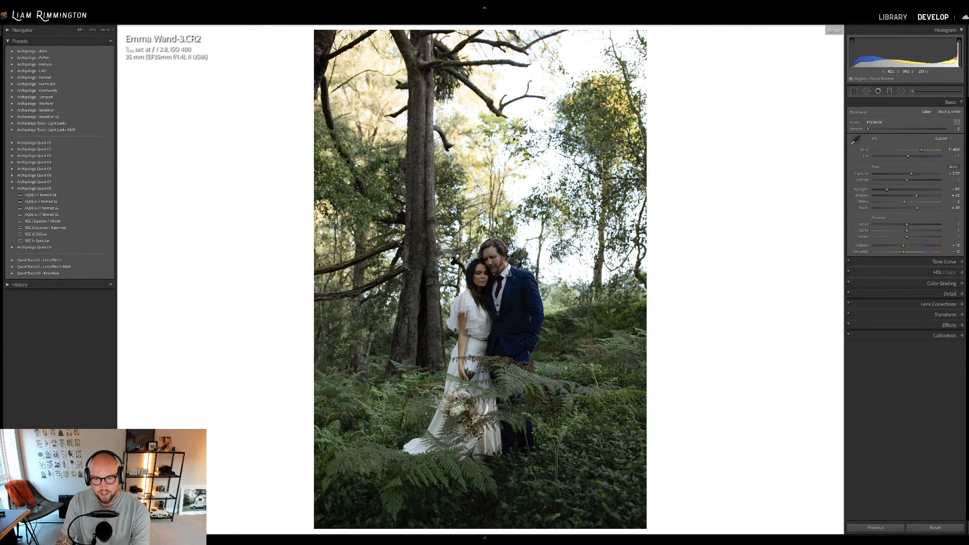
key("backslash")
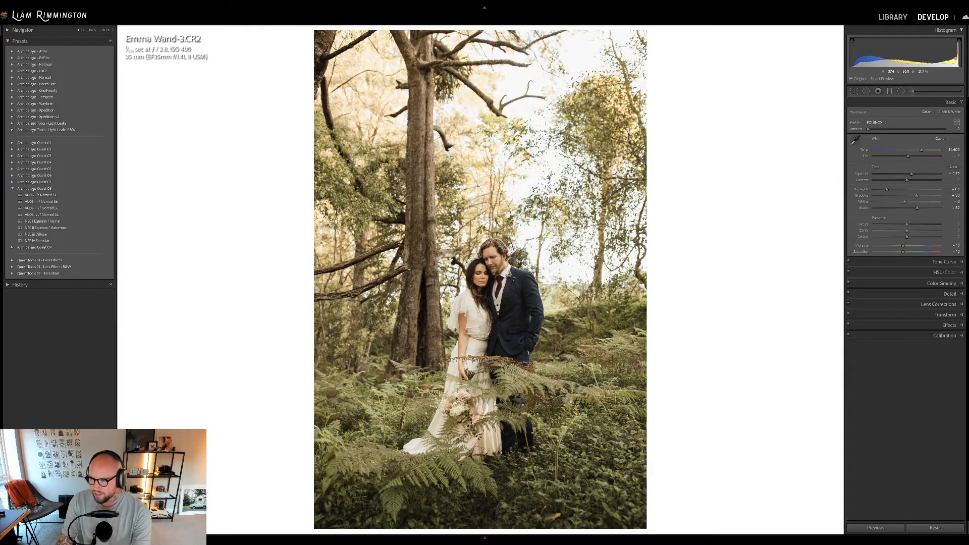
key("backslash")
key("backslash")
key("y")
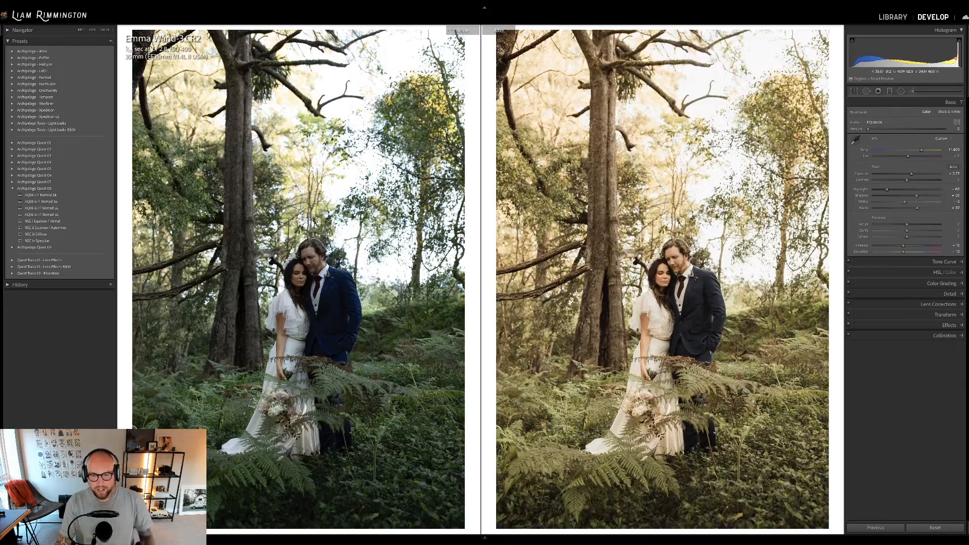
left_click(657, 351)
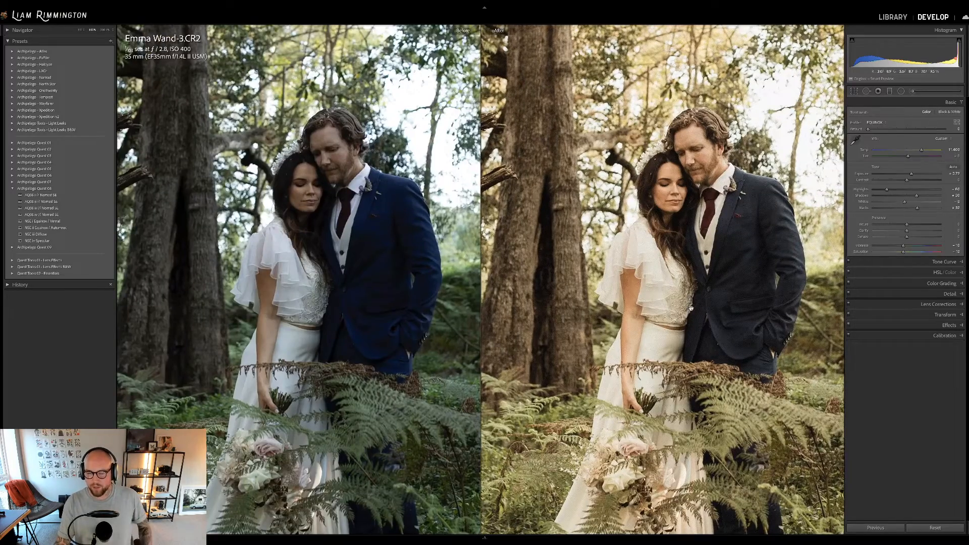
- Examine different parts of the forest couple close up in the side-by-side comparison, and return to the full-frame view
left_click_drag(692, 308, 621, 252)
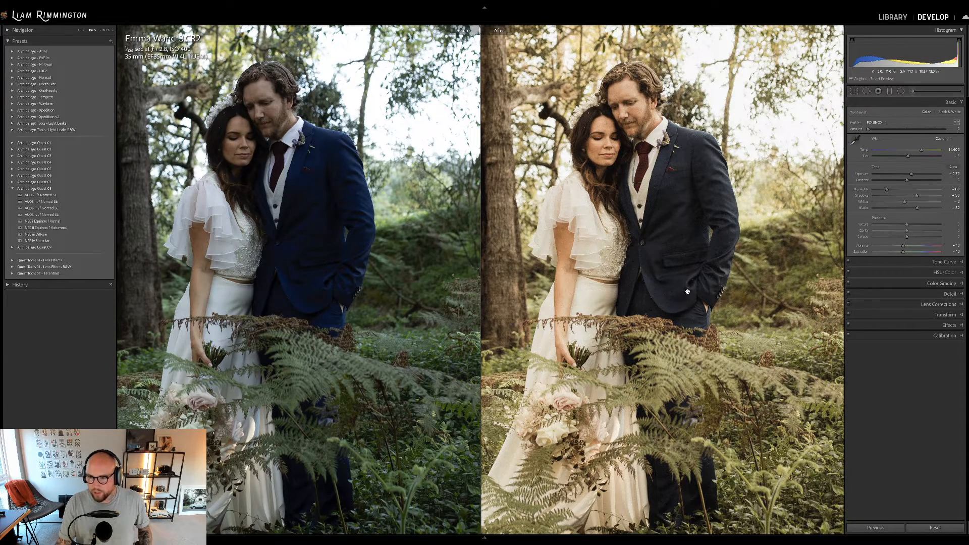
left_click_drag(675, 237, 708, 262)
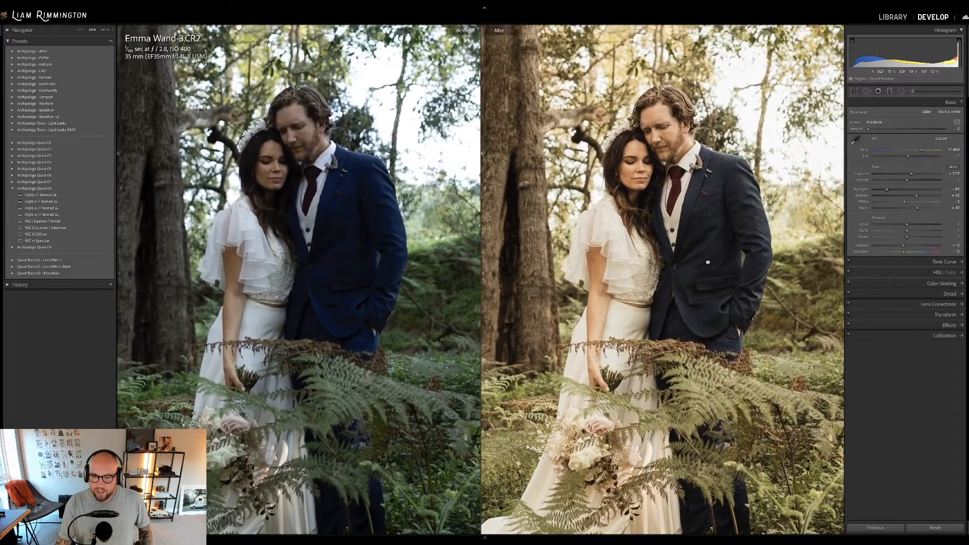
left_click(680, 231)
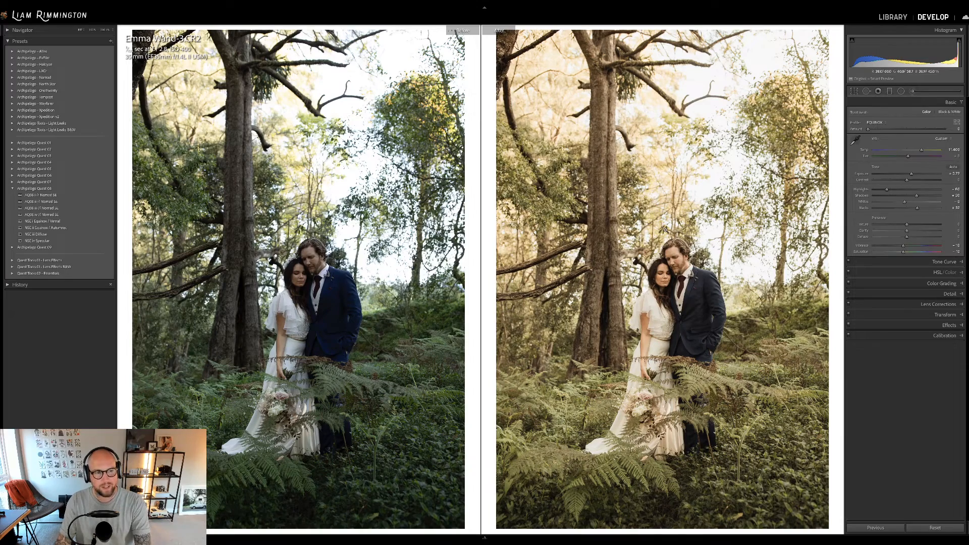
- Open the bathtub maternity photo for developing, raise its exposure slightly, and warm the white balance
key("g")
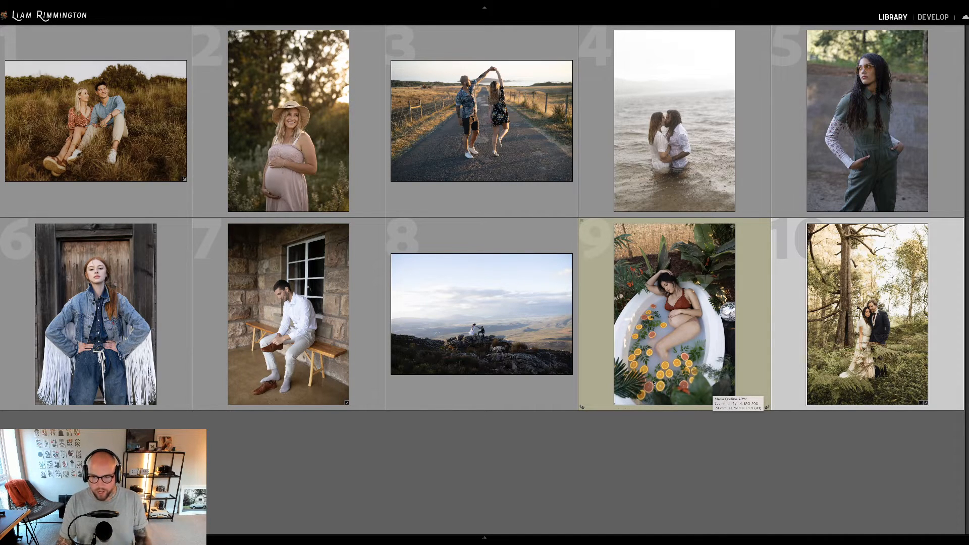
left_click(703, 332)
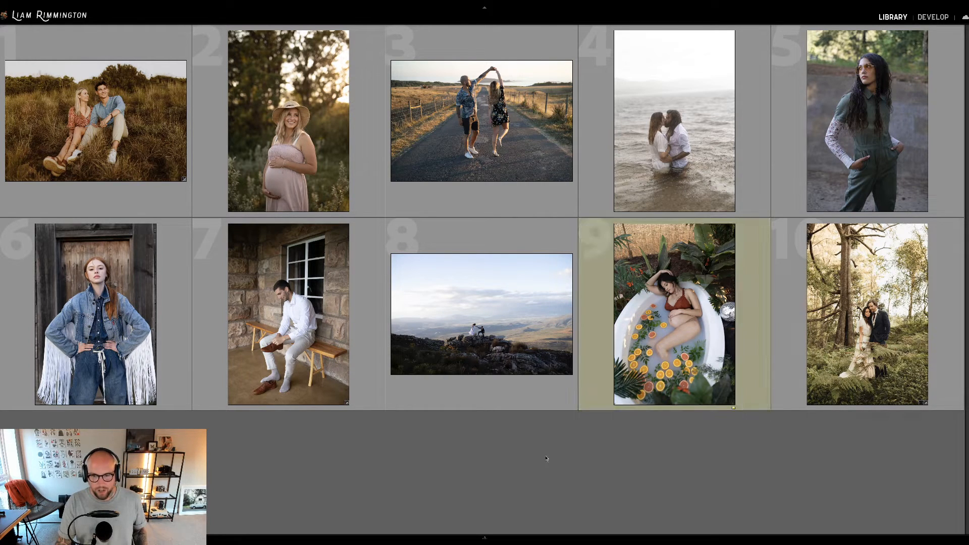
key("d")
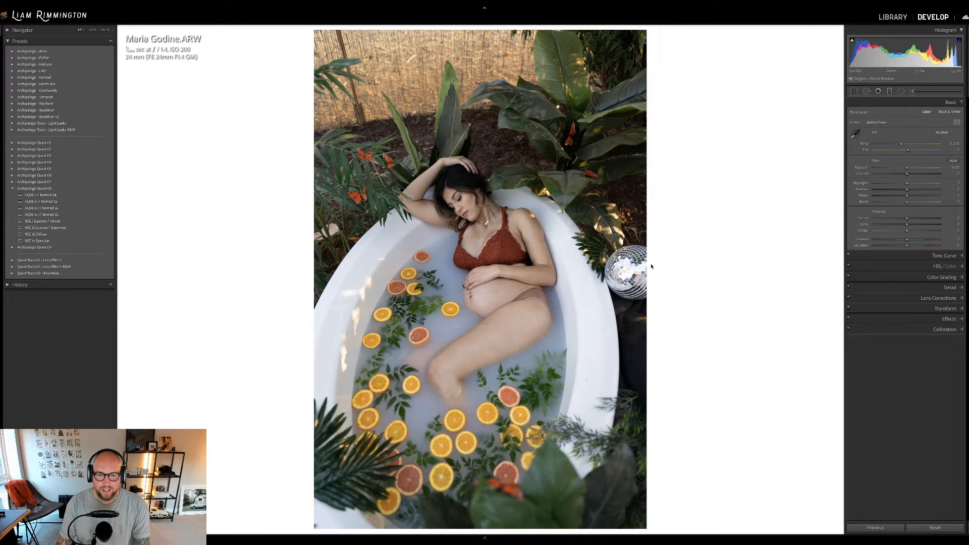
left_click_drag(907, 167, 907, 145)
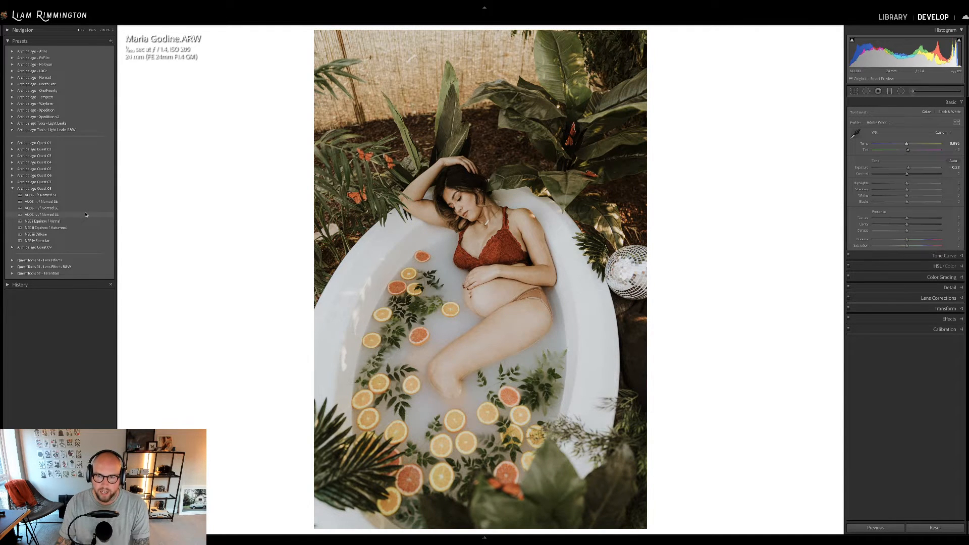
- Apply the fourth Nomad preset to the bathtub photo, add Equinox / Autumnal and NSE iii Diffuse, and fine-tune the exposure
left_click(86, 215)
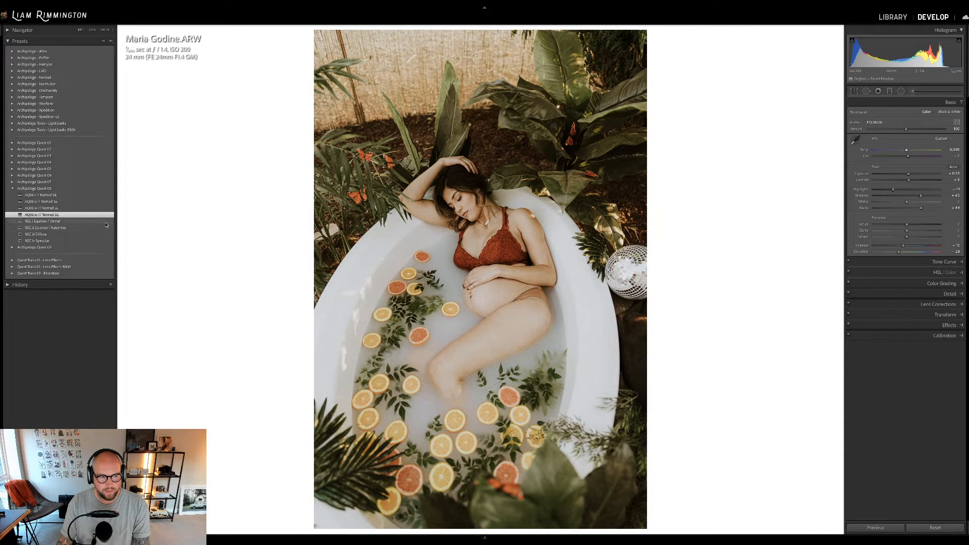
left_click(105, 226)
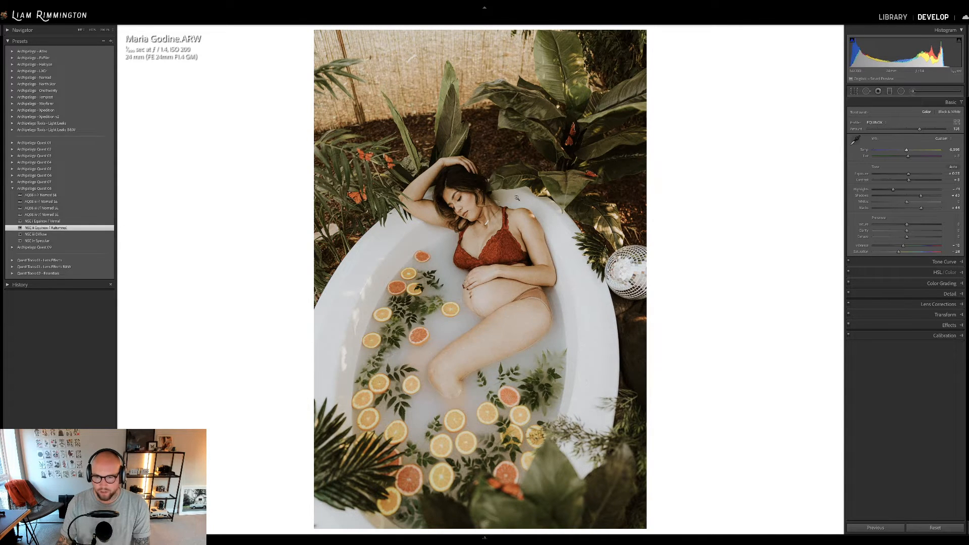
left_click_drag(896, 54, 911, 53)
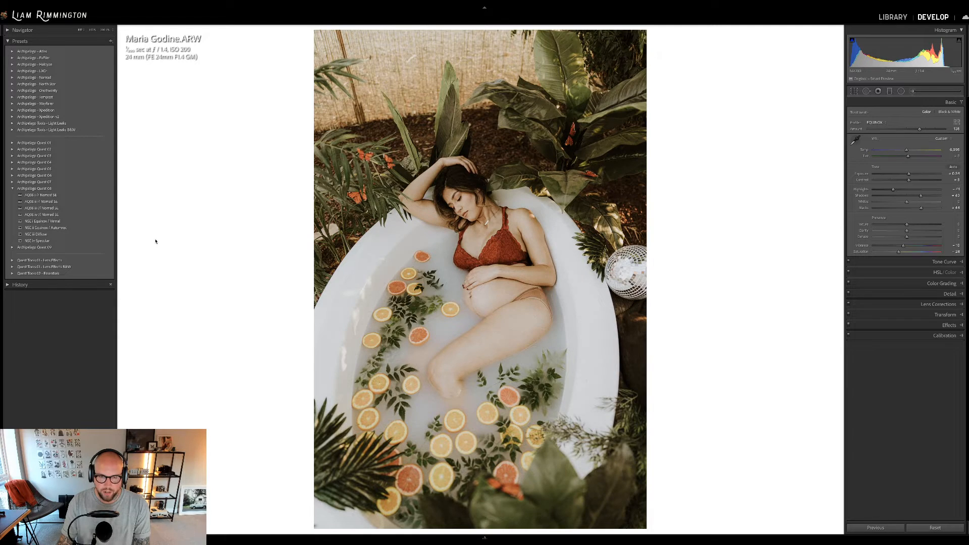
left_click(106, 235)
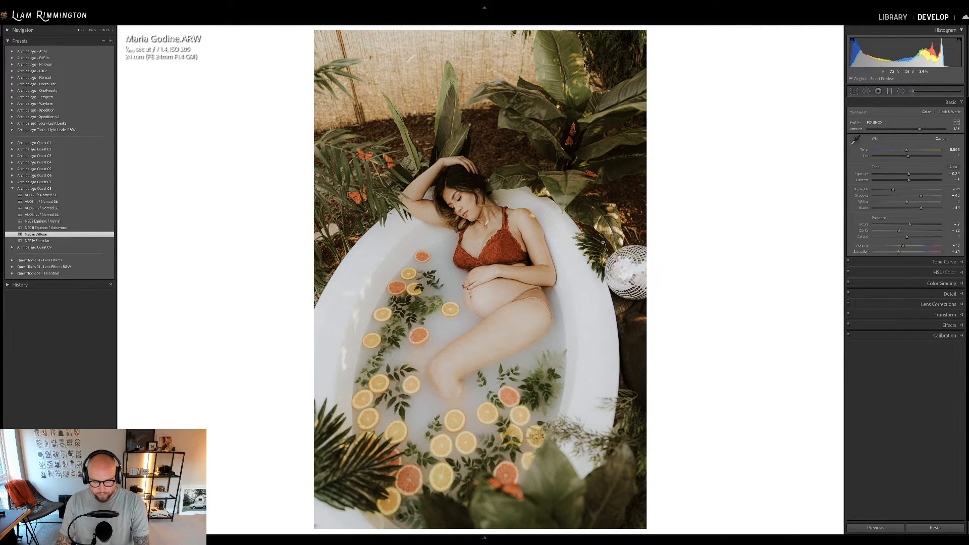
- Compare the bathtub photo before and after side by side, with close-ups of the woman and the floating citrus slices
key("y")
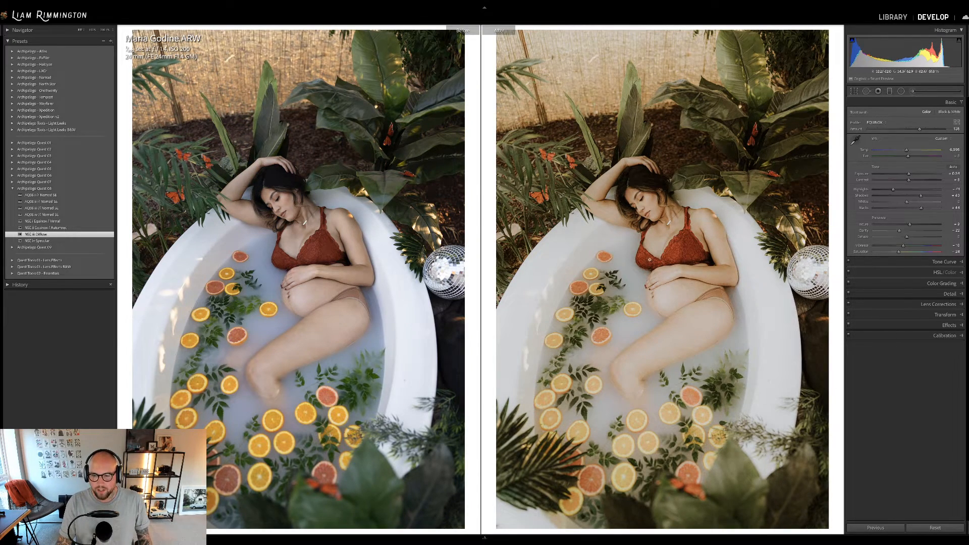
left_click(646, 264)
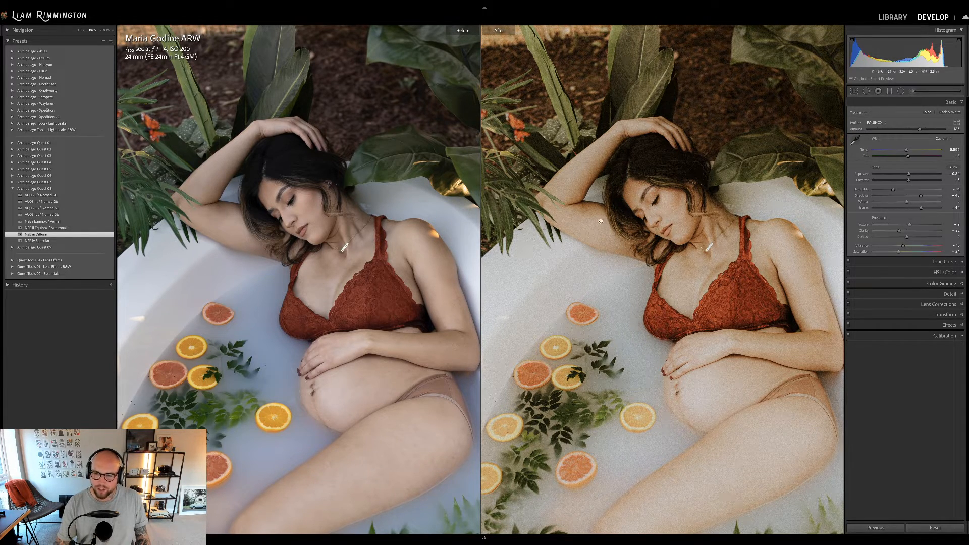
scroll(596, 253, "down", 5)
scroll(596, 252, "left", 5)
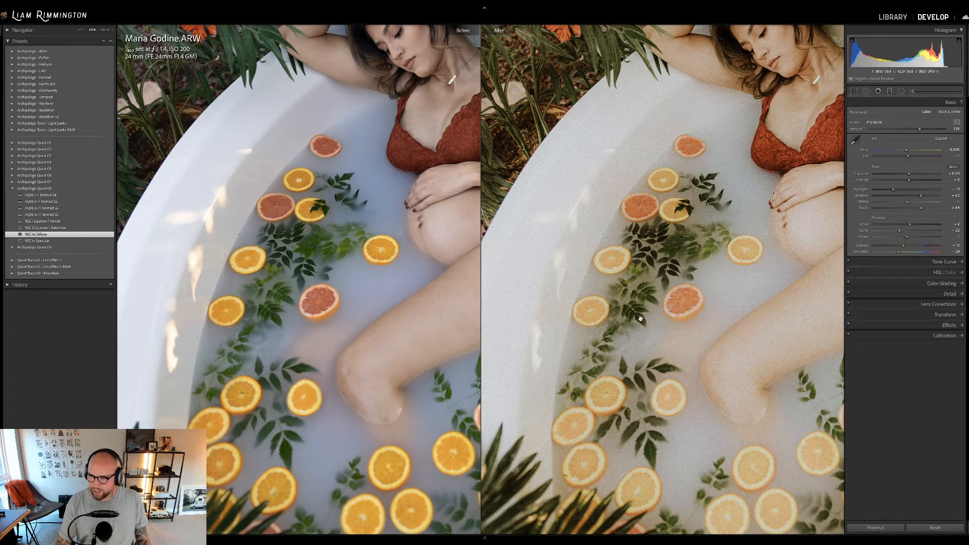
left_click(654, 248)
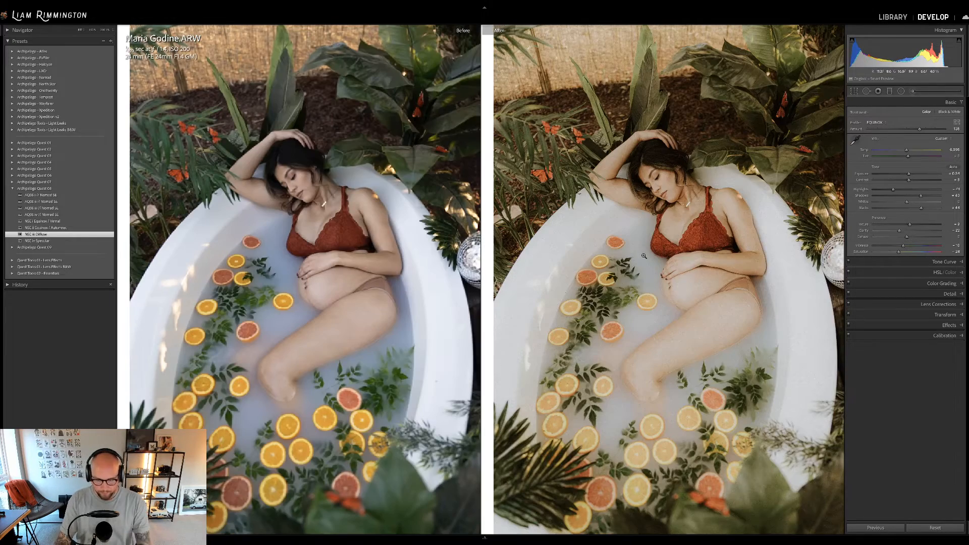
key("super+minus")
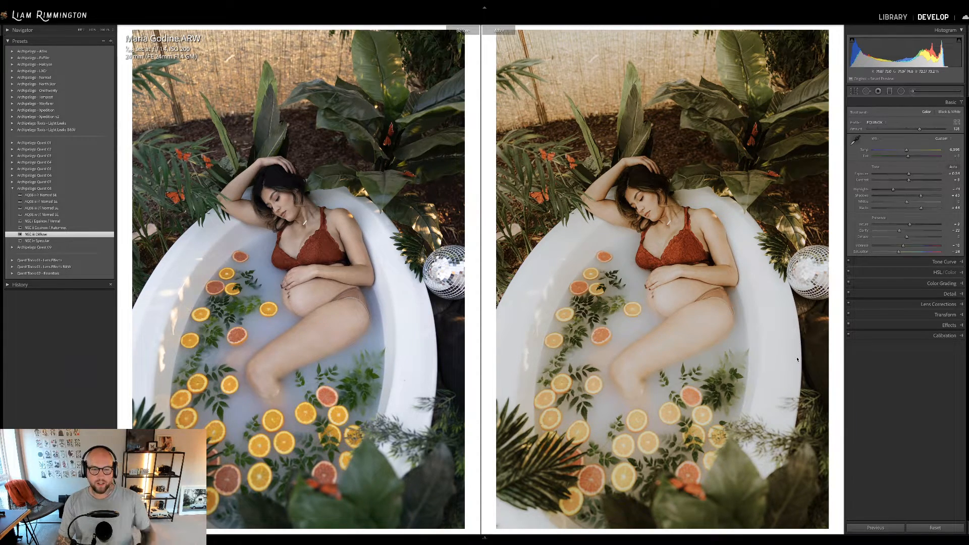
- Open the outdoor maternity portrait with the straw hat for developing and raise its exposure slightly
key("g")
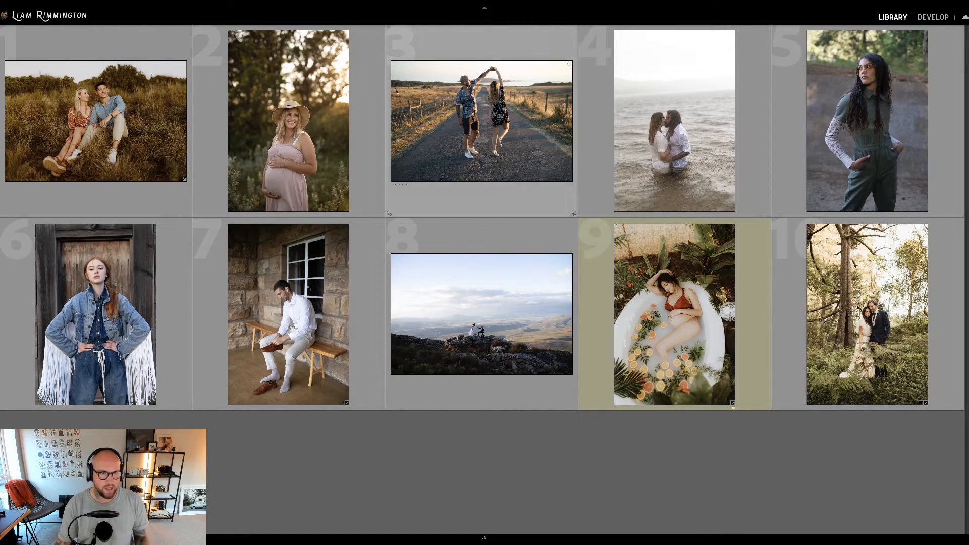
left_click(322, 179)
key("d")
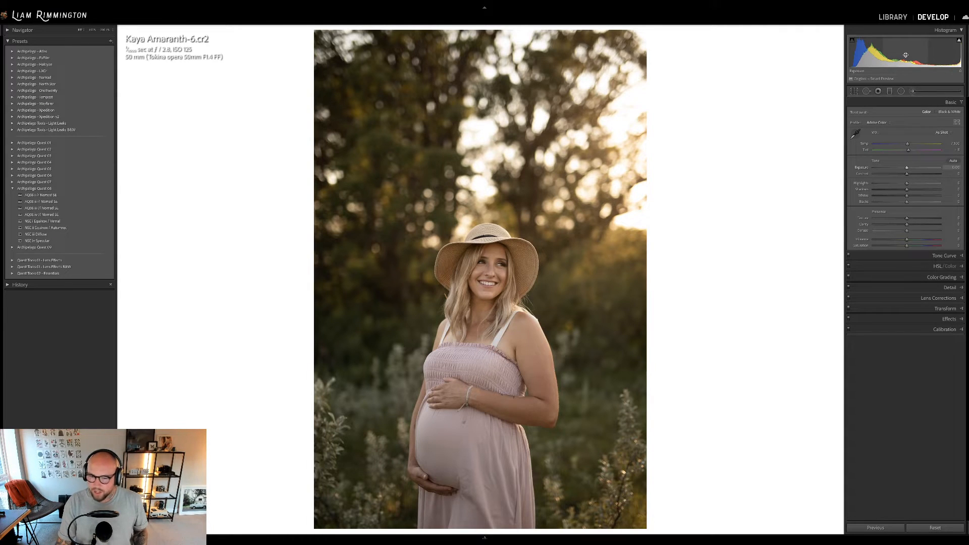
left_click_drag(907, 168, 909, 168)
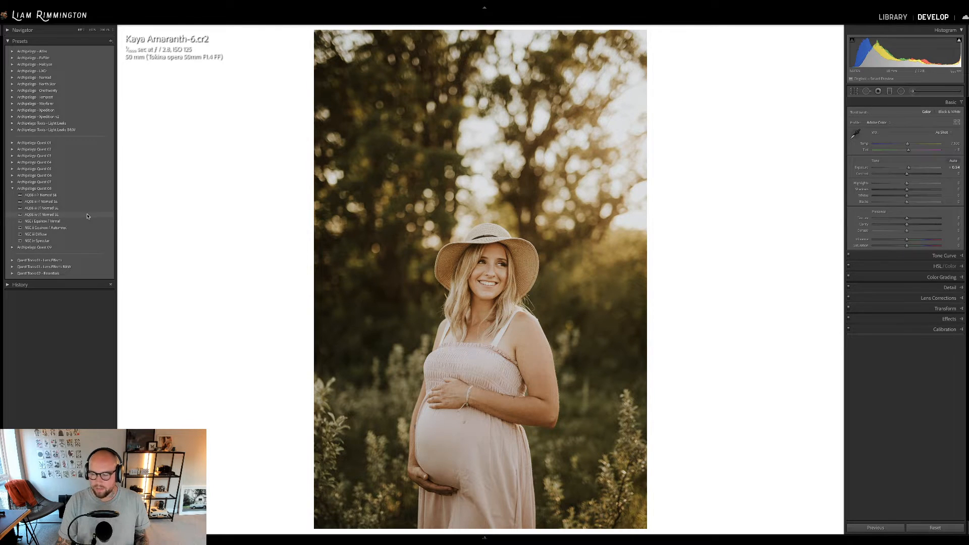
- Apply the fourth Nomad preset to the straw-hat maternity portrait and reduce the profile amount
left_click(88, 216)
left_click_drag(910, 173, 909, 174)
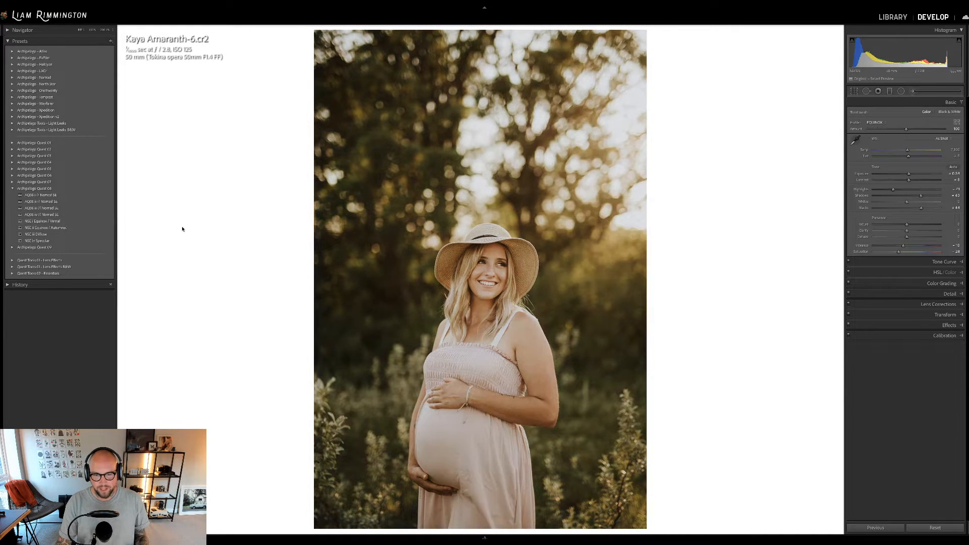
mouse_move(906, 130)
left_mouse_down()
mouse_move(878, 129)
mouse_move(893, 132)
left_mouse_up()
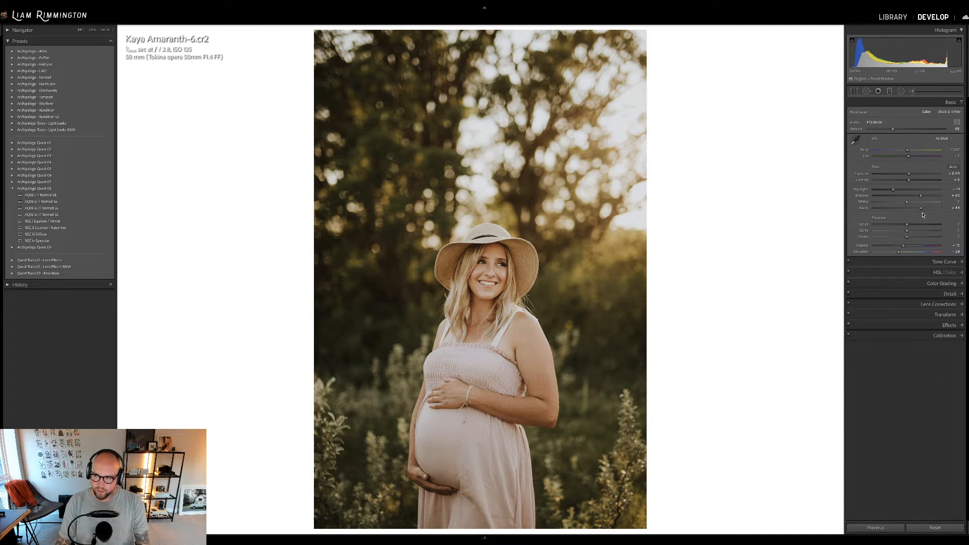
- Add the NSE iv Specular preset to the maternity portrait, fine-tune the bright tones, and lift the shadows slightly
left_click(101, 241)
left_click_drag(940, 48, 935, 48)
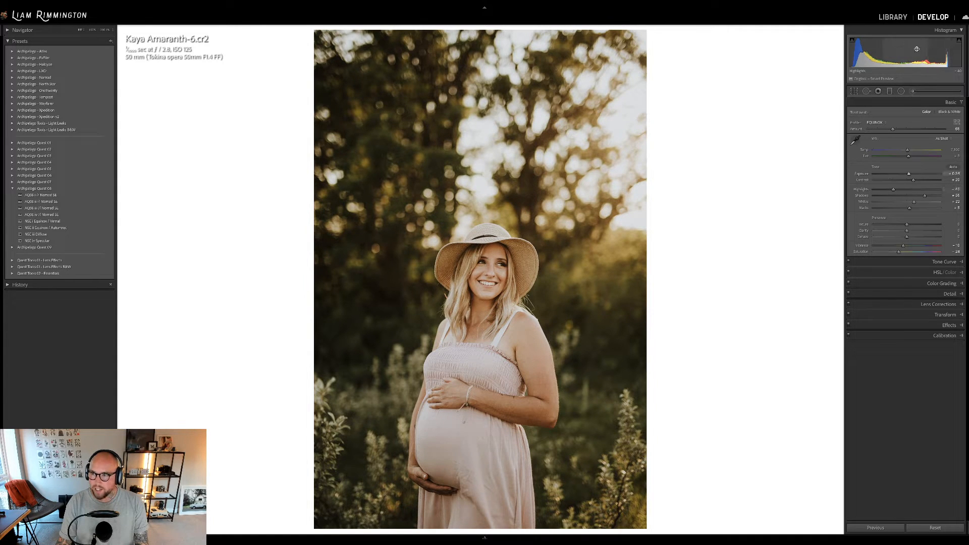
left_click_drag(873, 49, 876, 49)
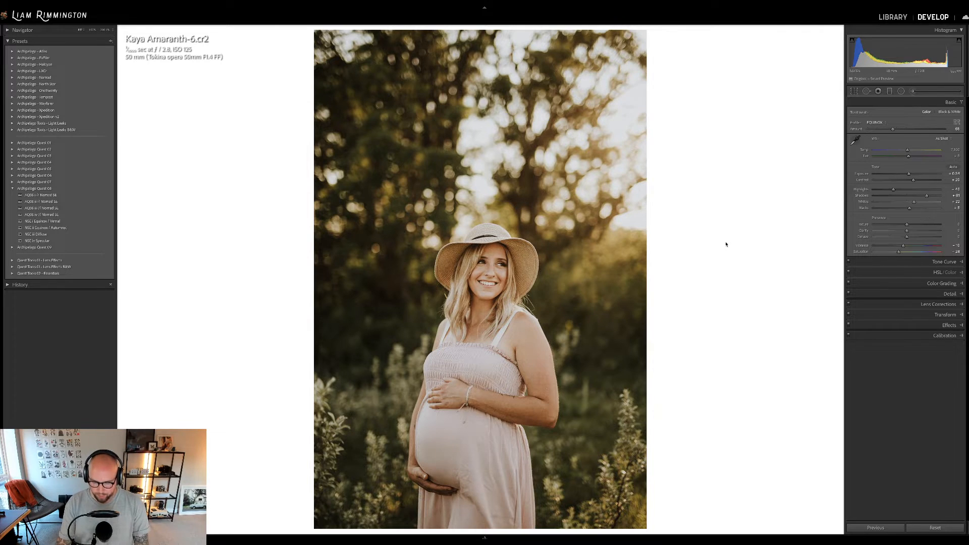
- Compare the straw-hat maternity portrait before and after editing, full-frame and side by side
key("backslash")
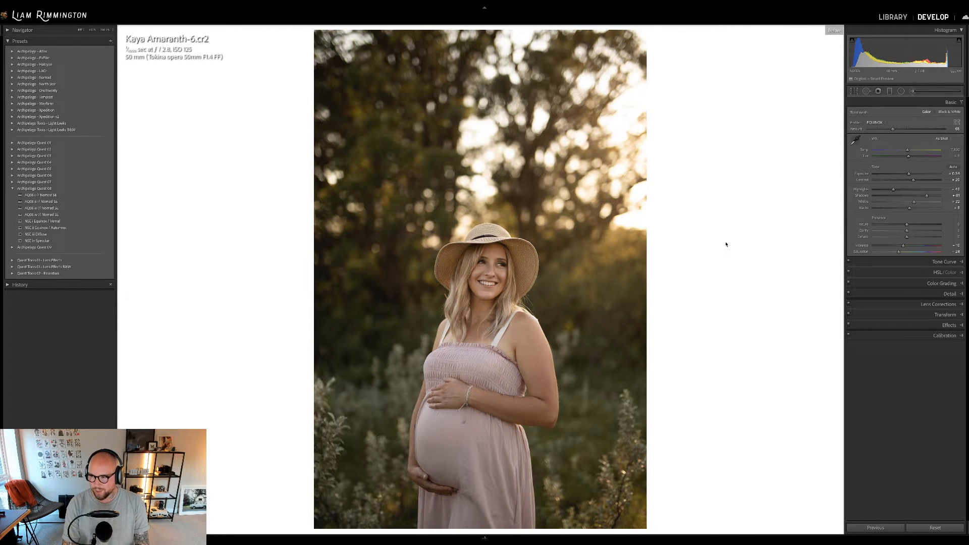
key("backslash")
key("backslash")
key("backslash")
key("backslash")
key("backslash")
key("y")
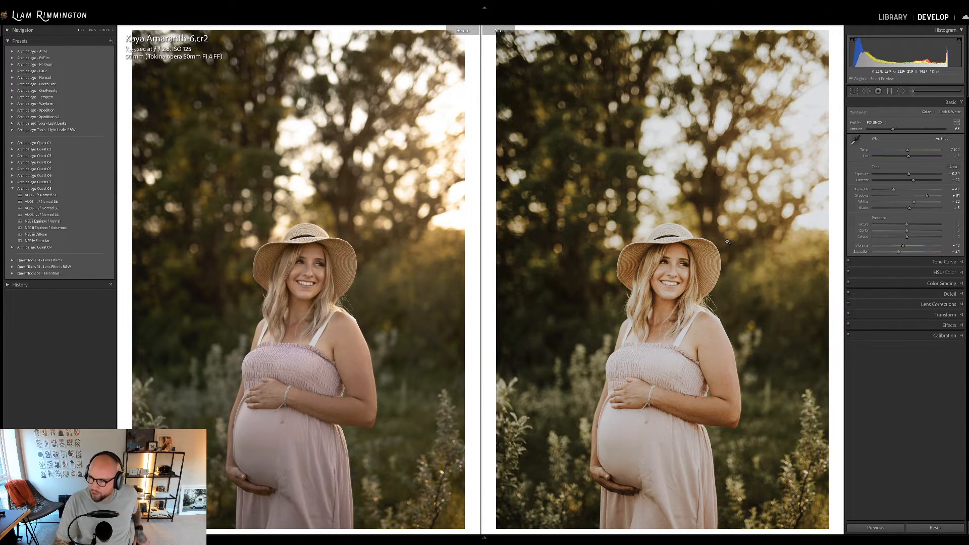
key("y")
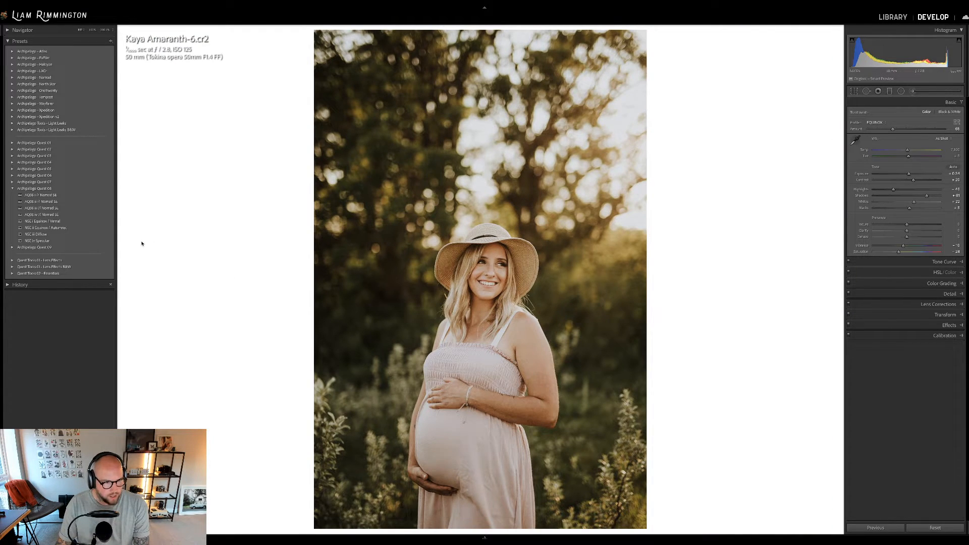
left_click(89, 235)
right_click(434, 264)
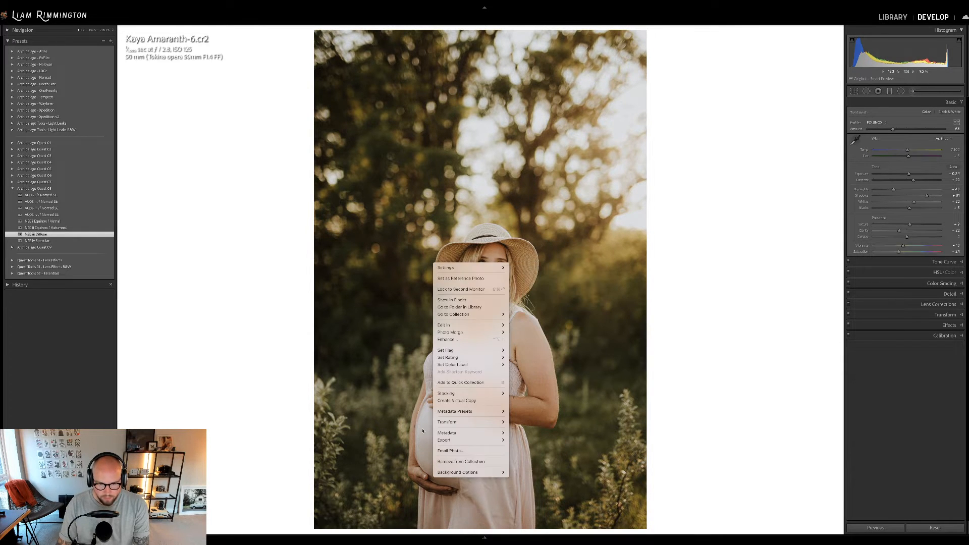
left_click(490, 402)
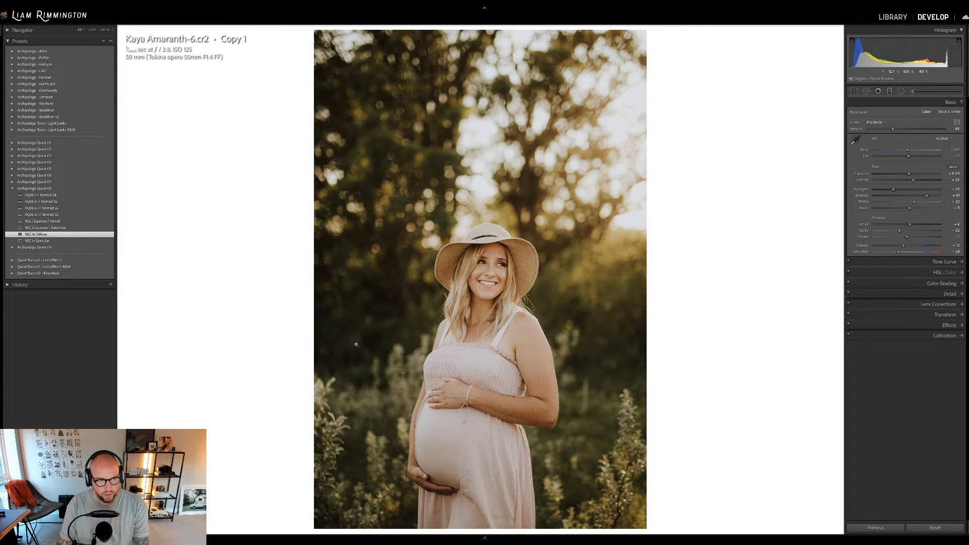
key("ctrl+z")
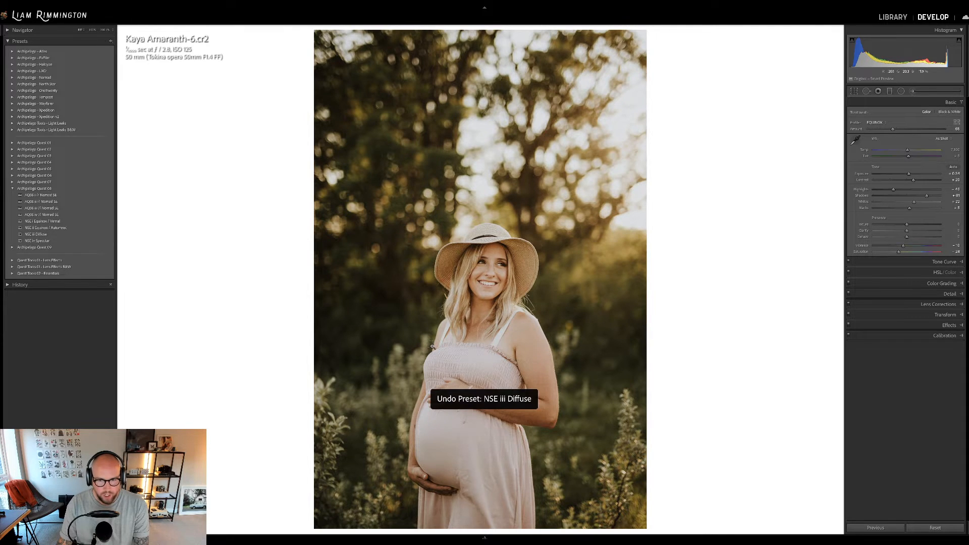
- Create a virtual copy of the straw-hat maternity portrait and apply the NSE iii Diffuse preset to the original
right_click(438, 291)
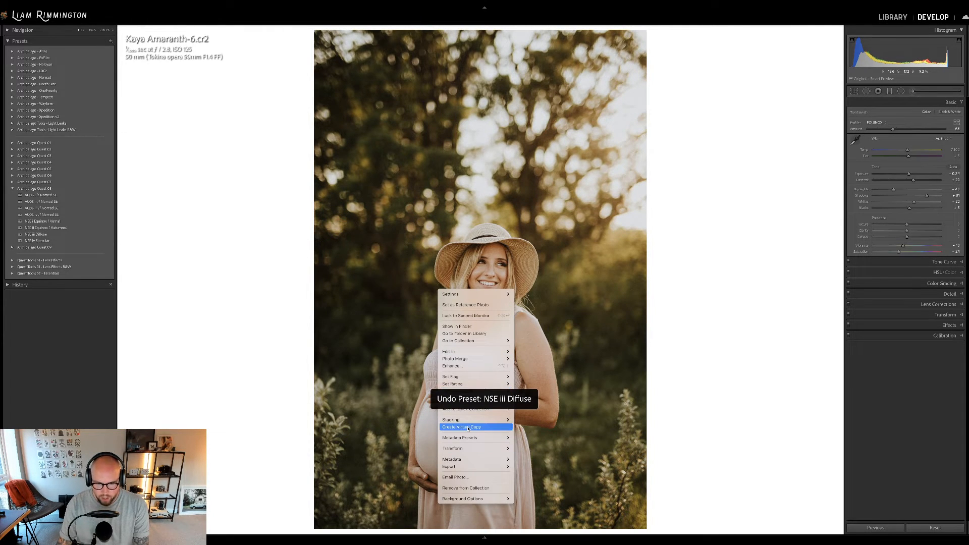
left_click(497, 427)
key("Left")
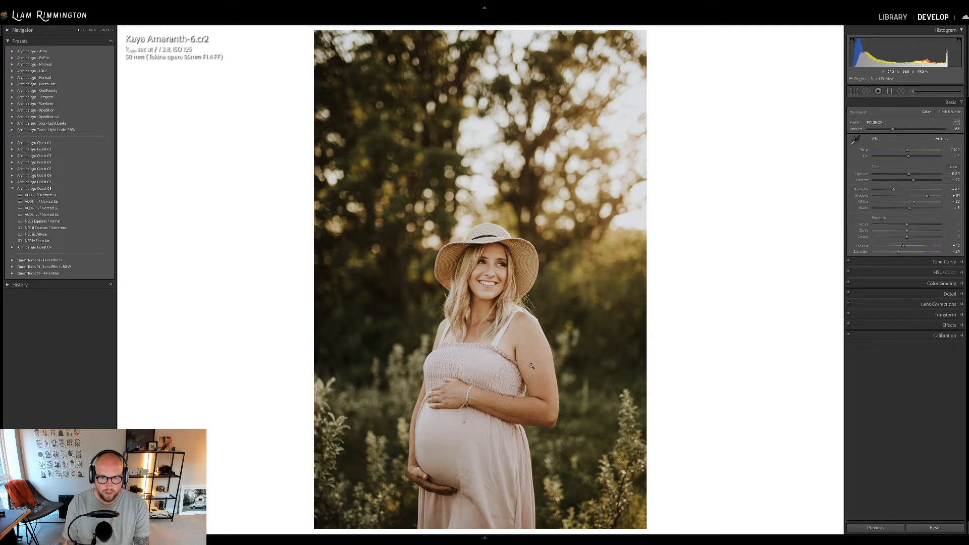
left_click(87, 234)
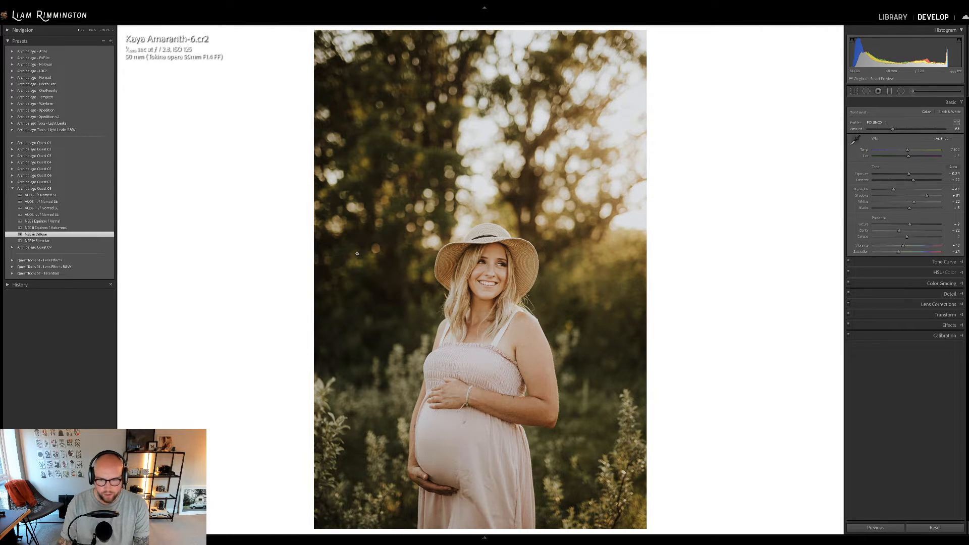
- Apply the Atmosphere 2 preset from the Quest Tools Essentials group to the portrait's virtual copy
key("Right")
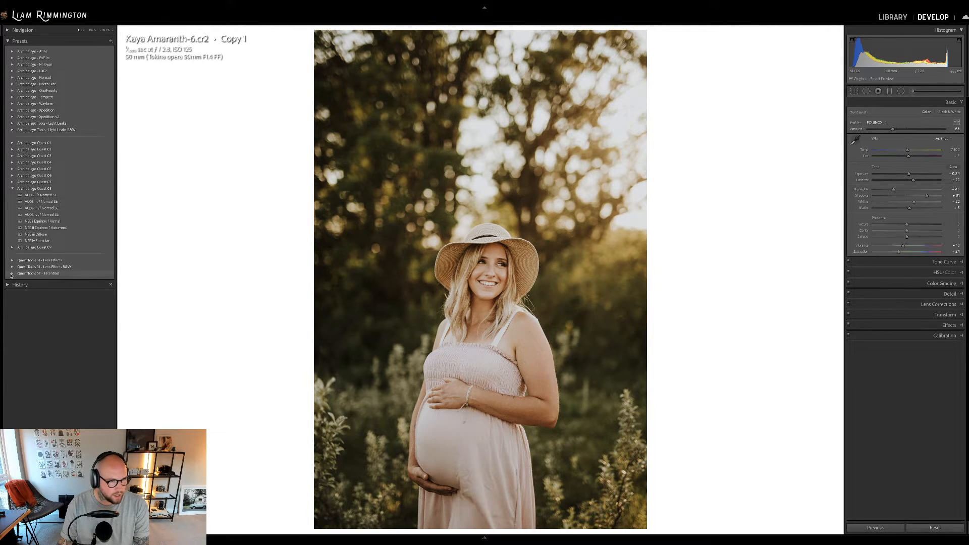
left_click(12, 274)
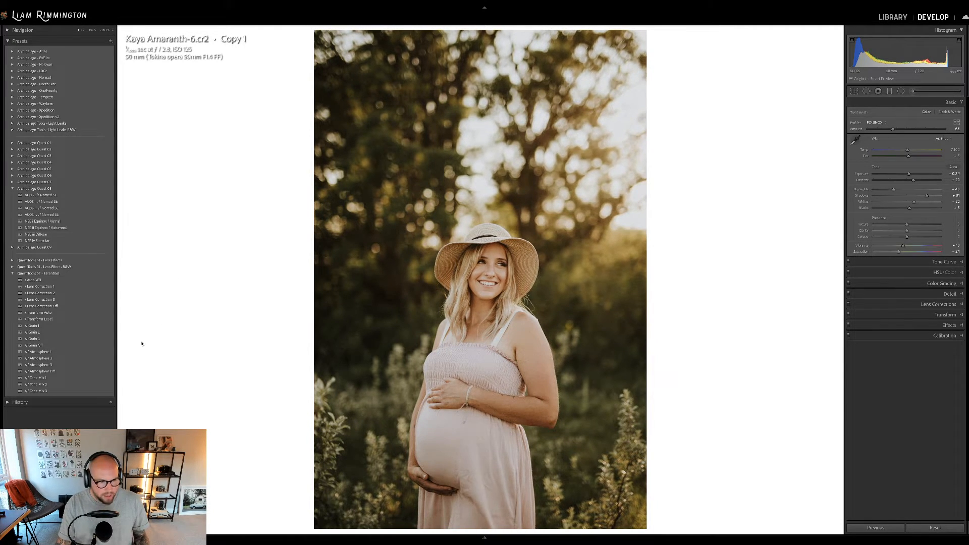
left_click(106, 358)
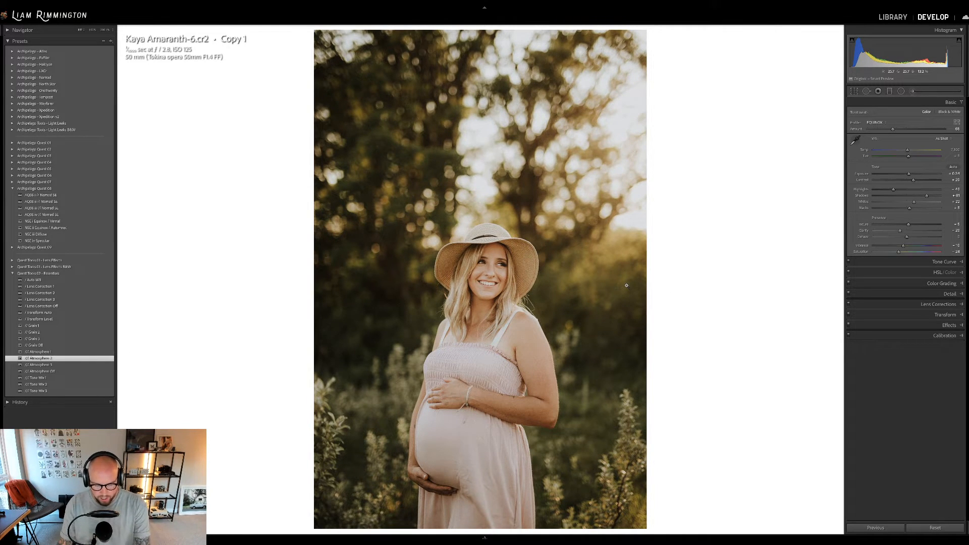
- Compare the straw-hat portrait's virtual copy with the original as reference photo, side by side at full frame and zoomed in on the woman
key("shift+r")
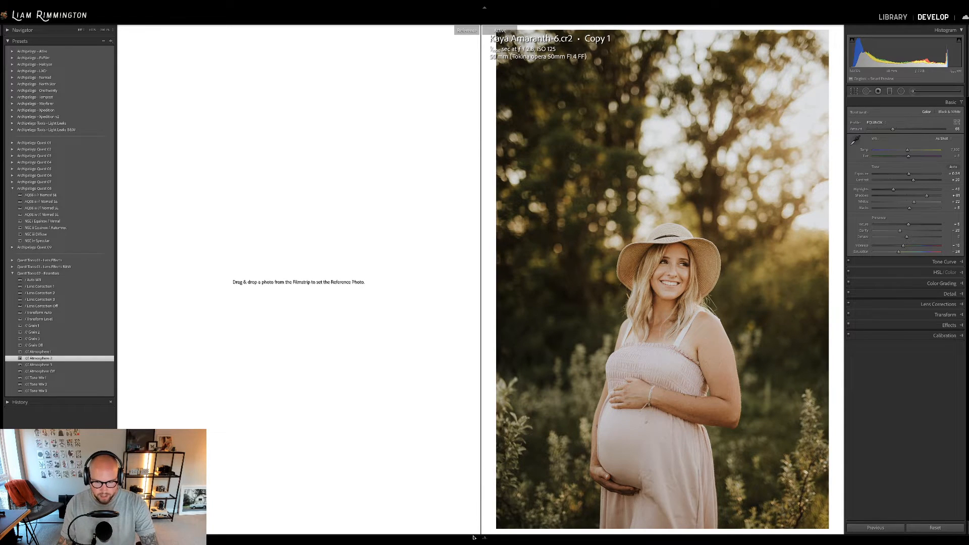
mouse_move(473, 535)
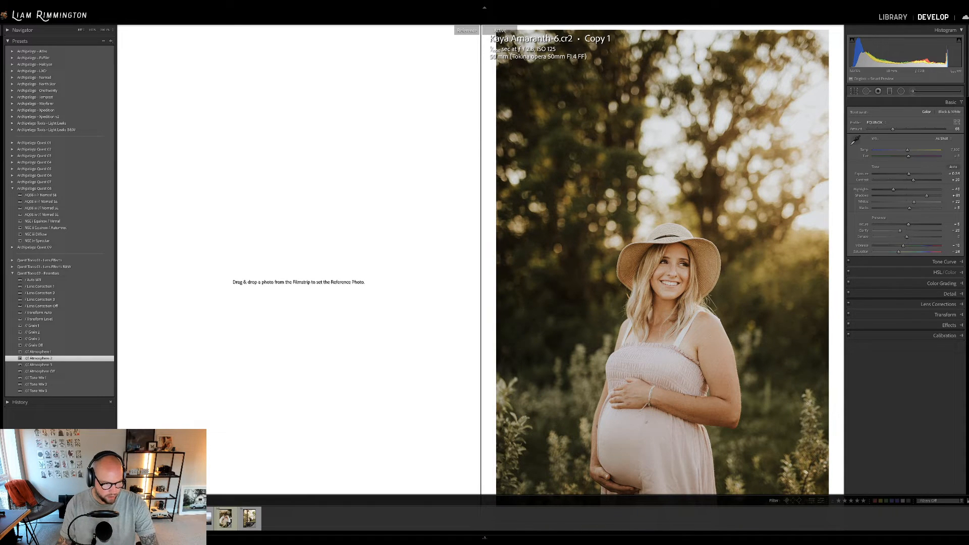
left_click_drag(225, 518, 233, 281)
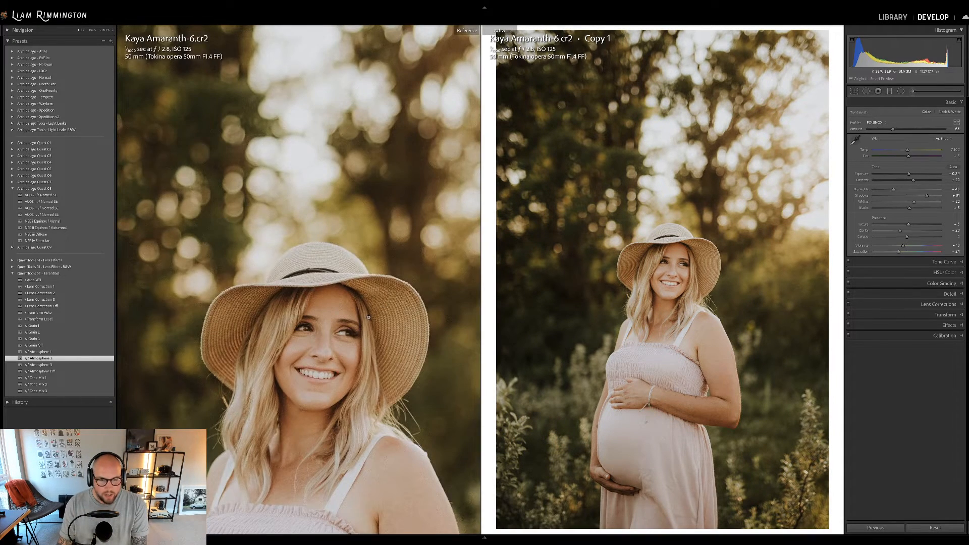
left_click(298, 289)
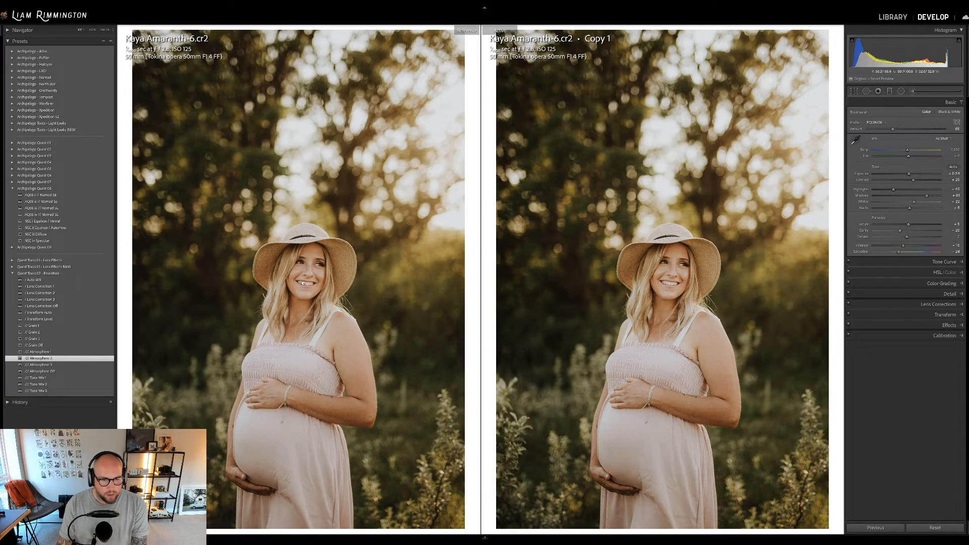
left_click(674, 286)
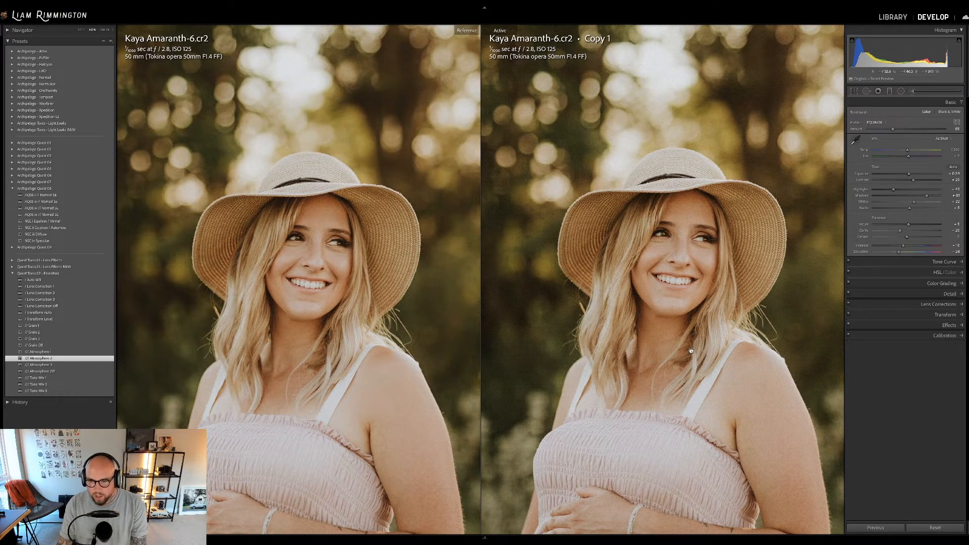
scroll(691, 351, "down", 3)
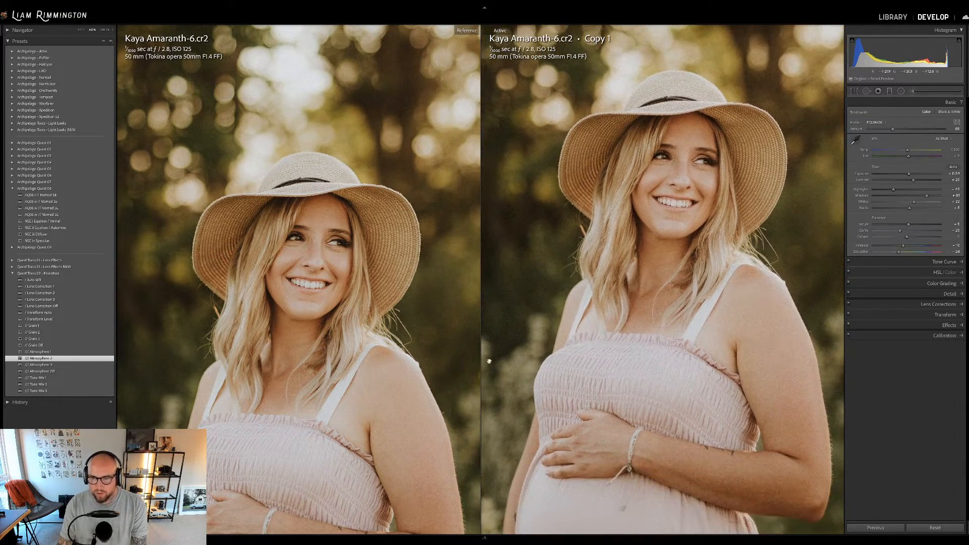
scroll(328, 389, "down", 3)
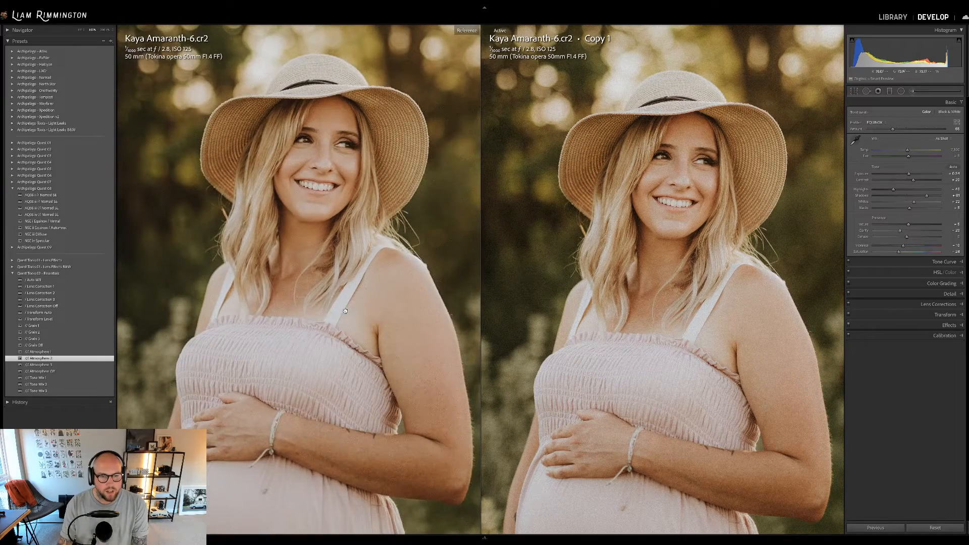
scroll(675, 305, "down", 1)
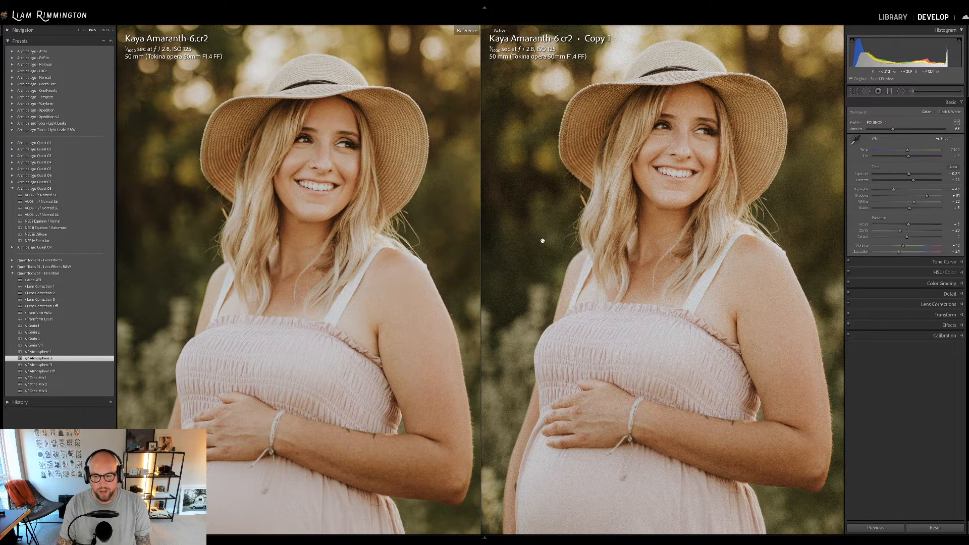
left_click(592, 247)
- Delete the virtual copy of the straw-hat maternity portrait from the photo grid and clear the selection
key("g")
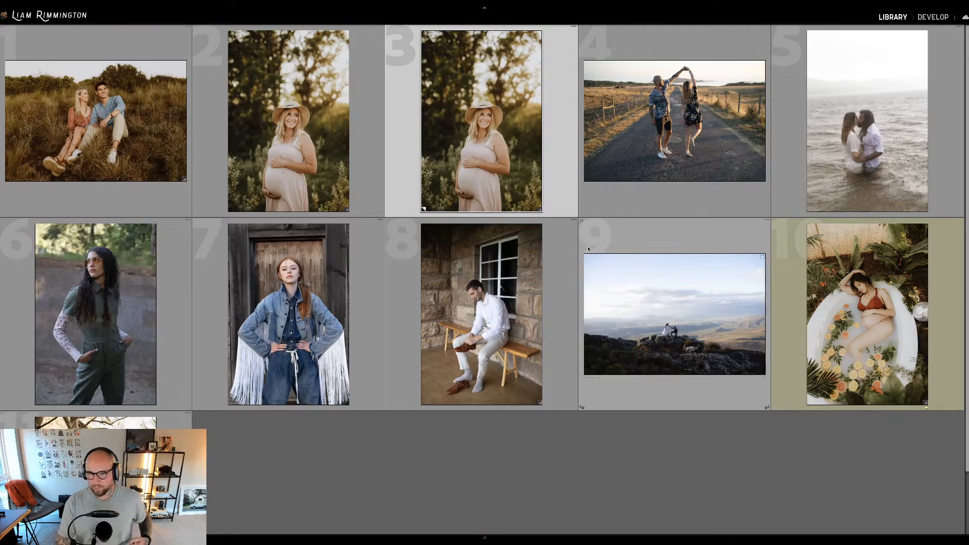
left_click(497, 477)
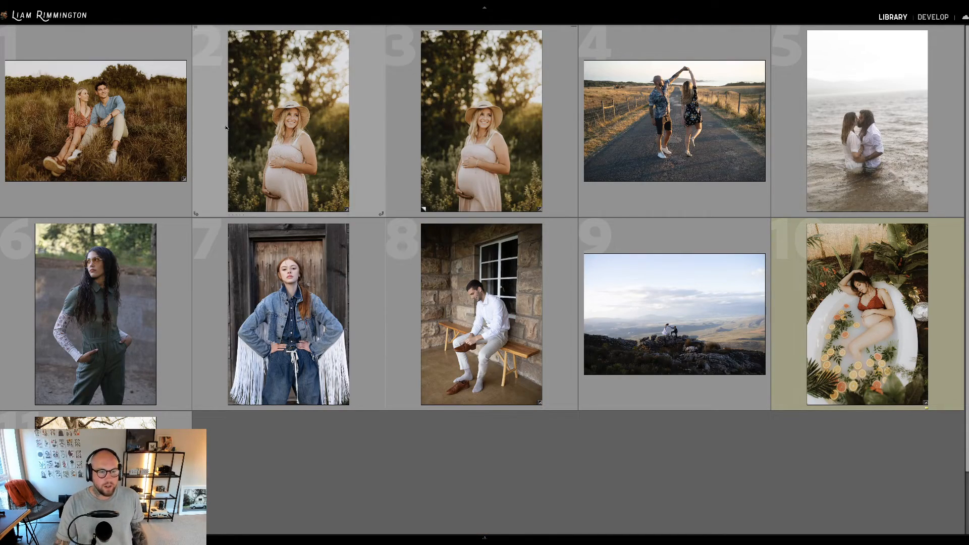
left_click(214, 44)
left_click(444, 207)
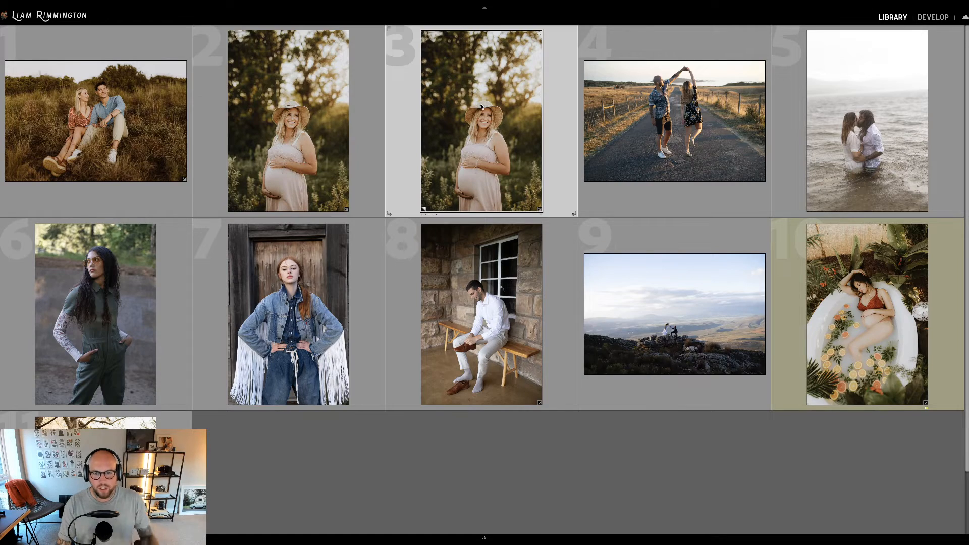
key("Delete")
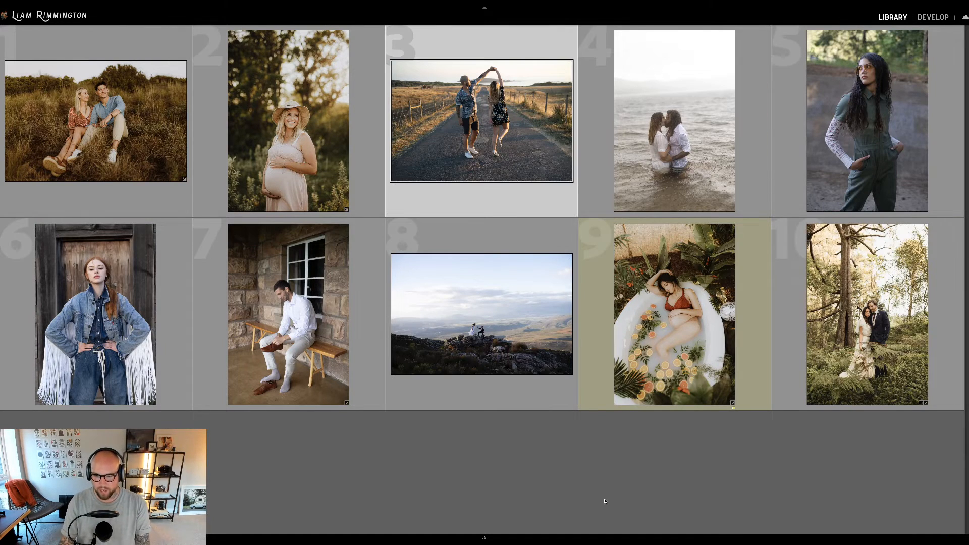
left_click(606, 449)
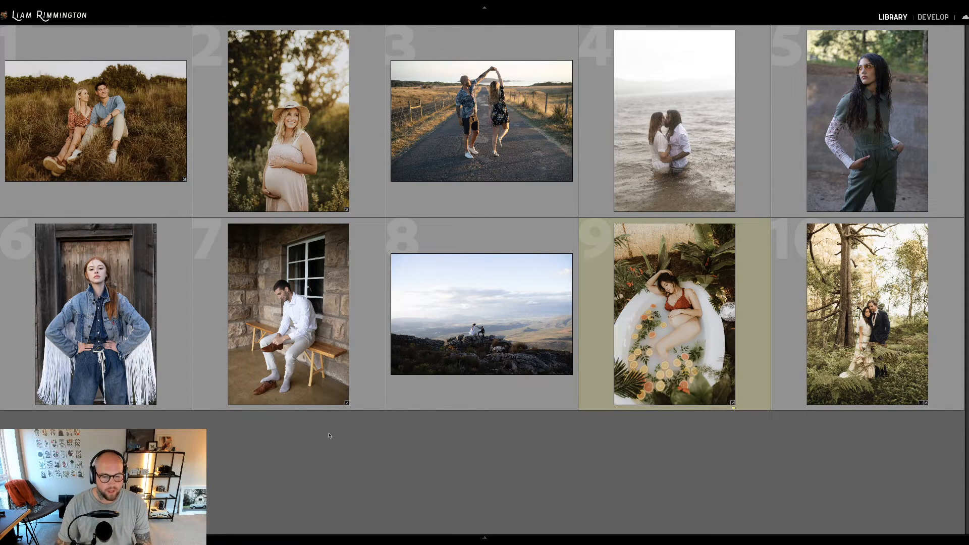
- Open the photo of the couple dancing on the road for editing and raise its exposure slightly
left_click(461, 134)
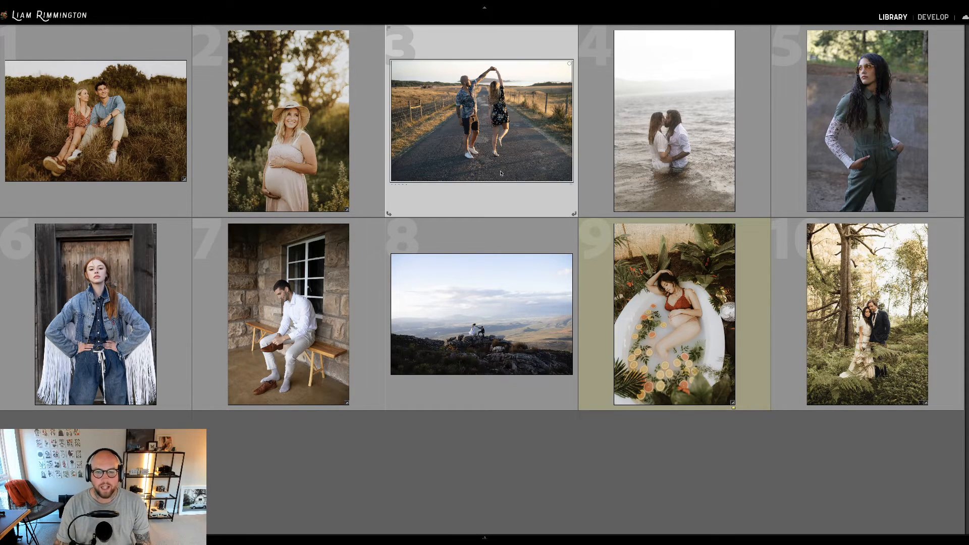
key("d")
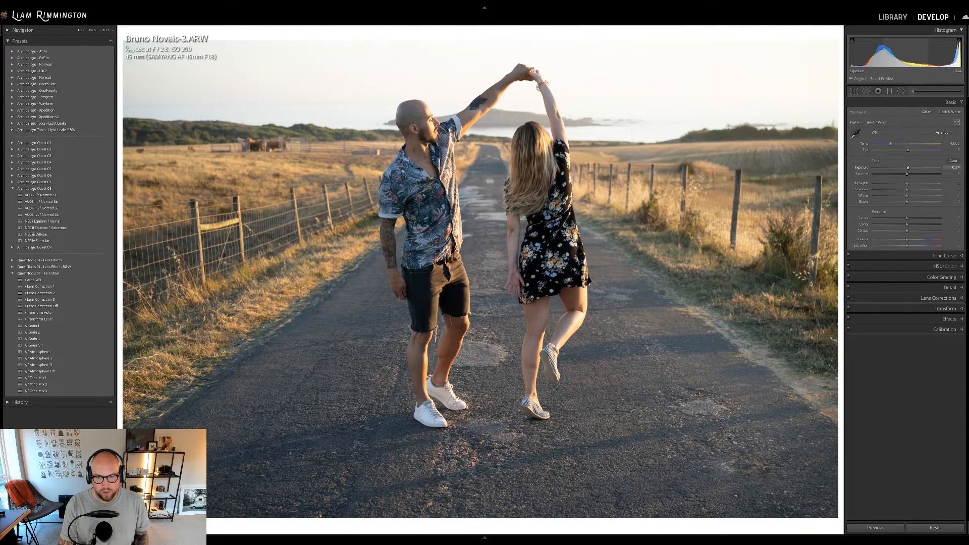
left_click_drag(906, 51, 914, 51)
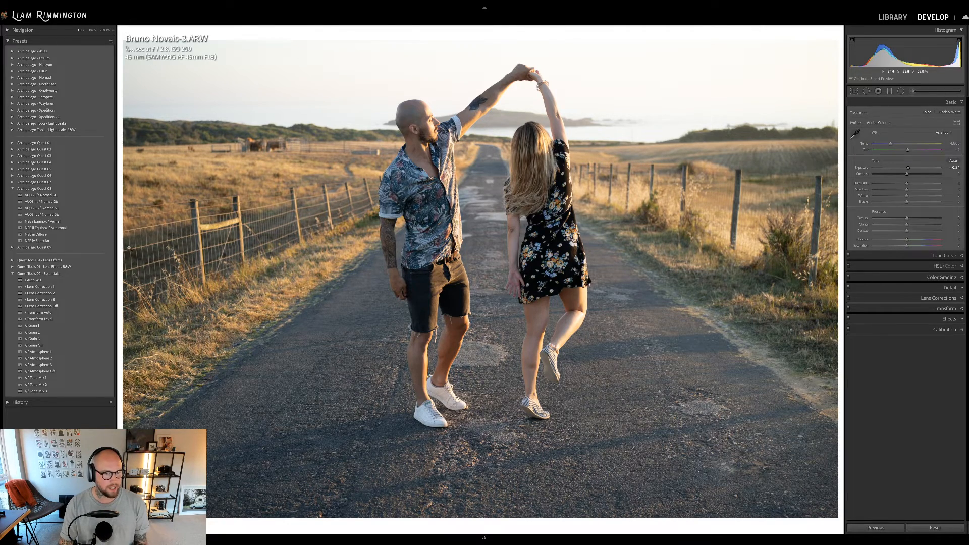
- Apply the first Nomad preset (AQ08 i) from Archipelago Quest 08 to the road photo and brighten its exposure a little
mouse_move(55, 197)
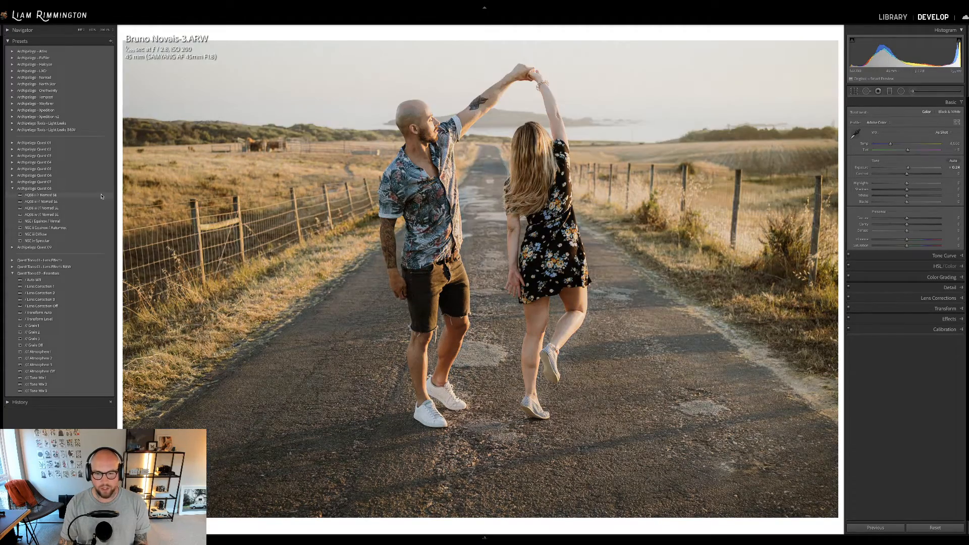
mouse_move(102, 197)
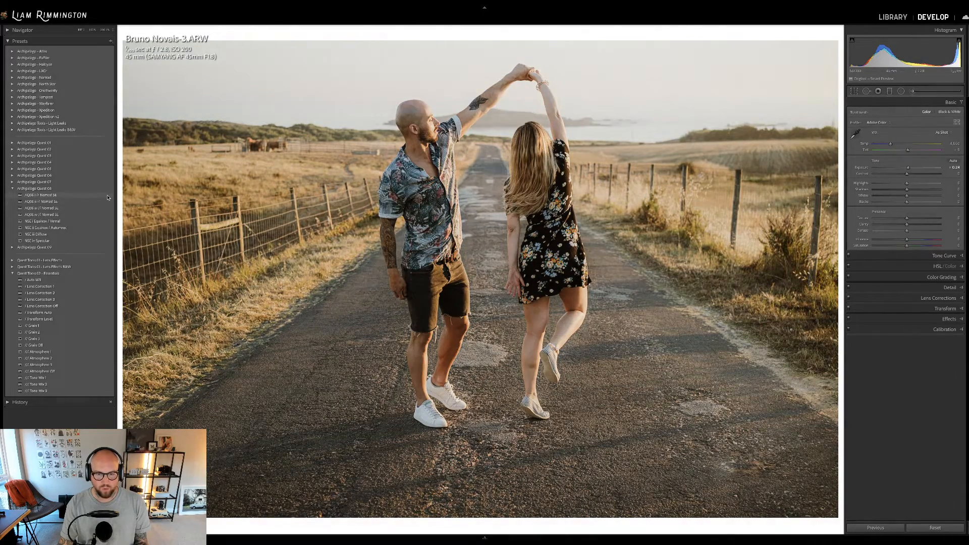
left_click(107, 195)
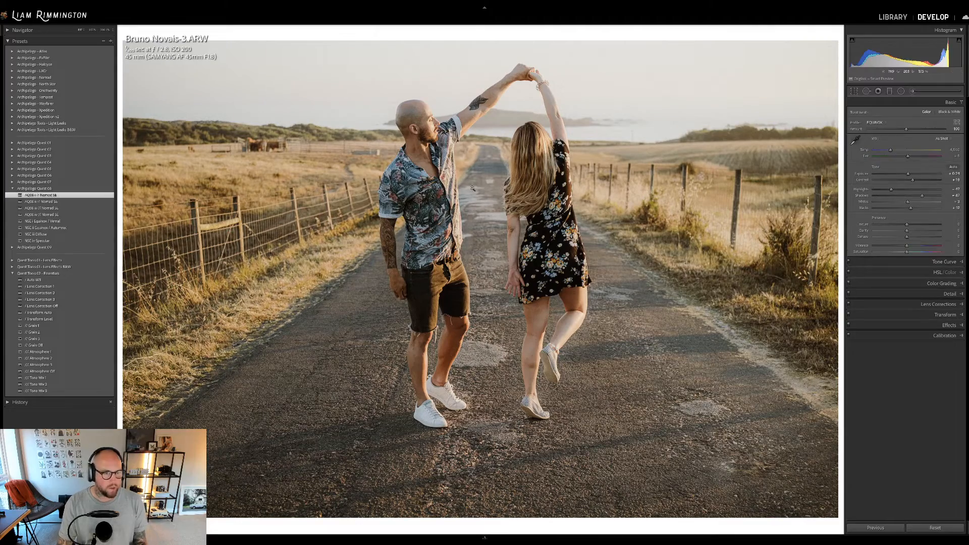
left_click_drag(889, 52, 908, 52)
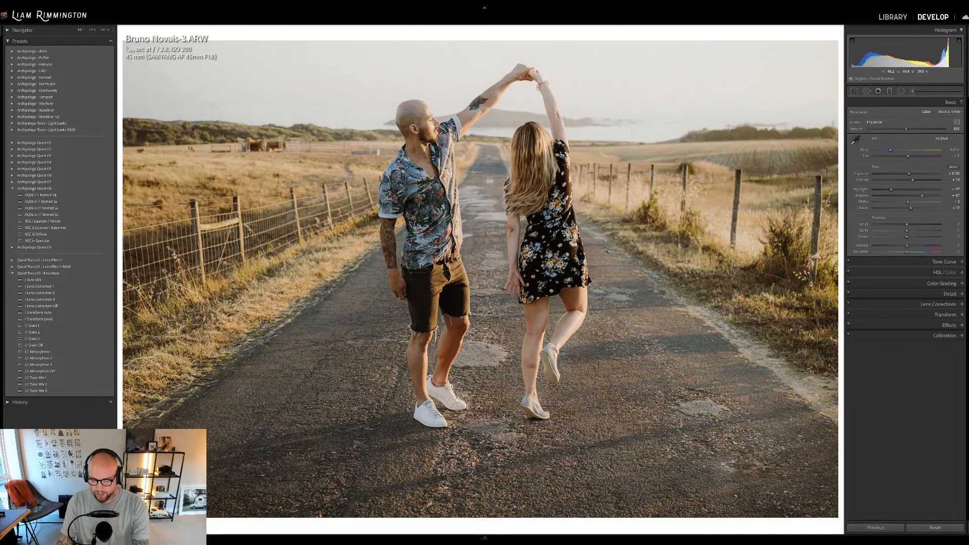
- Compare the road photo before and after editing, full-frame and side by side
key("backslash")
key("backslash")
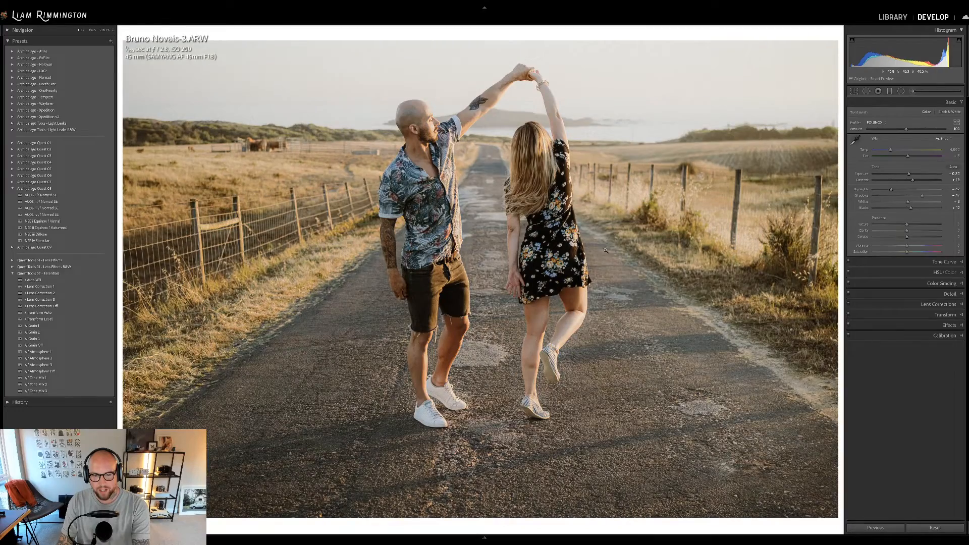
key("backslash")
key("backslash")
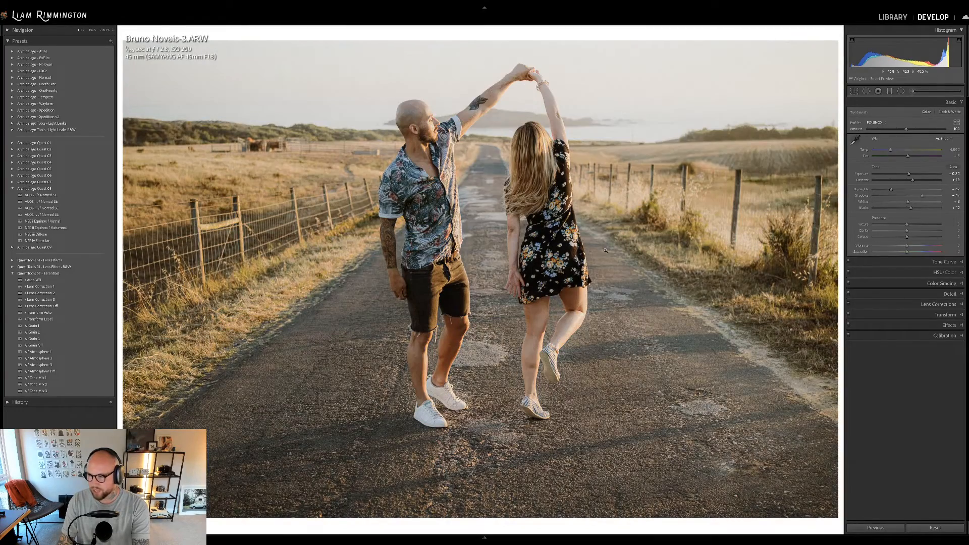
key("backslash")
key("backslash")
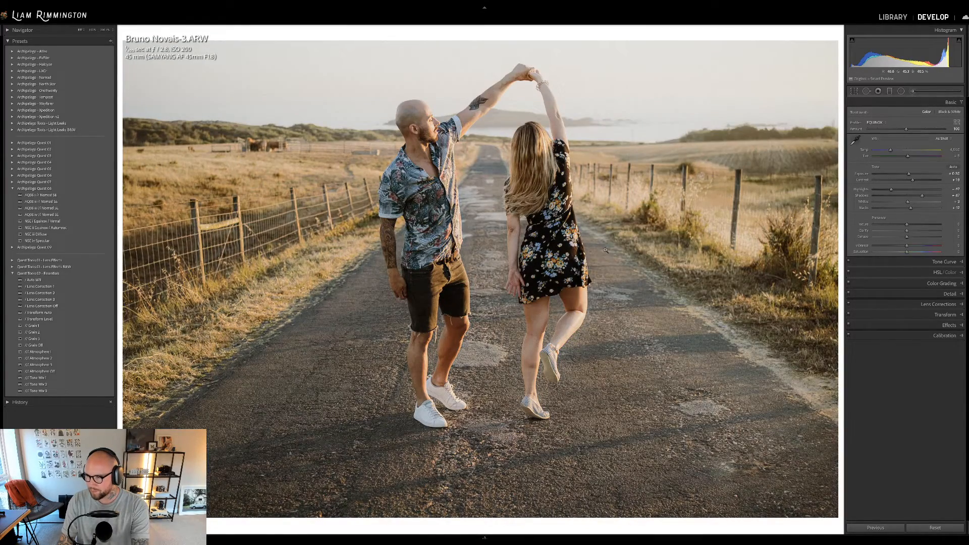
key("y")
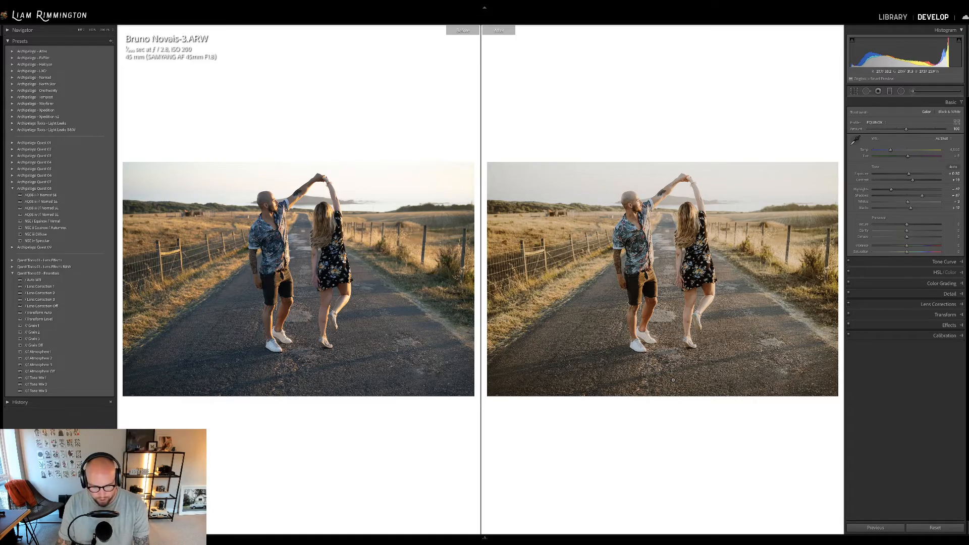
key("y")
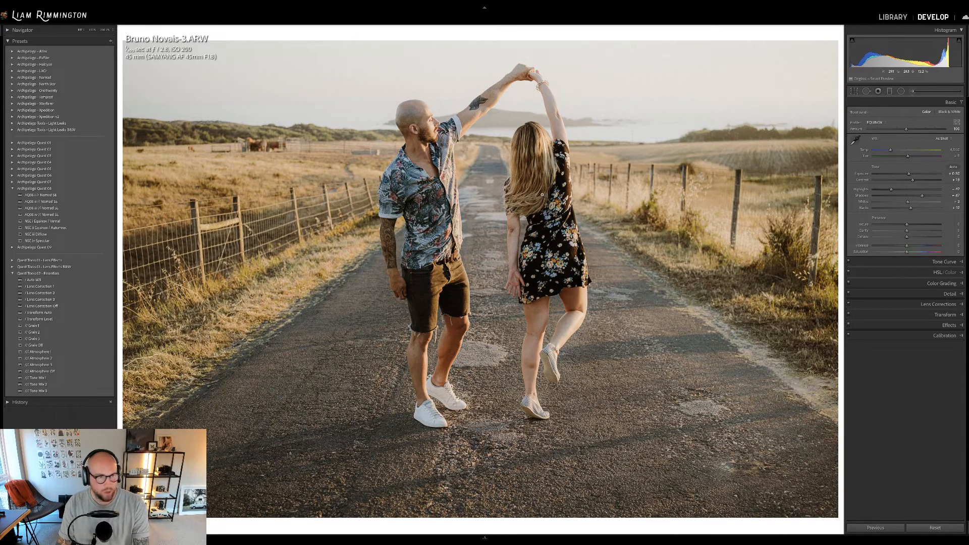
- Open the photo of the couple kissing in the water for editing and straighten its tilted horizon with the Crop tool
key("g")
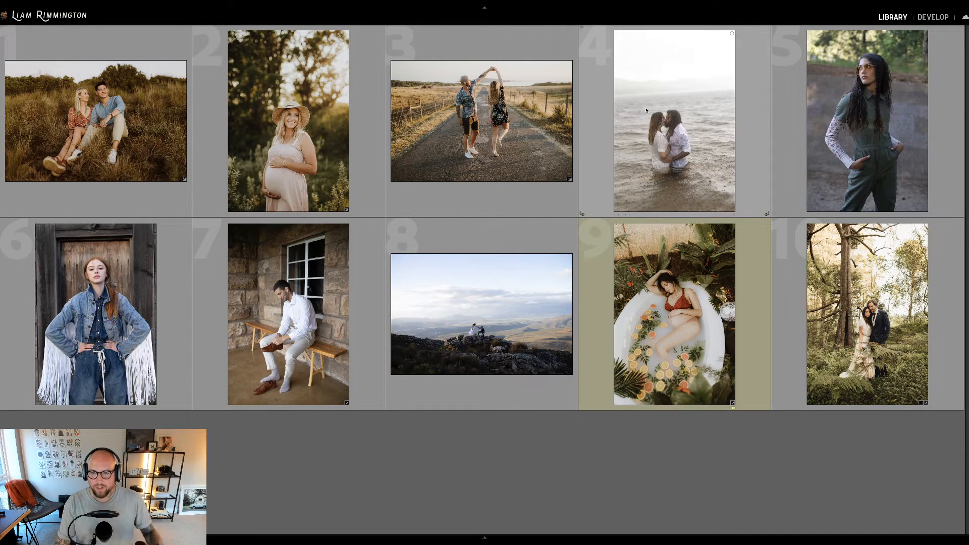
left_click(661, 136)
key("d")
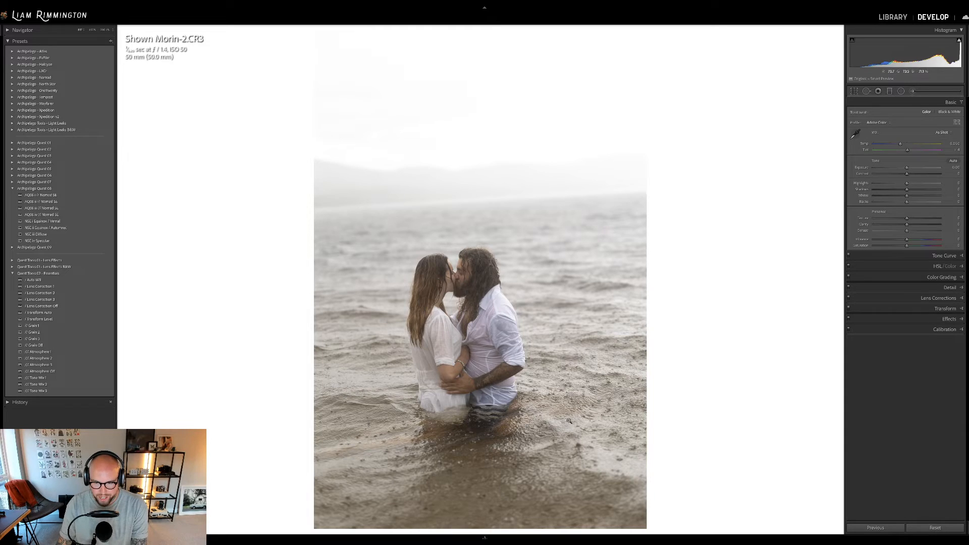
key("r")
left_click_drag(736, 228, 738, 238)
key("Return")
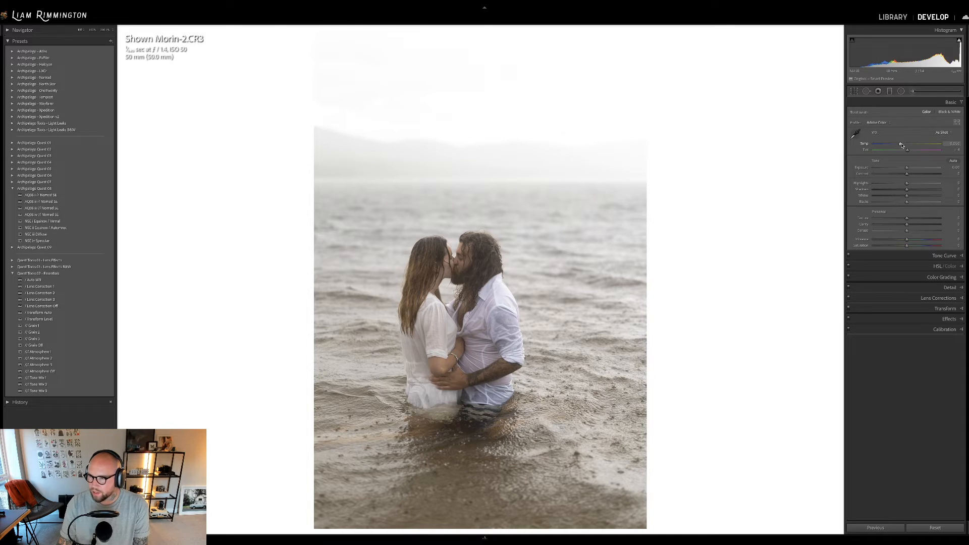
- Lower the water photo's exposure slightly, apply the second Nomad preset (AQ08 ii) from Archipelago Quest 08, and increase its profile amount
left_click_drag(908, 168, 906, 168)
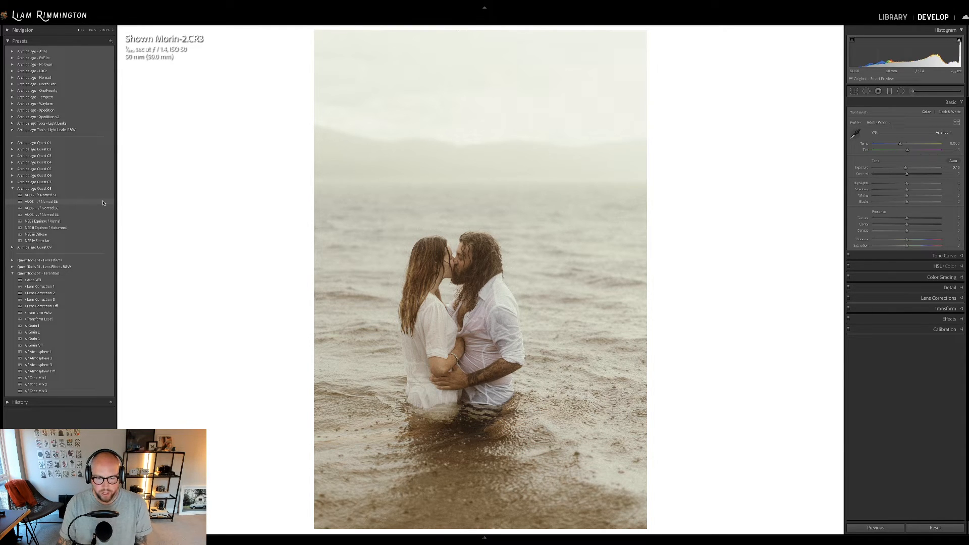
left_click(103, 202)
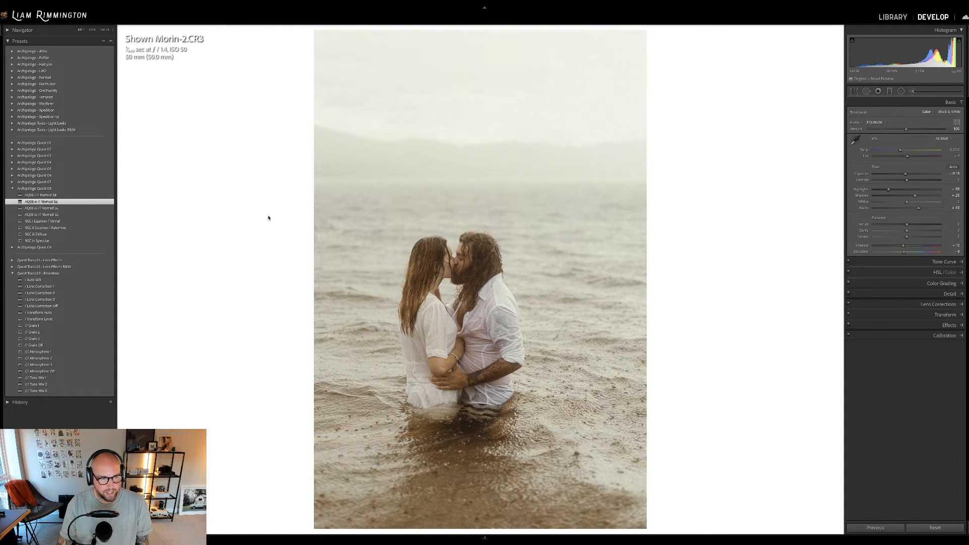
mouse_move(906, 130)
left_mouse_down()
mouse_move(887, 137)
mouse_move(913, 134)
left_mouse_up()
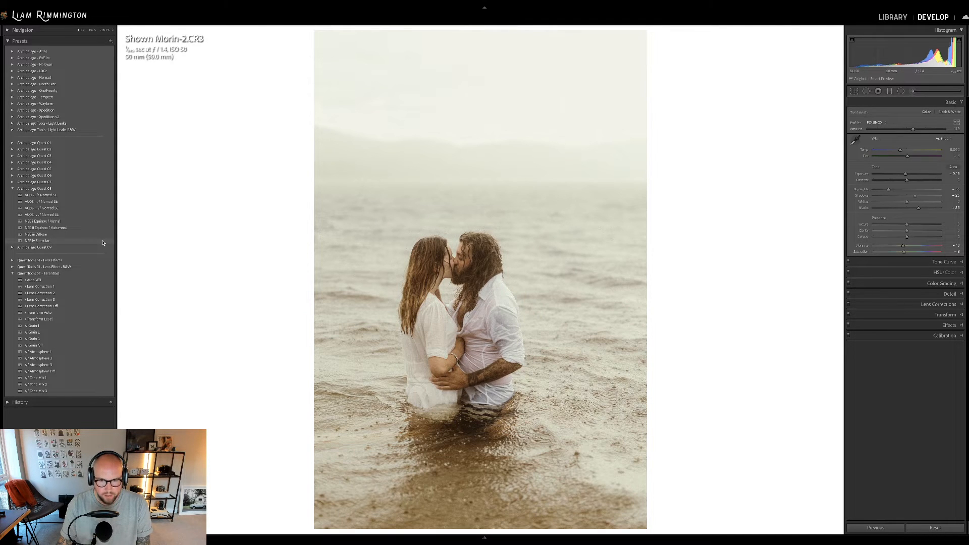
- Add the NSE iv Specular preset to the water photo, slightly reduce its exposure and temperature, and raise its contrast
left_click(103, 242)
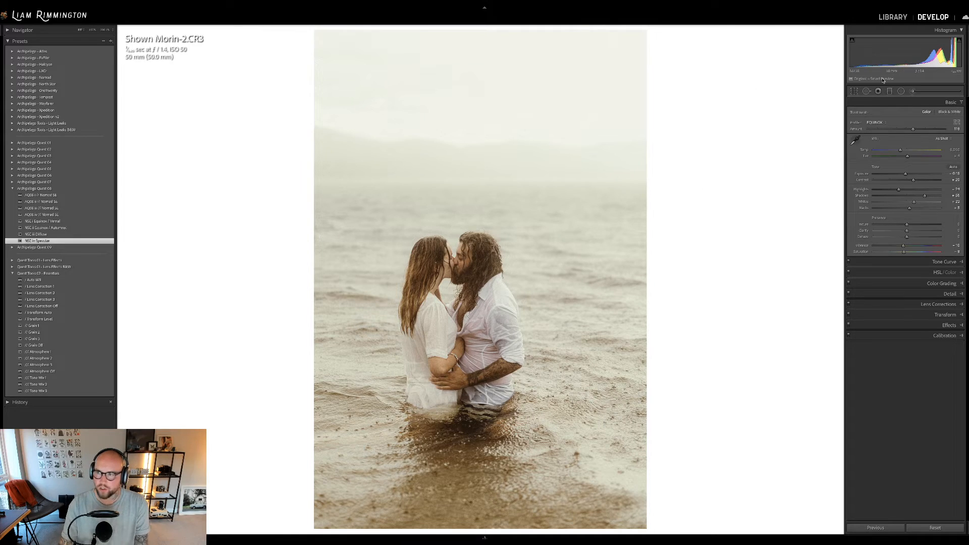
left_click_drag(906, 173, 906, 174)
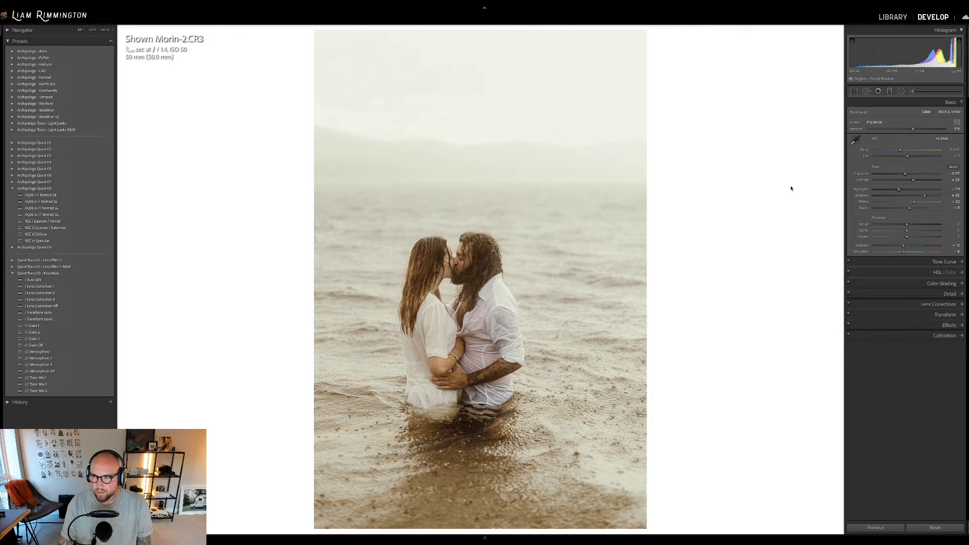
left_click_drag(901, 151, 899, 152)
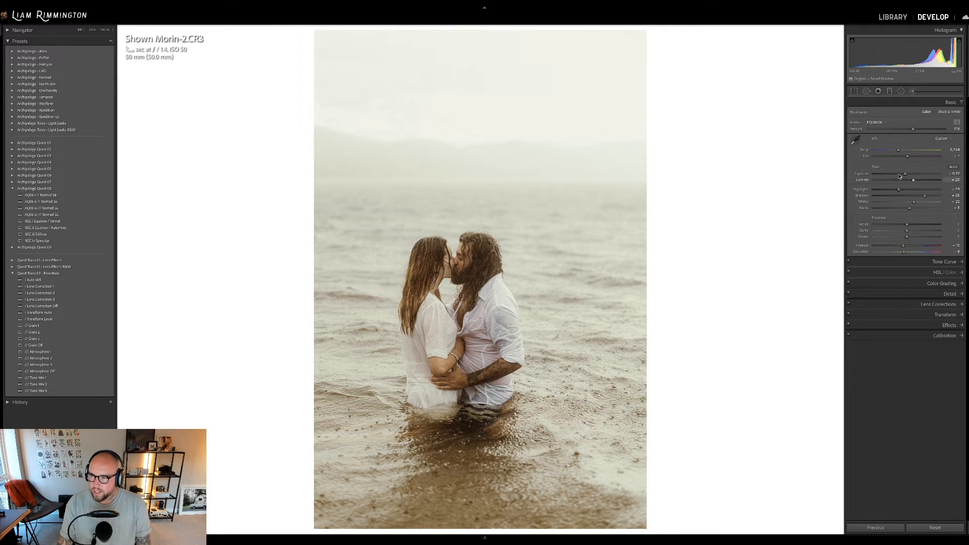
left_click_drag(915, 181, 917, 183)
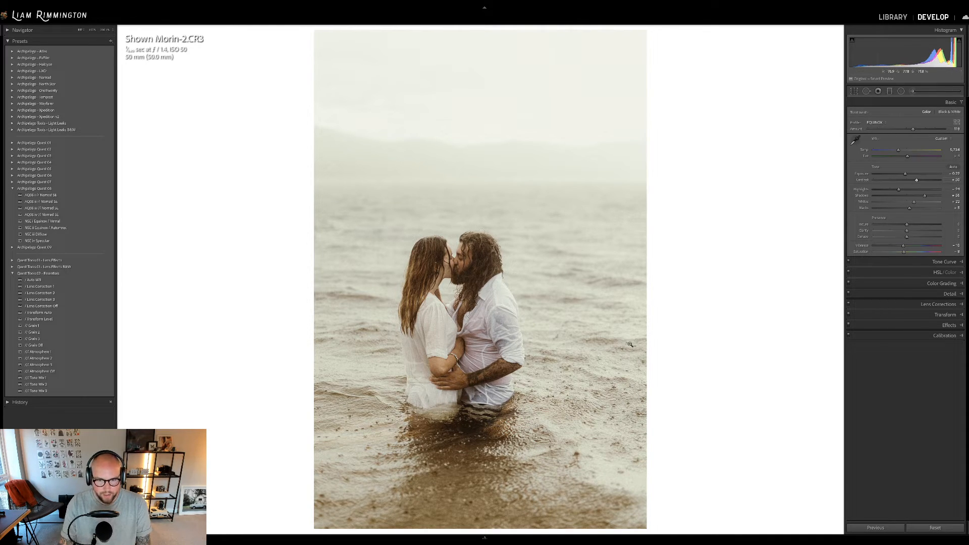
- Compare the full-frame water photo before and after editing several times
key("backslash")
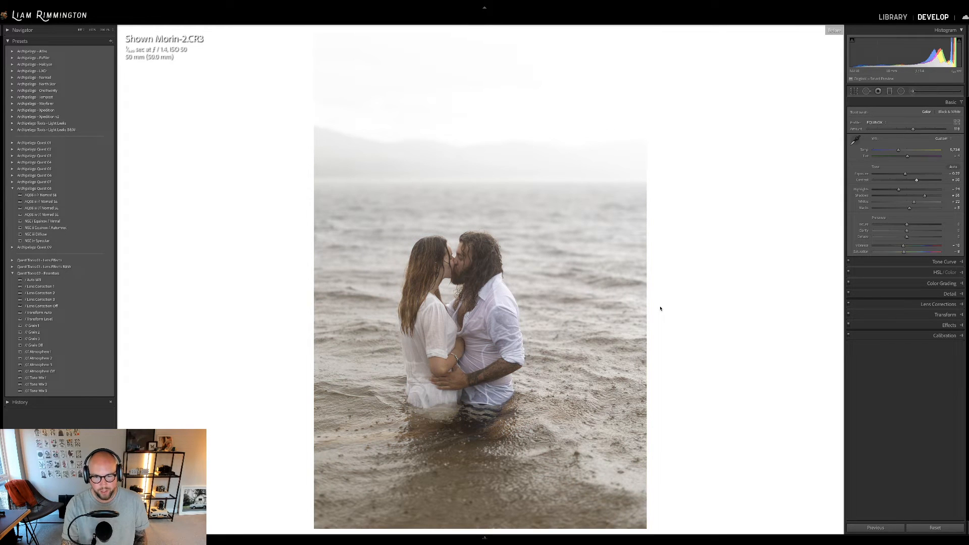
key("backslash")
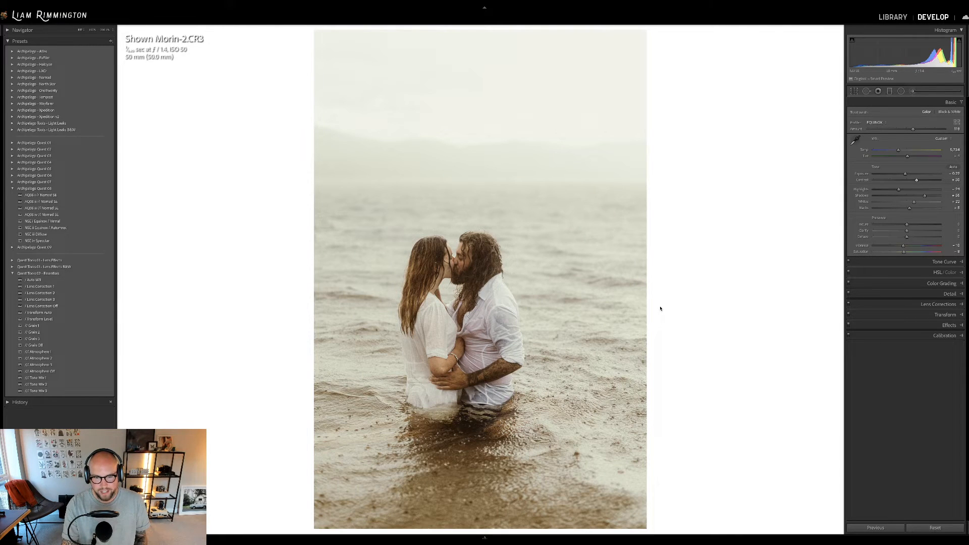
key("backslash")
key("backslash")
key("backslash")
key("backslash")
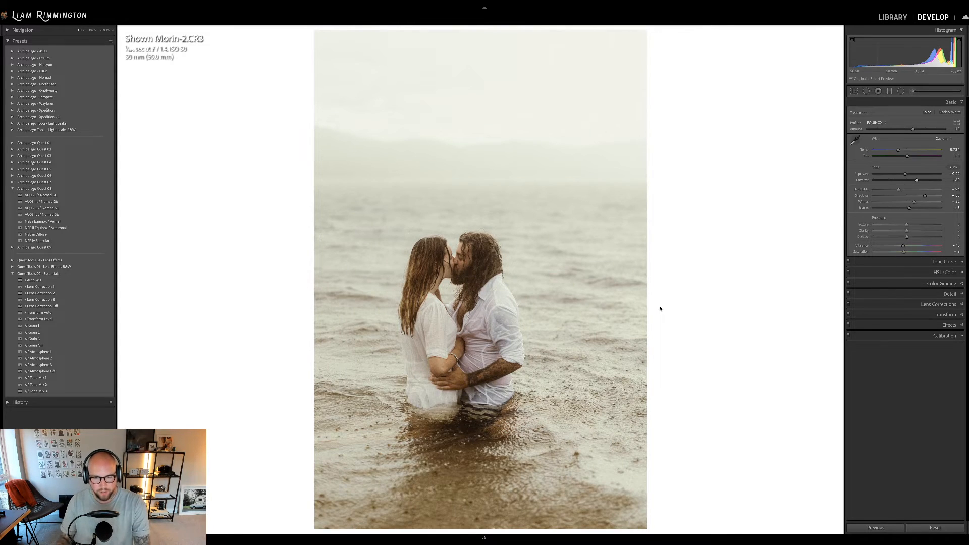
- Compare the water photo before and after side by side, examining the couple, the water and the sky up close
key("y")
left_click(649, 287)
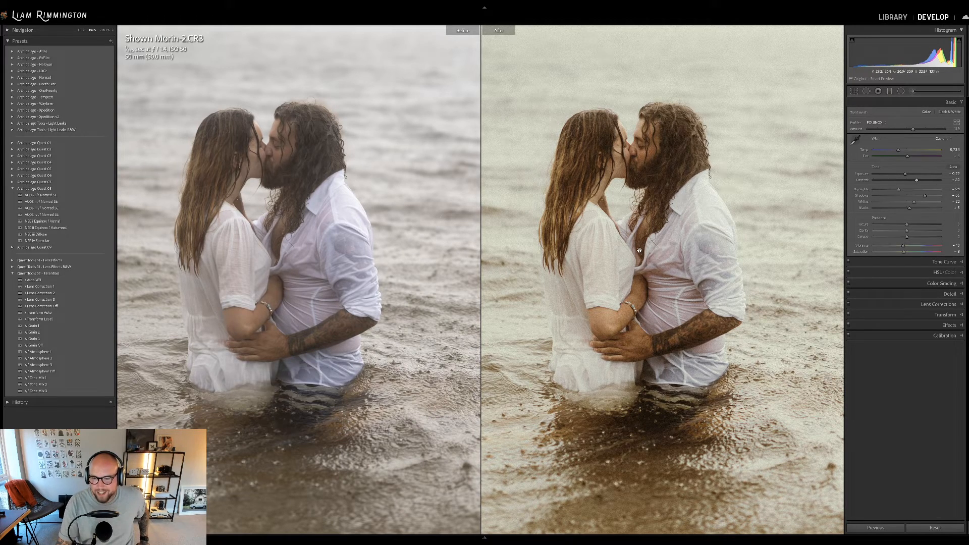
left_click_drag(650, 258, 694, 192)
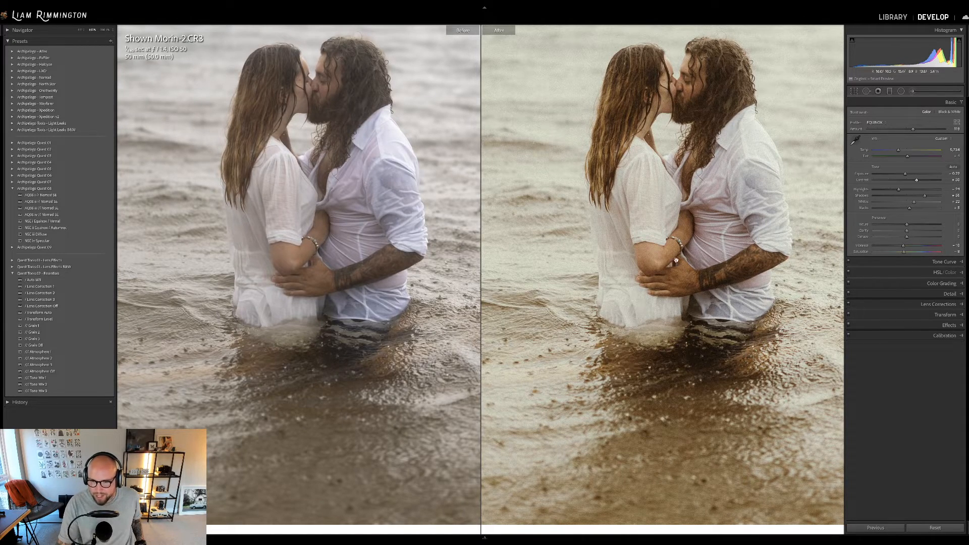
left_click_drag(722, 354, 595, 352)
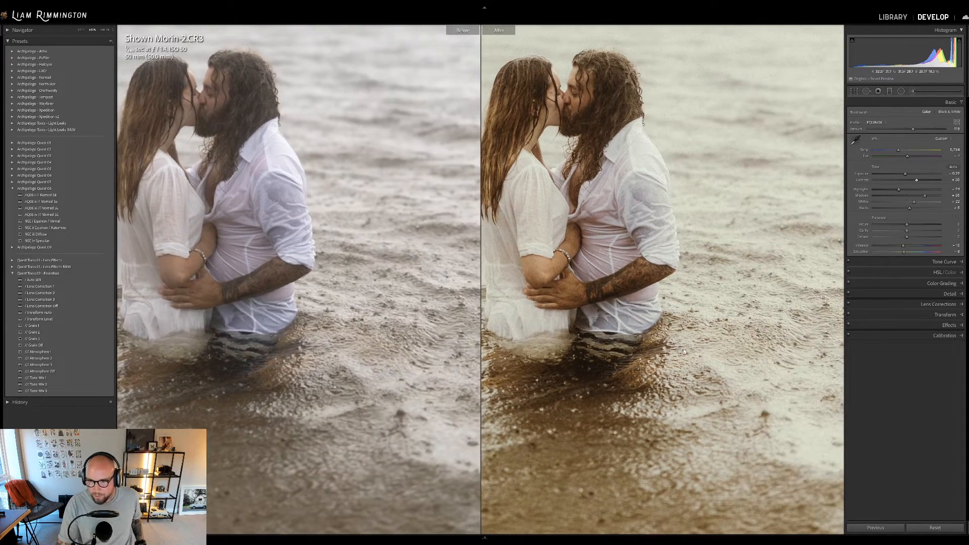
left_click_drag(612, 216, 646, 255)
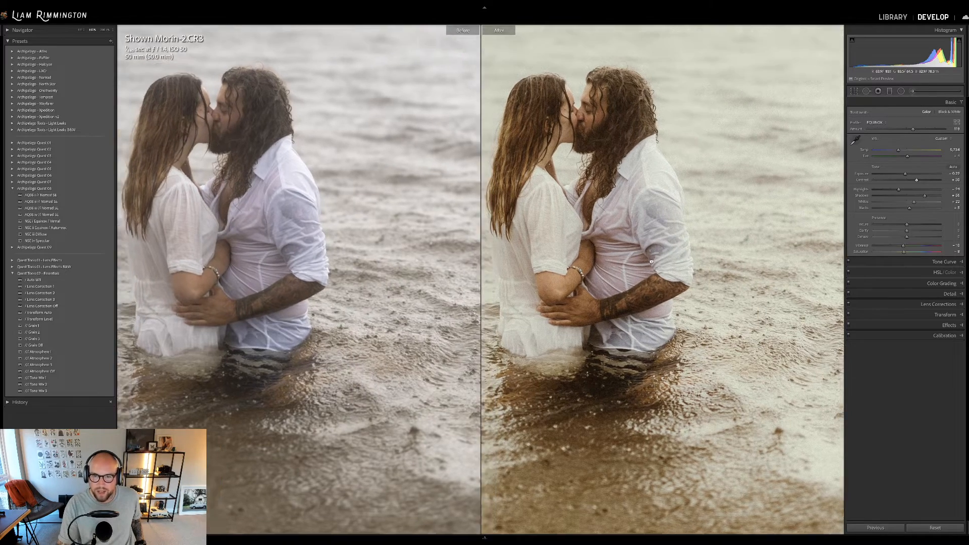
left_click(645, 254)
left_click(677, 282)
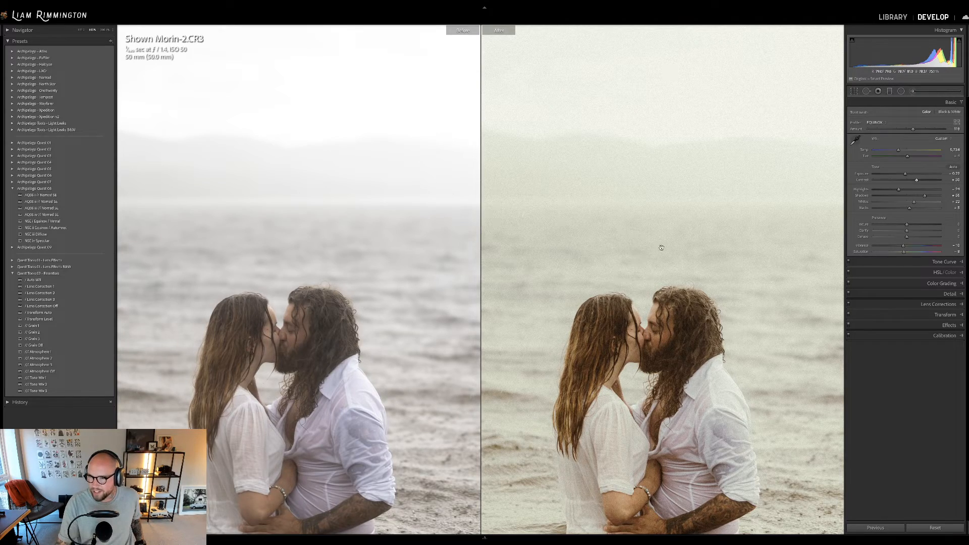
left_click_drag(660, 253, 684, 97)
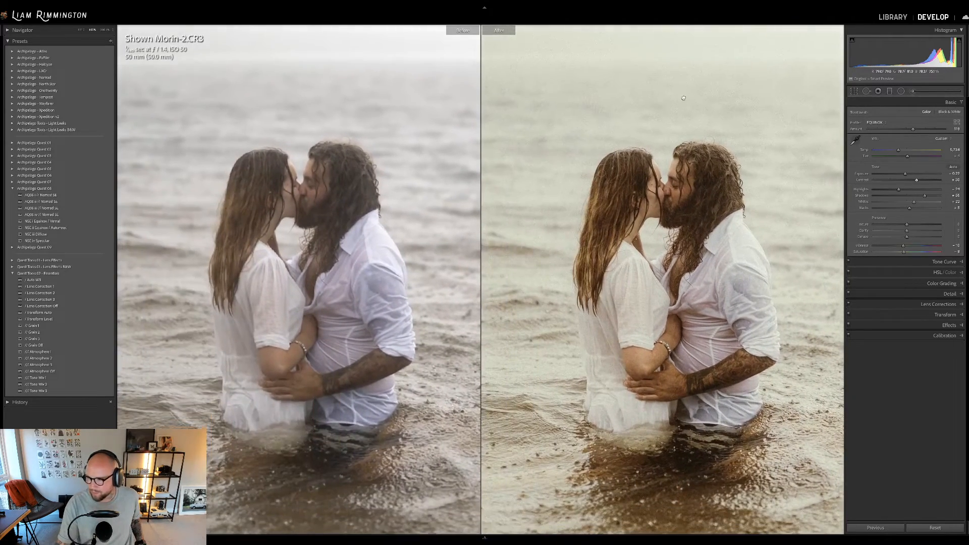
left_click(658, 238)
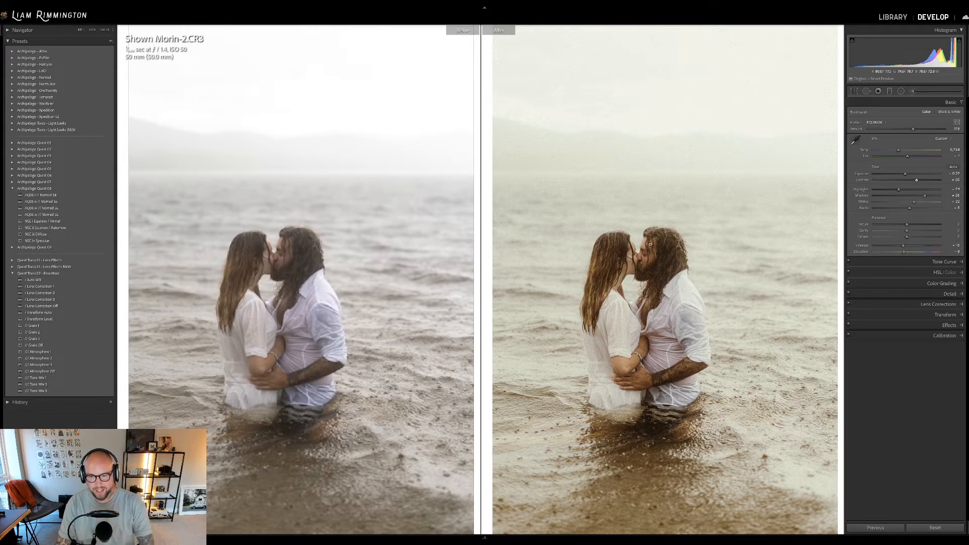
- Open the photo of the wedding couple on the mountain rocks for editing and straighten its horizon with the Crop tool
key("g")
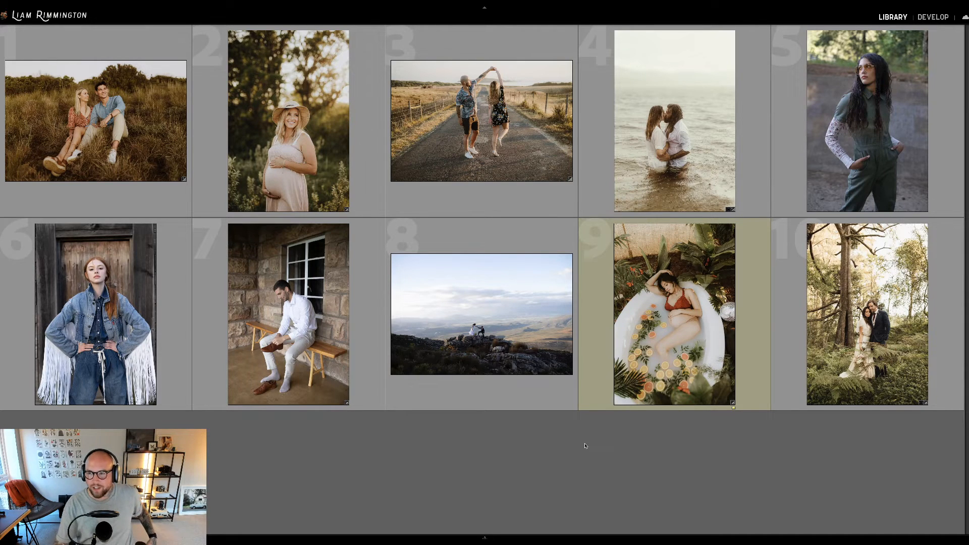
left_click(486, 329)
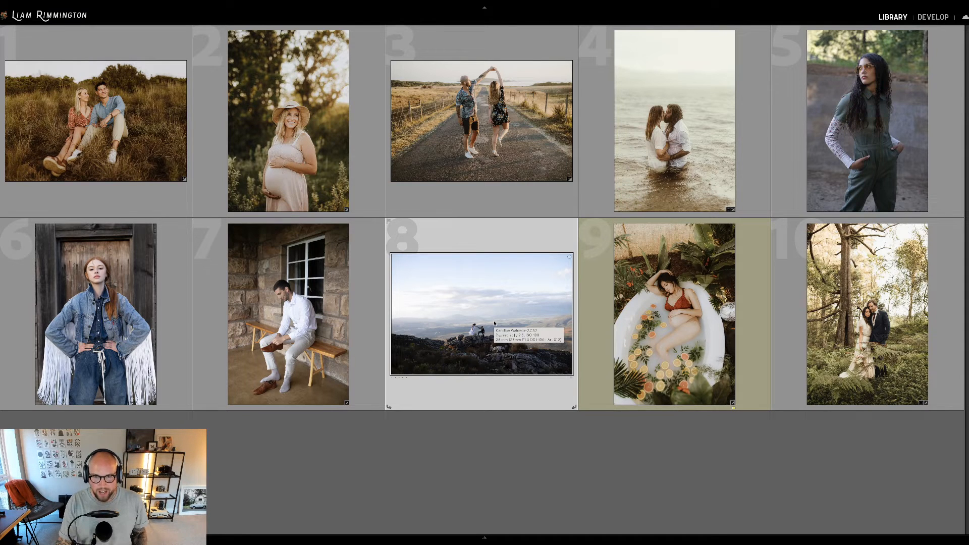
key("d")
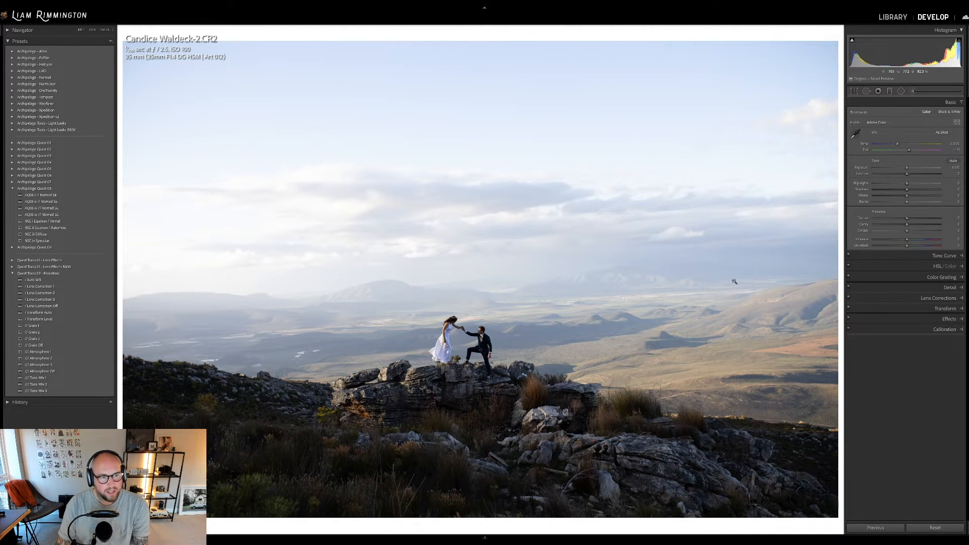
key("r")
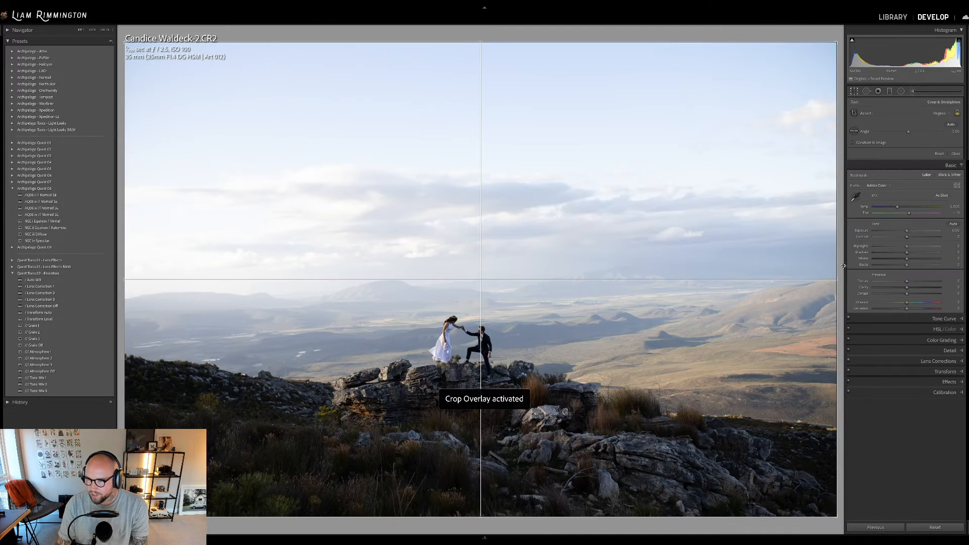
left_click_drag(840, 263, 841, 268)
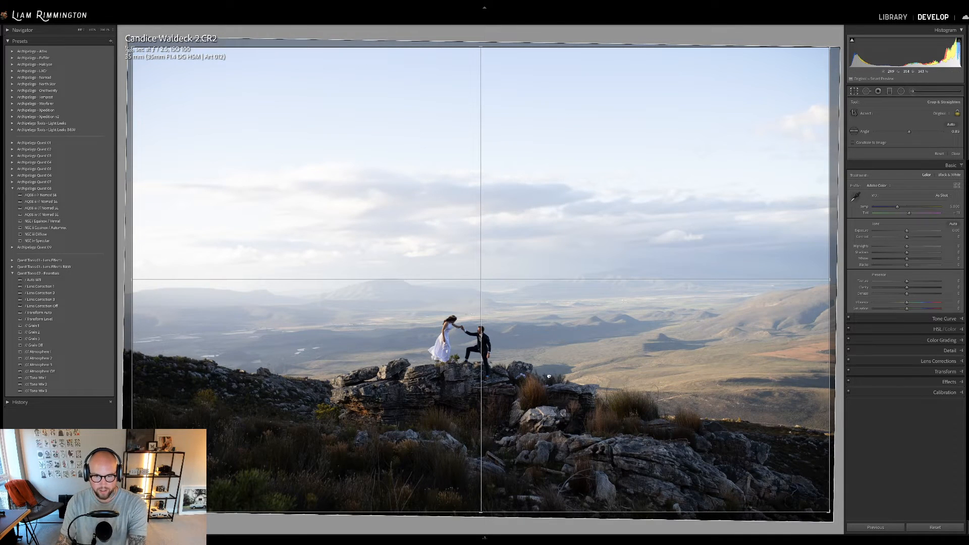
key("Return")
key("d")
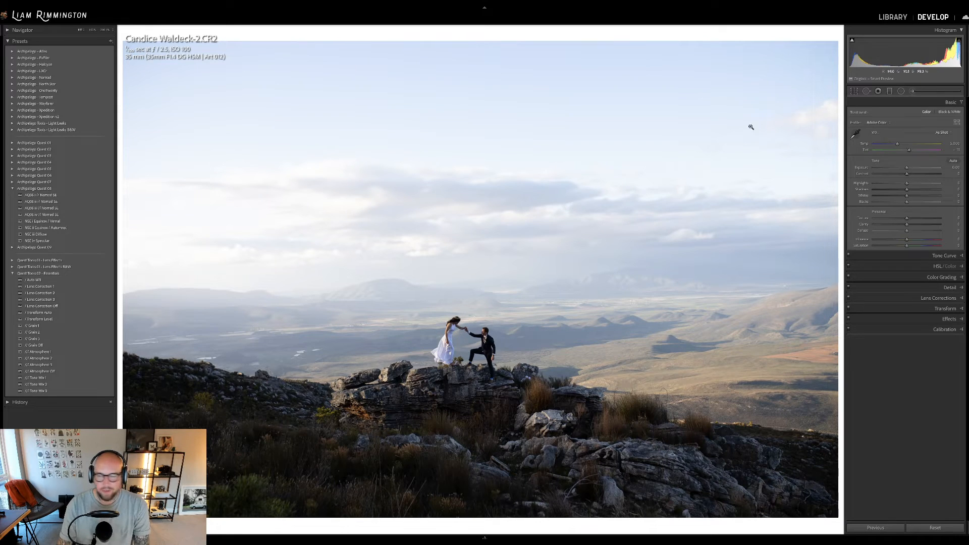
- Warm the mountain photo's temperature, raise its exposure slightly and apply the first Nomad preset (AQ08 i) from Archipelago Quest 08
left_click_drag(897, 145, 904, 145)
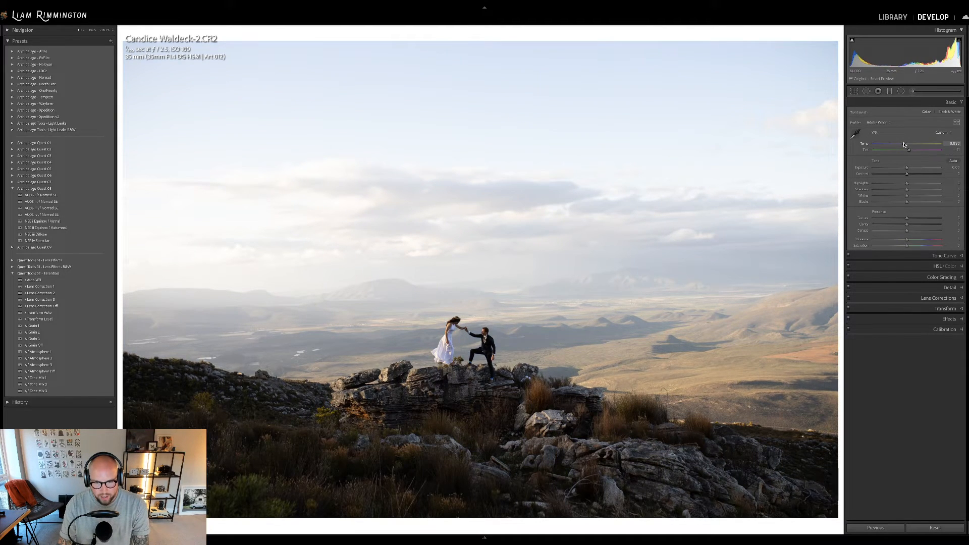
left_click_drag(905, 47, 911, 47)
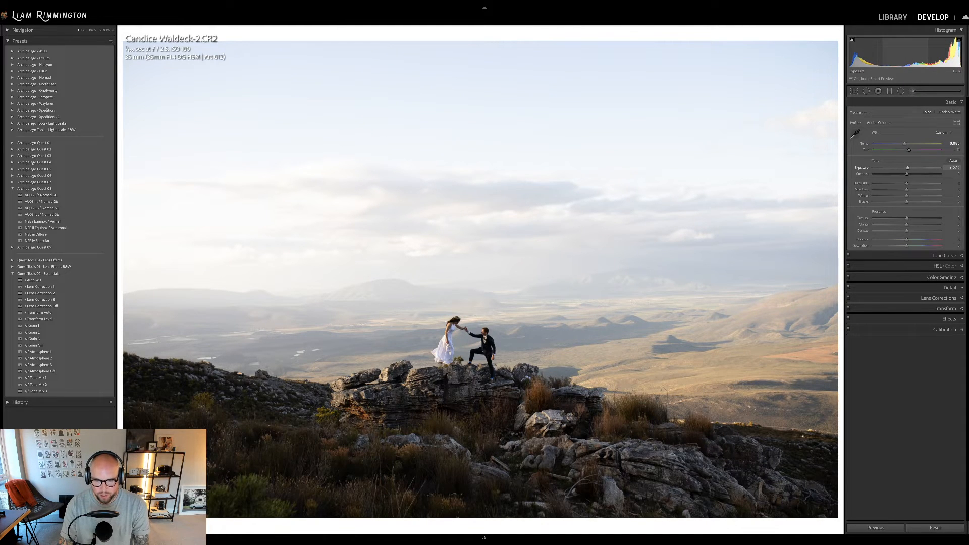
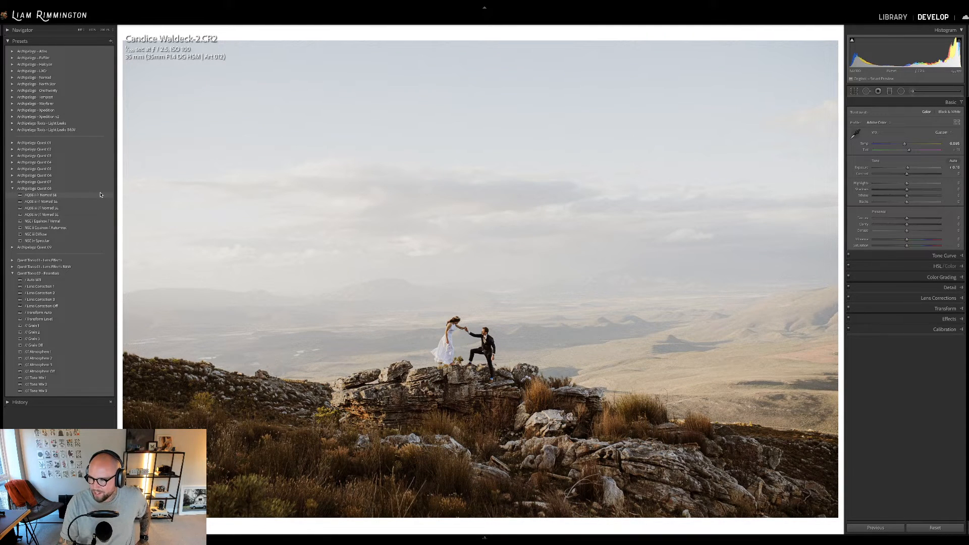
left_click(101, 195)
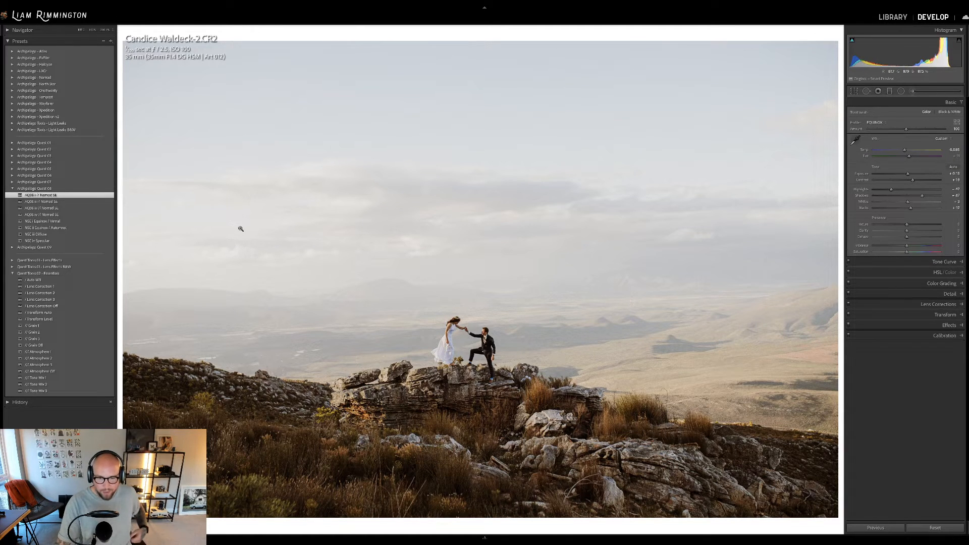
- Add the NSE ii Equinox / Autumnal and NSE iii Diffuse presets to the mountain photo, checking the couple up close
left_click(105, 228)
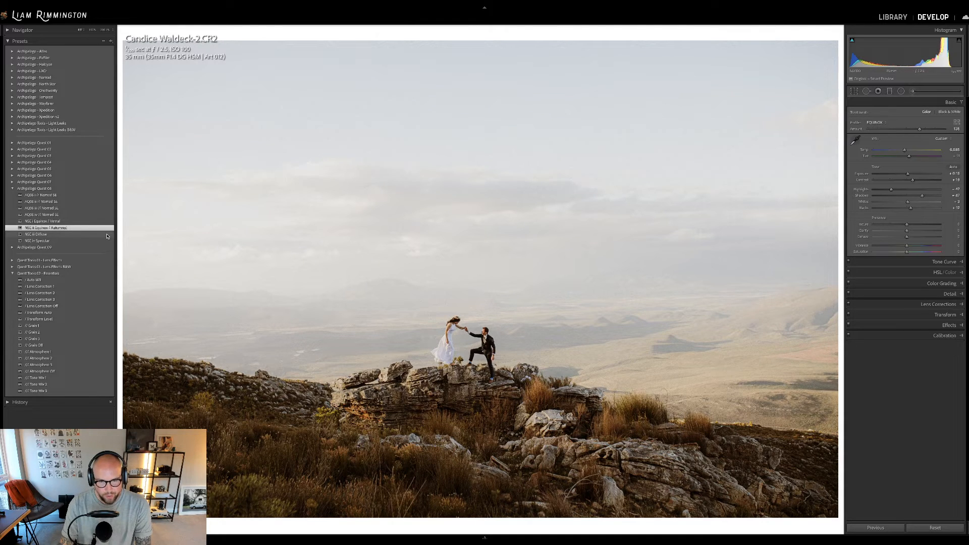
left_click(106, 235)
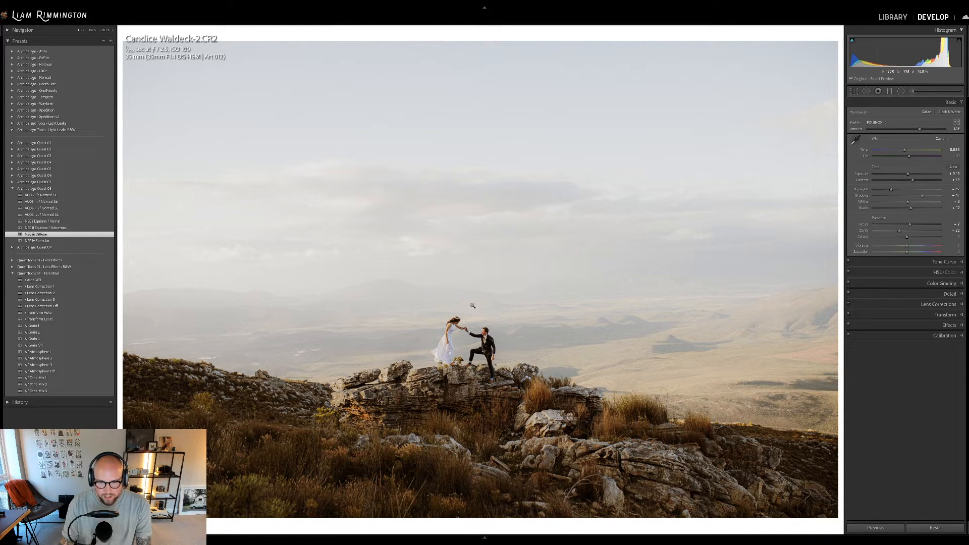
left_click(473, 351)
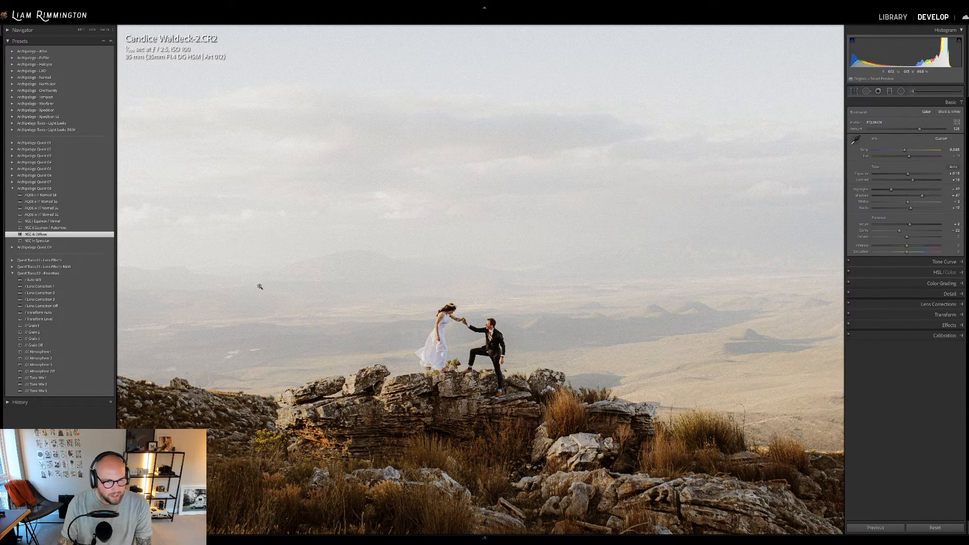
left_click(277, 290)
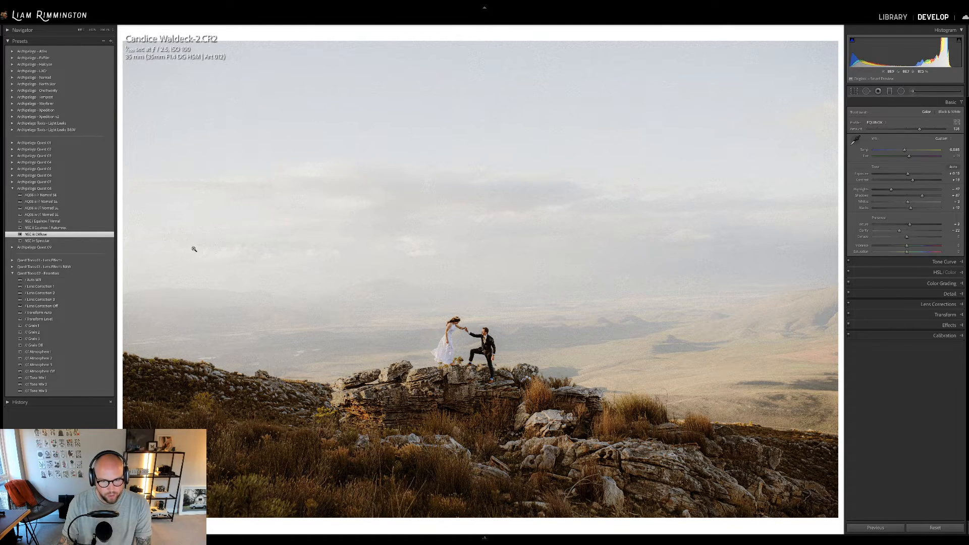
- Add the NSE iv Specular preset to the mountain photo and reset its exposure to zero
left_click(109, 241)
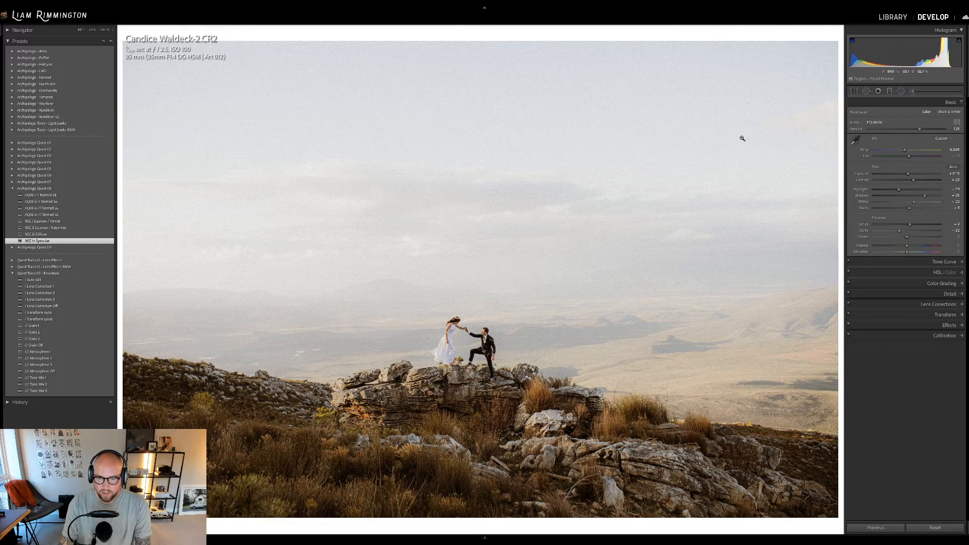
left_click_drag(907, 52, 902, 53)
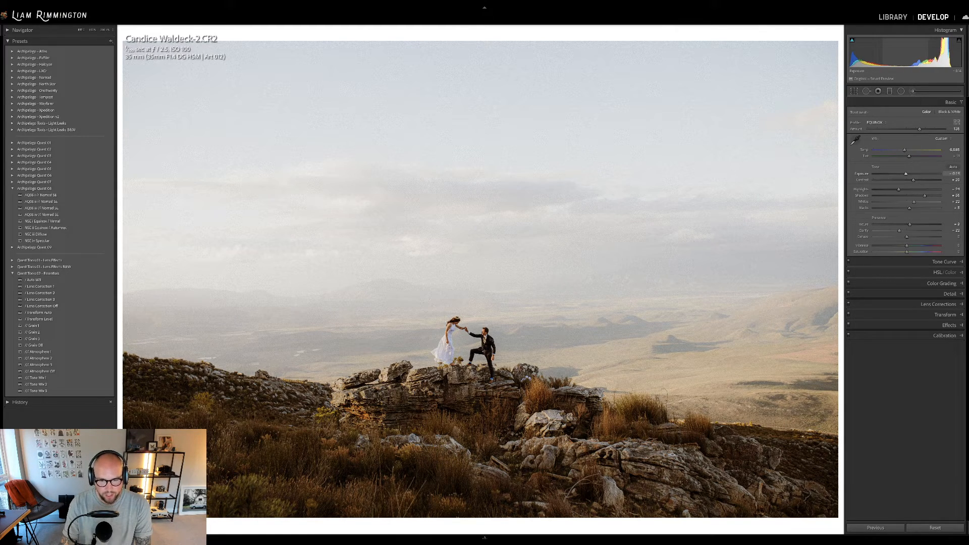
left_click_drag(906, 173, 906, 173)
double_click(906, 54)
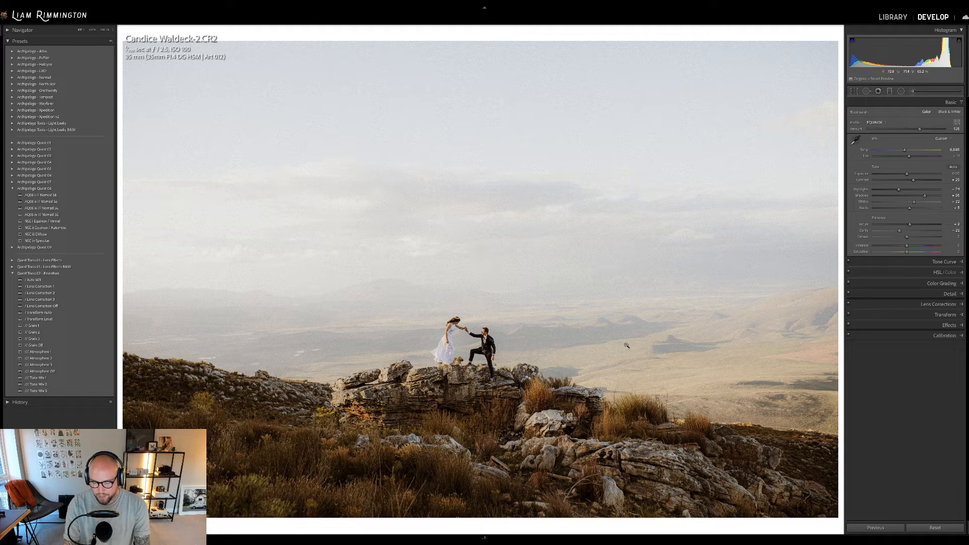
- Compare the full-frame mountain photo before and after editing several times
key("backslash")
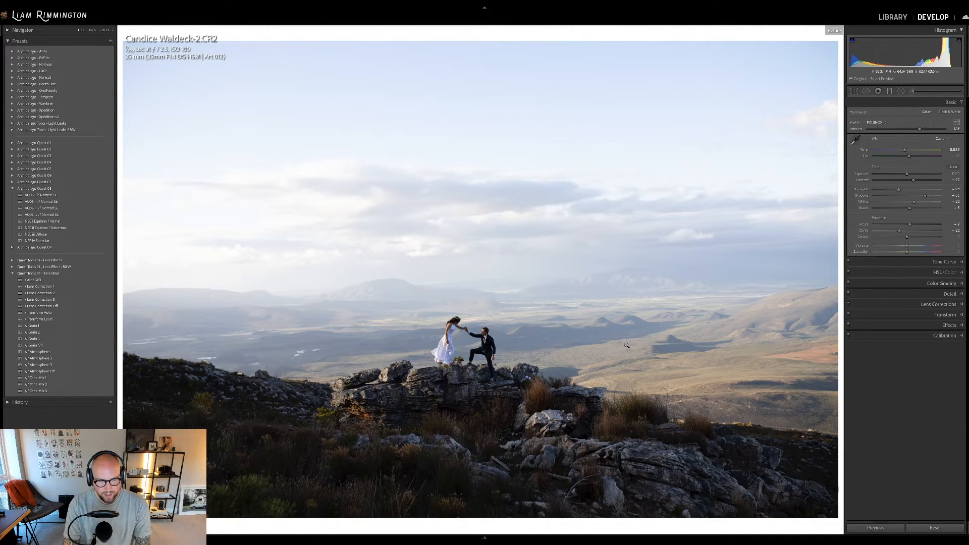
key("backslash")
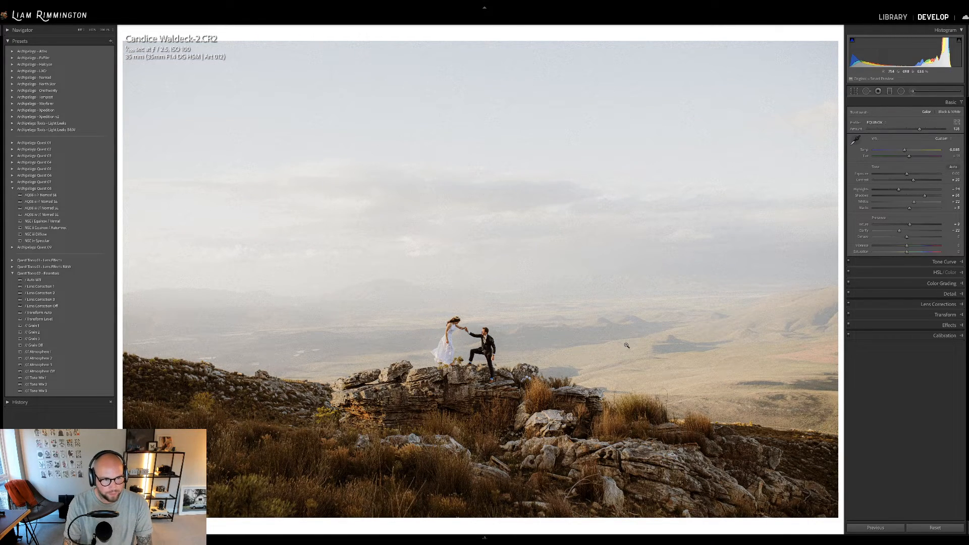
key("backslash")
key("backslash")
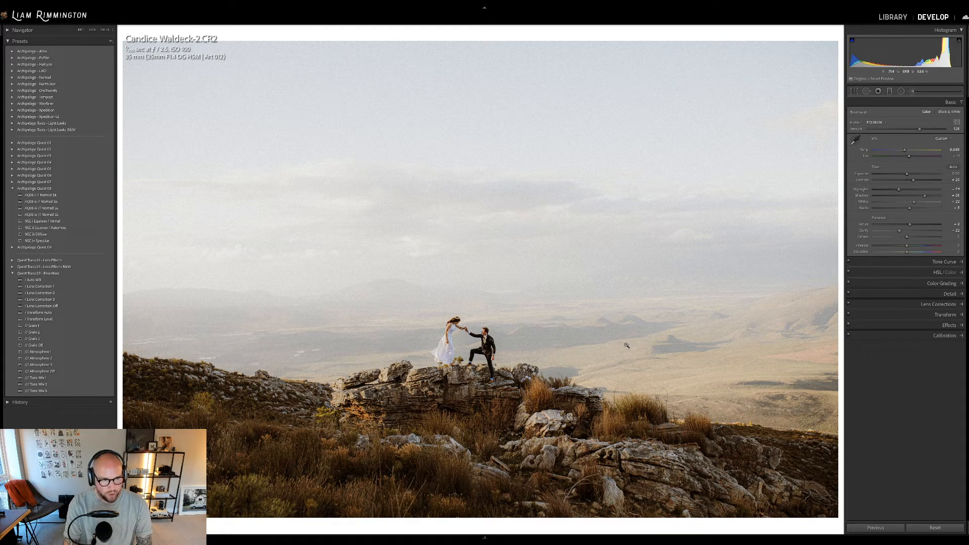
key("backslash")
key("backslash")
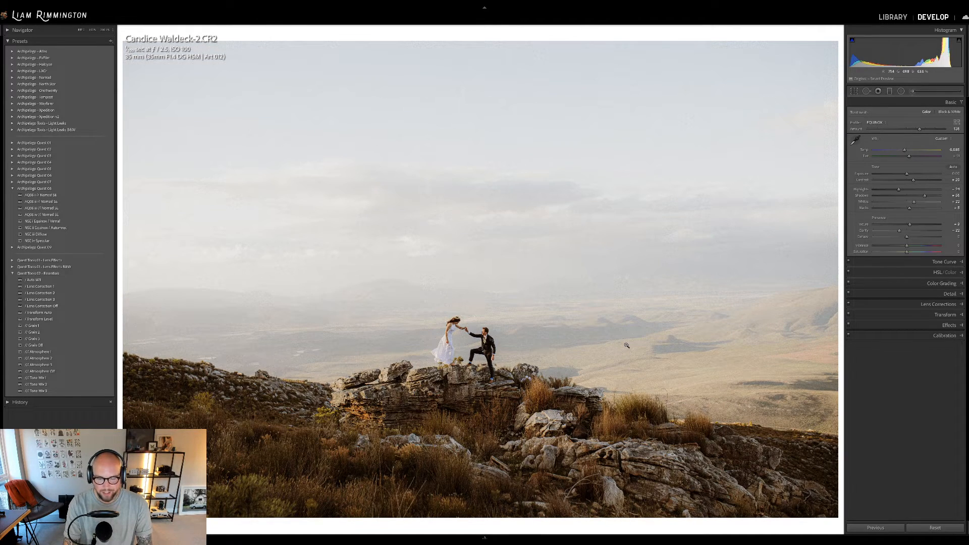
key("backslash")
key("backslash")
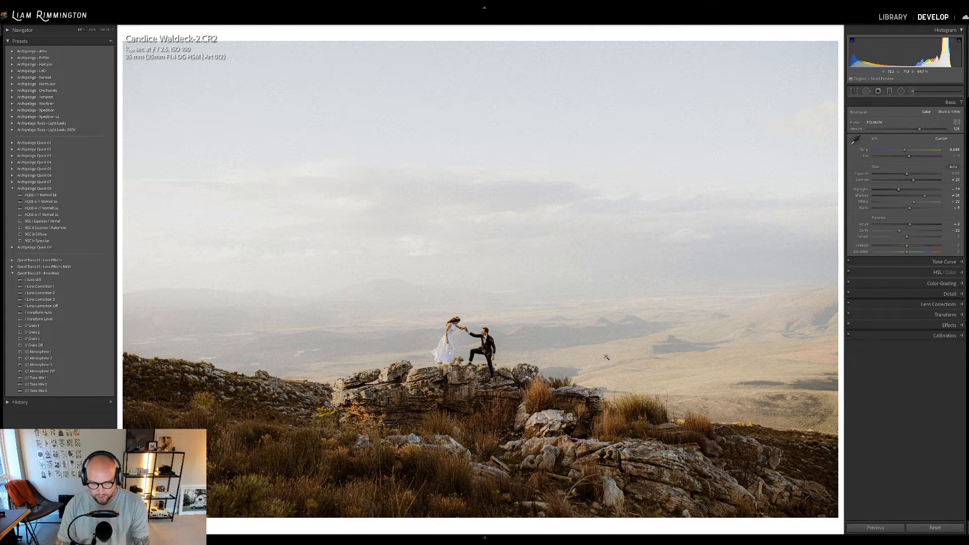
- Compare the mountain photo before and after side by side, examining the couple and rocks up close
key("y")
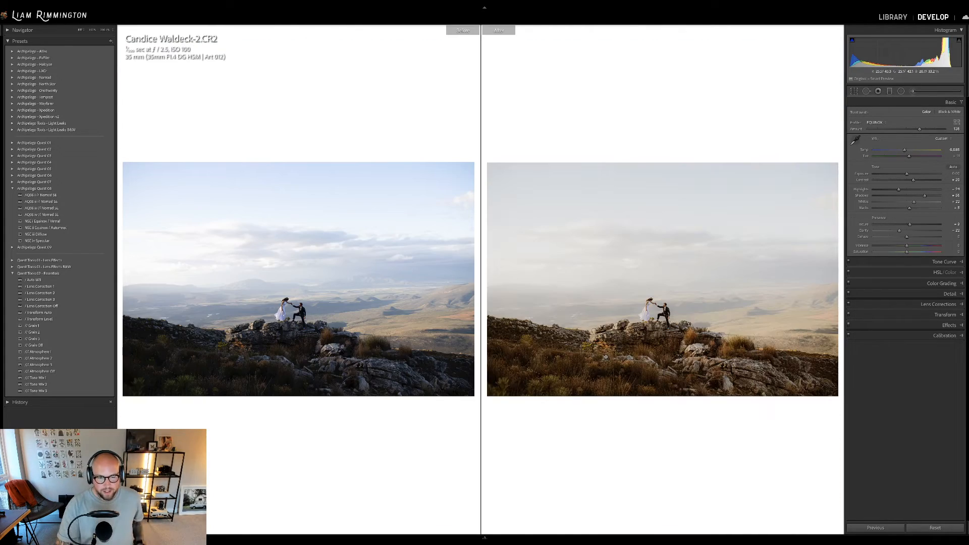
left_click(661, 341)
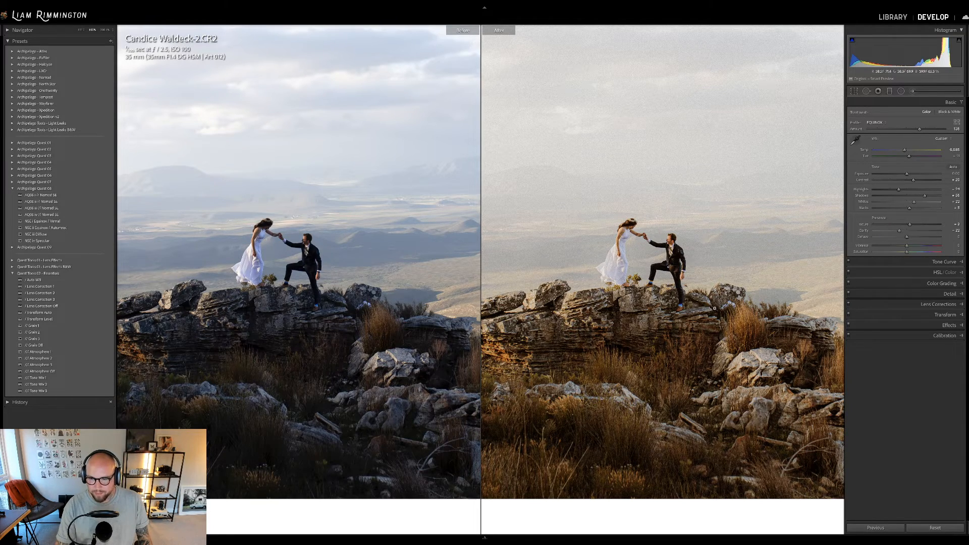
left_click(715, 309)
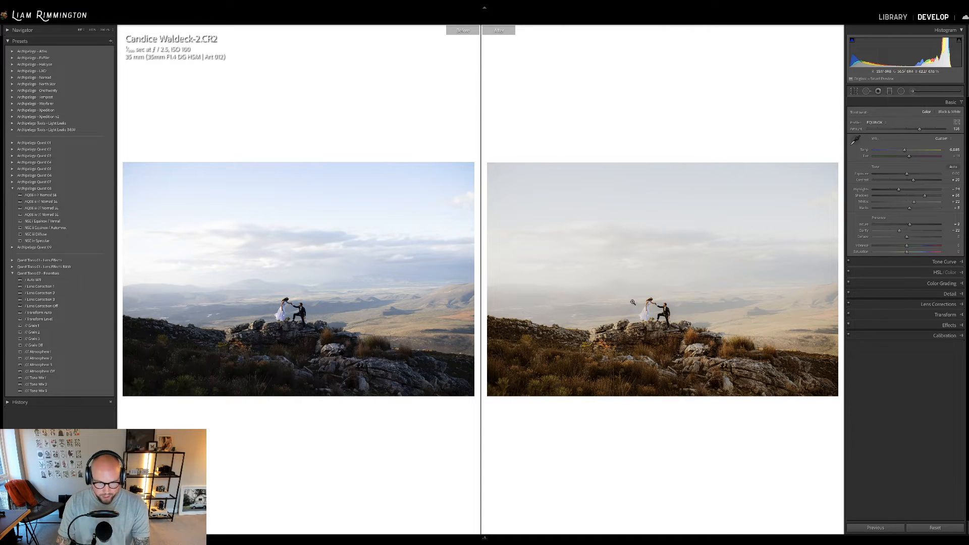
- Open the photo of the man seated on the bench for developing and straighten its crop slightly
key("g")
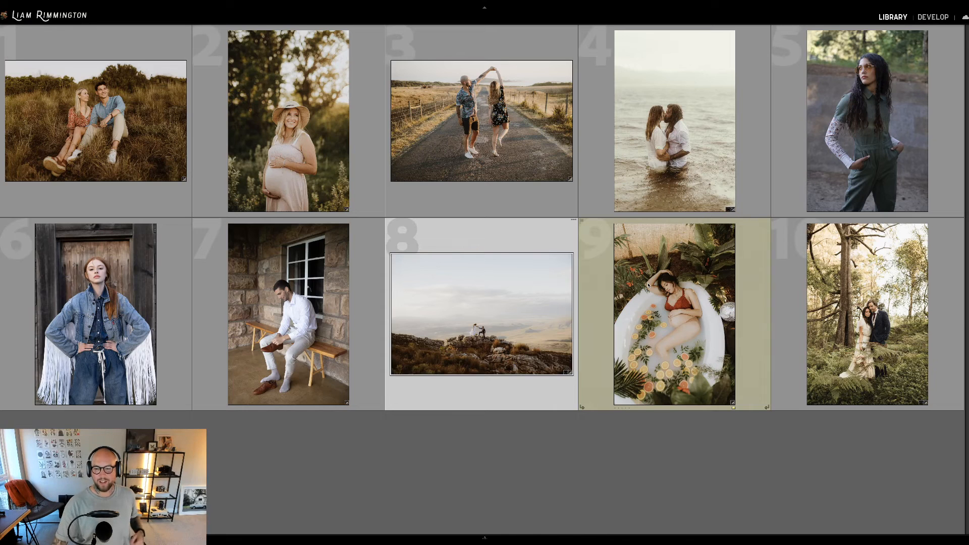
left_click(608, 453)
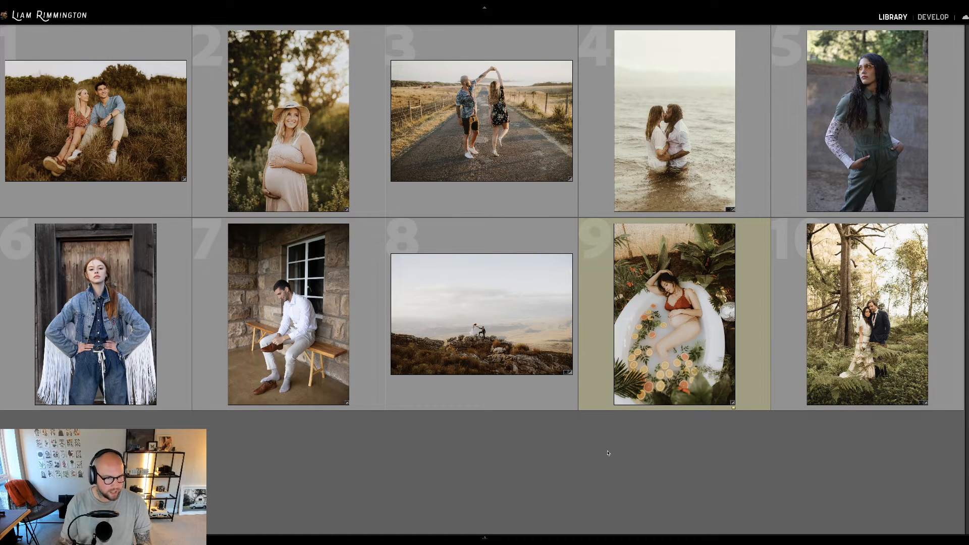
left_click(305, 350)
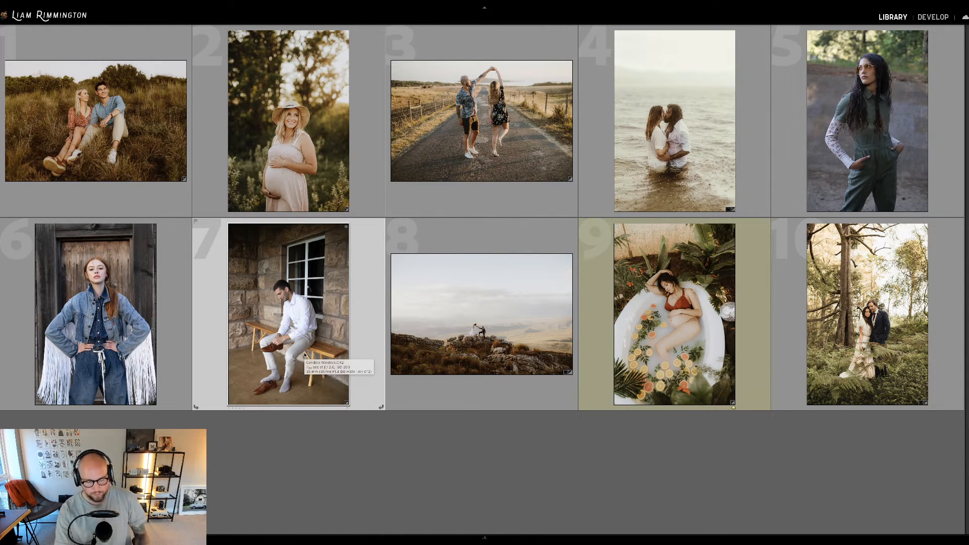
key("d")
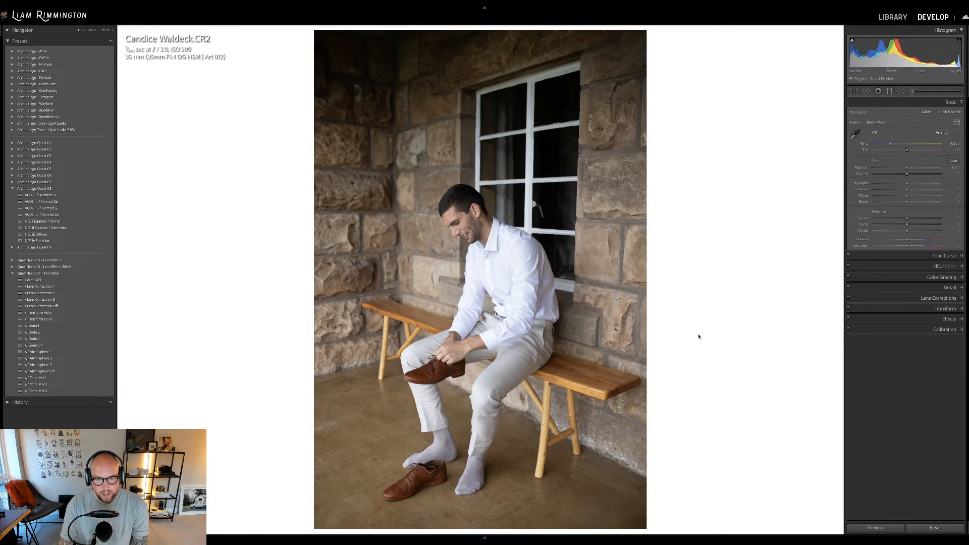
key("r")
left_click_drag(717, 336, 719, 338)
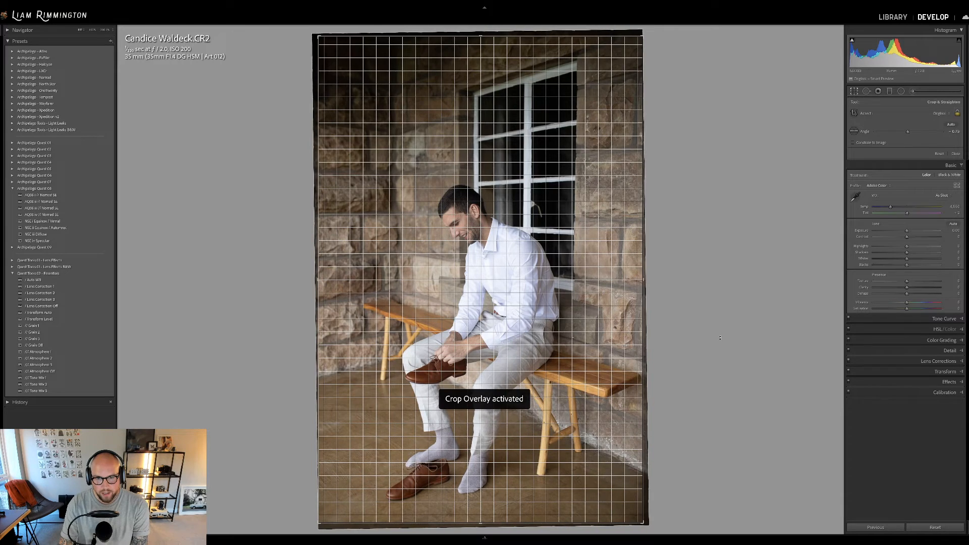
key("r")
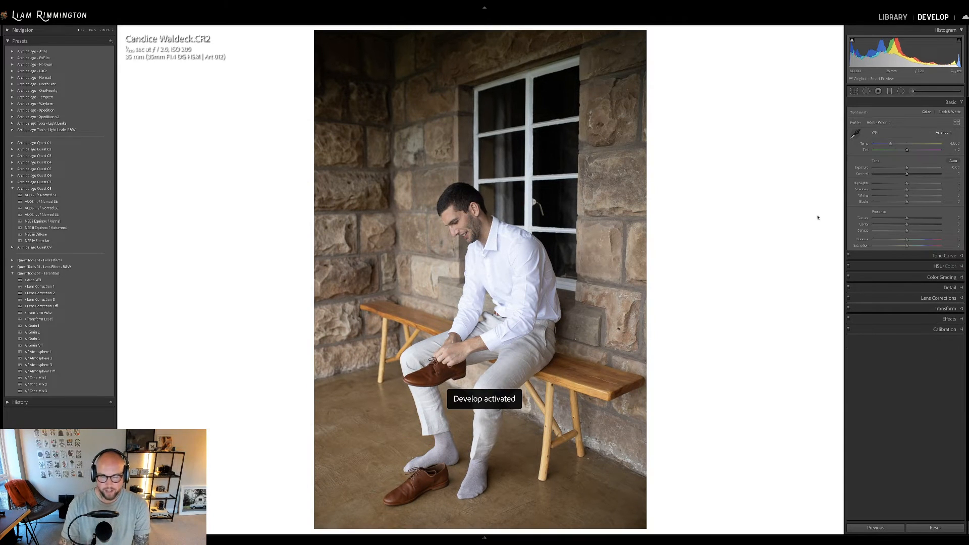
- Brighten the seated man's photo slightly, warm its temperature to about 4,970 K, and apply the AQ08 i Nomad preset
left_click_drag(908, 168, 893, 145)
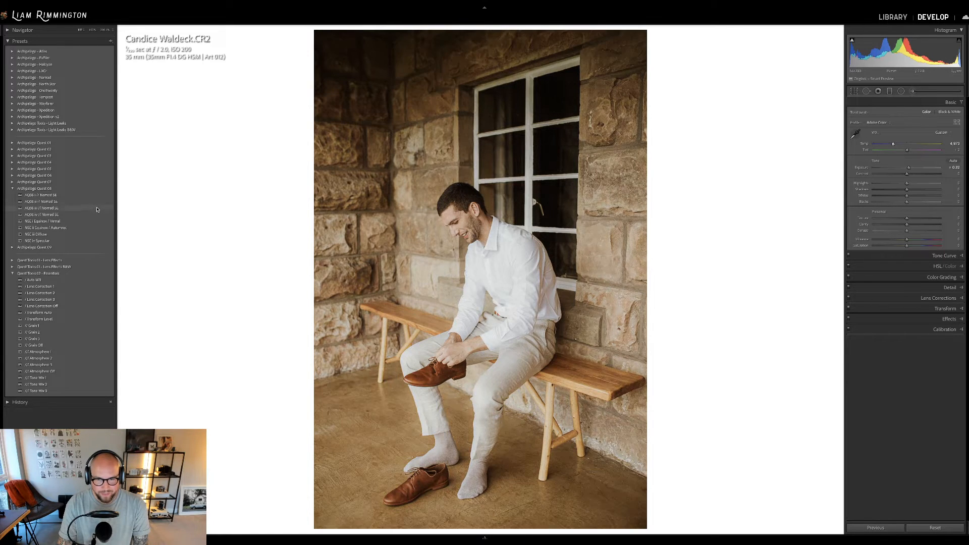
left_click(97, 196)
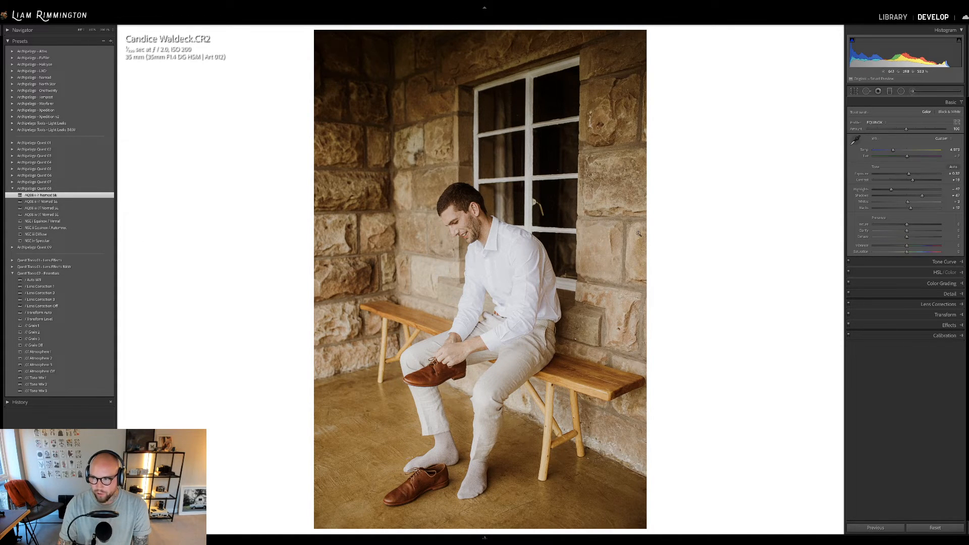
- Compare the full-frame photo of the seated man before and after editing several times
key("backslash")
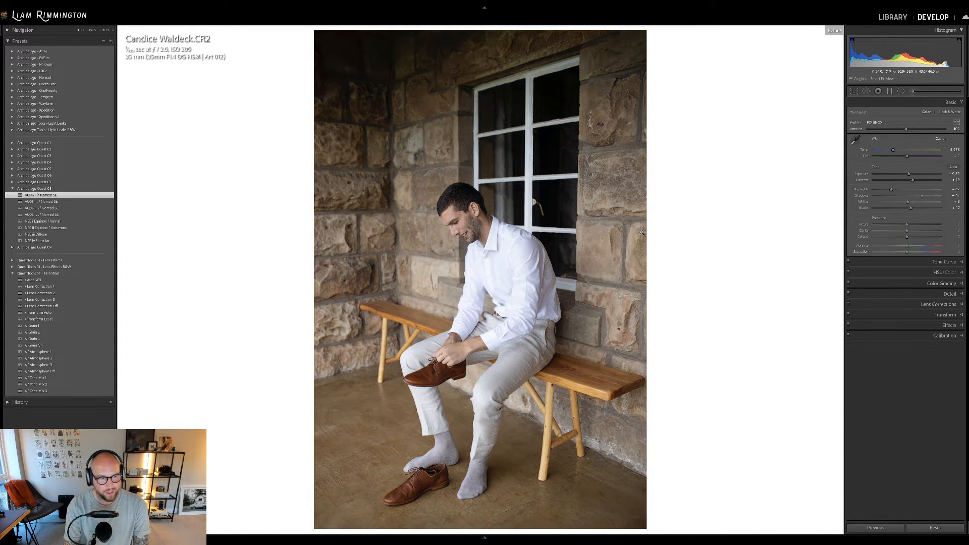
key("backslash")
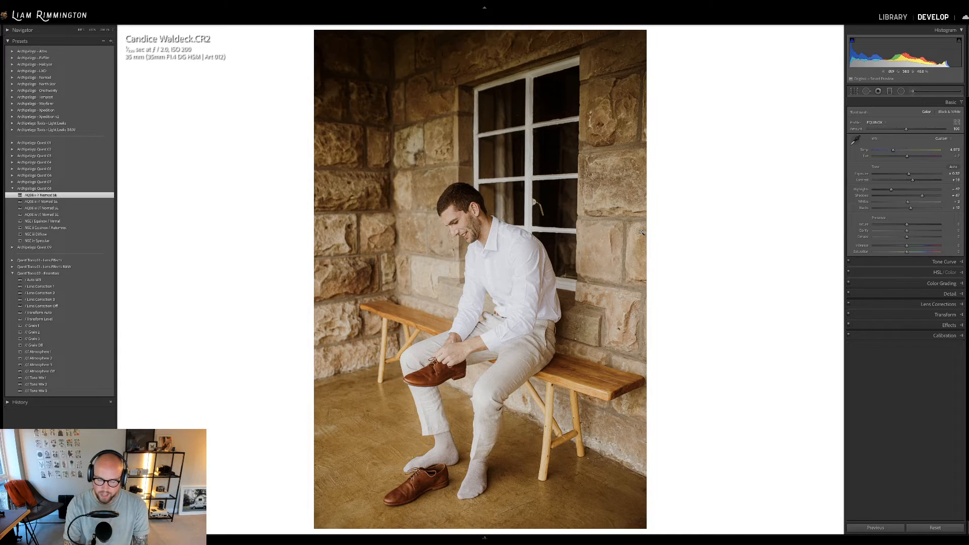
key("backslash")
key("backslash")
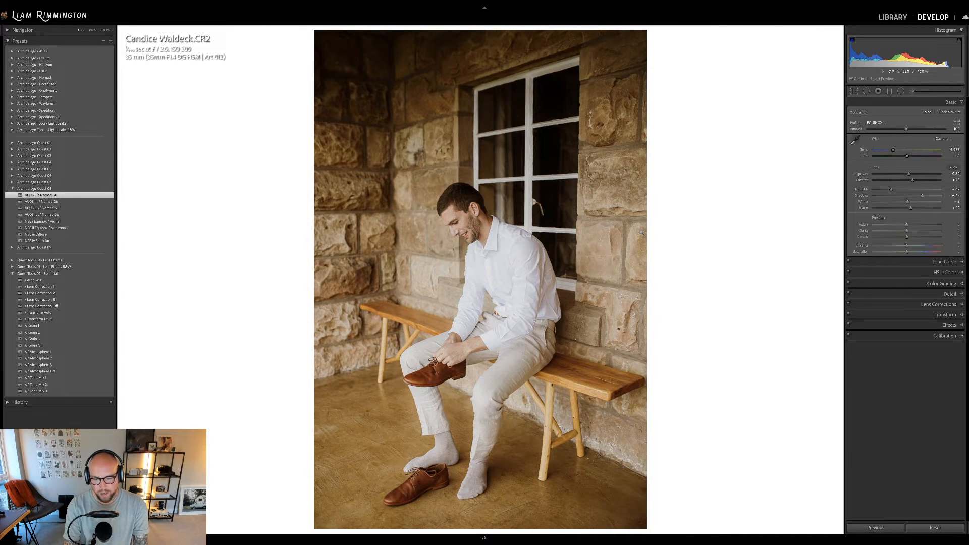
key("backslash")
key("backslash")
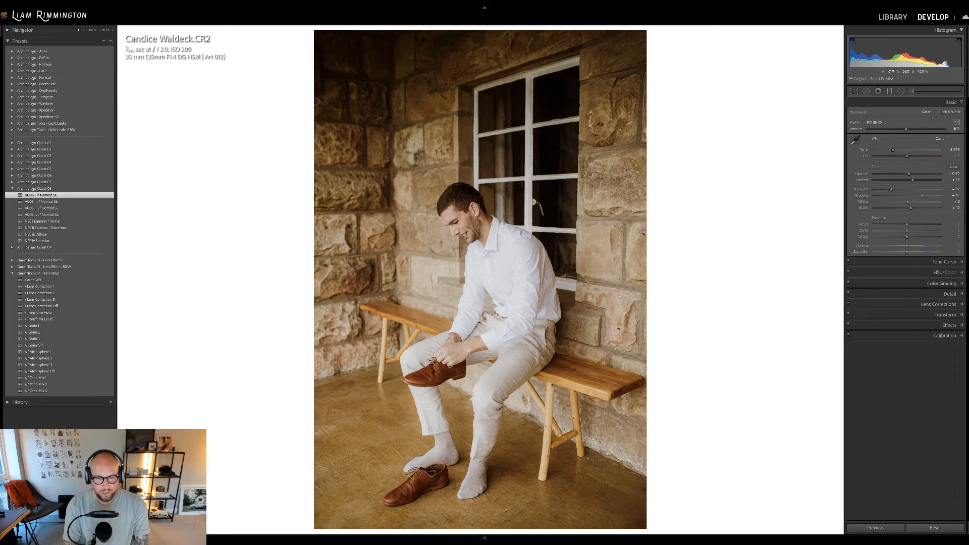
- Compare the seated man's photo before and after side by side, examining the shoes, trousers, shirt and face up close
key("y")
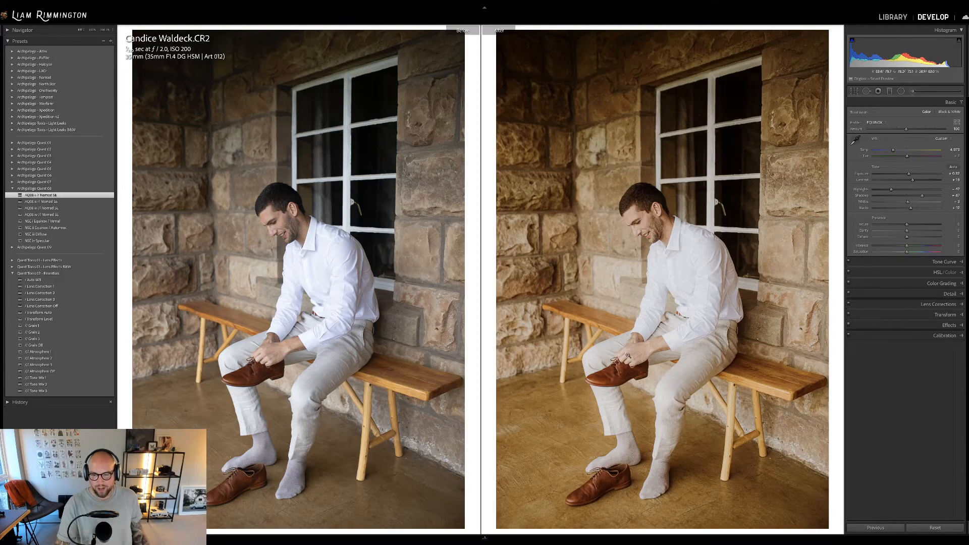
left_click(613, 383)
left_click_drag(614, 385, 669, 302)
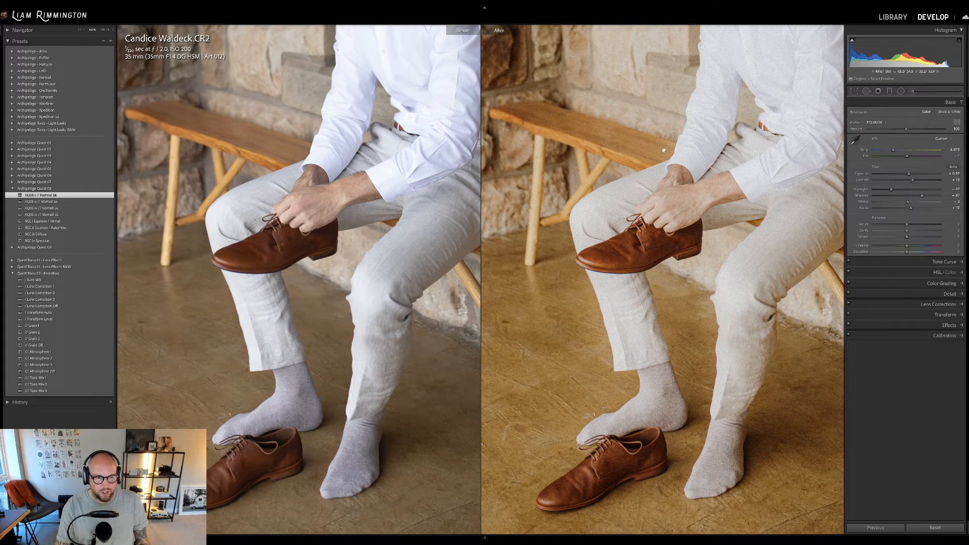
left_click_drag(648, 150, 578, 415)
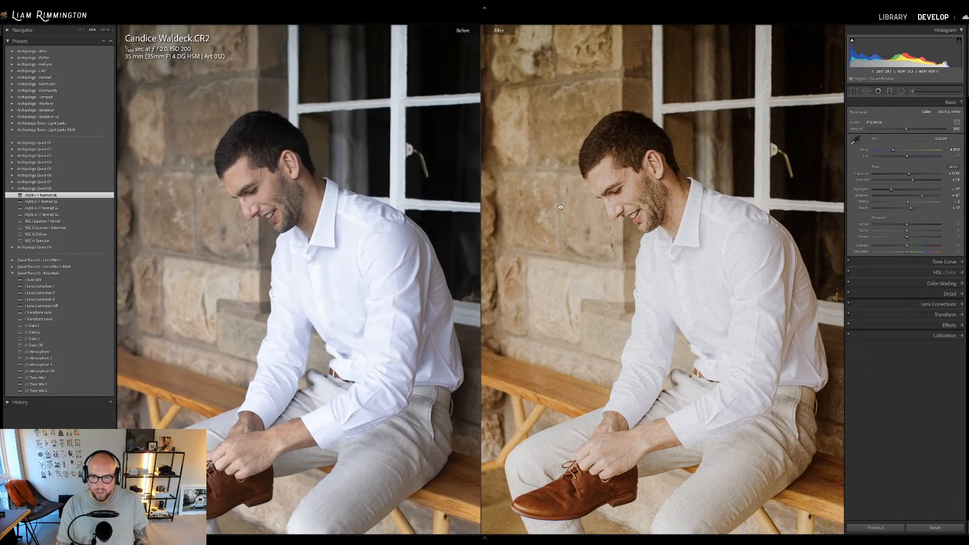
left_click_drag(559, 205, 588, 230)
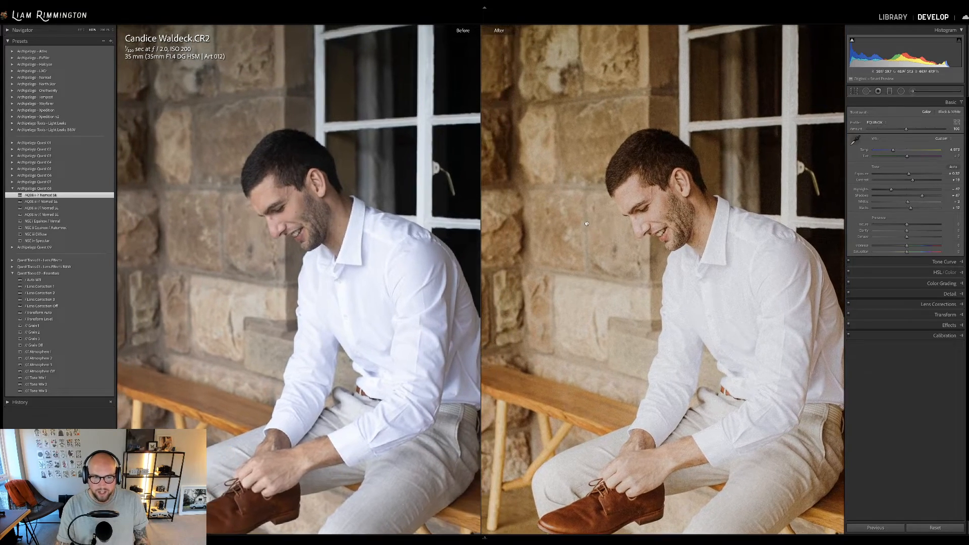
left_click(620, 231)
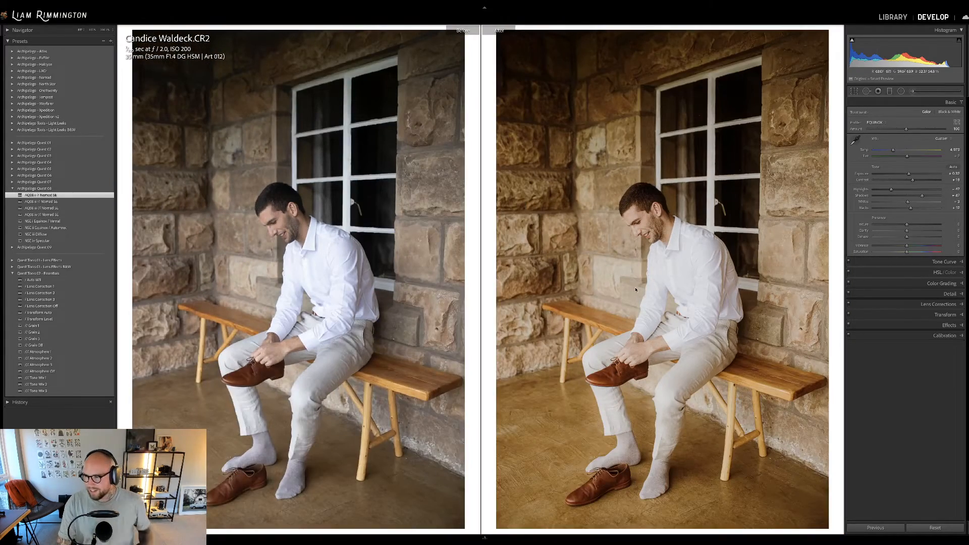
- Open the portrait of the red-haired woman in the fringed denim jacket for developing and straighten its crop slightly
key("g")
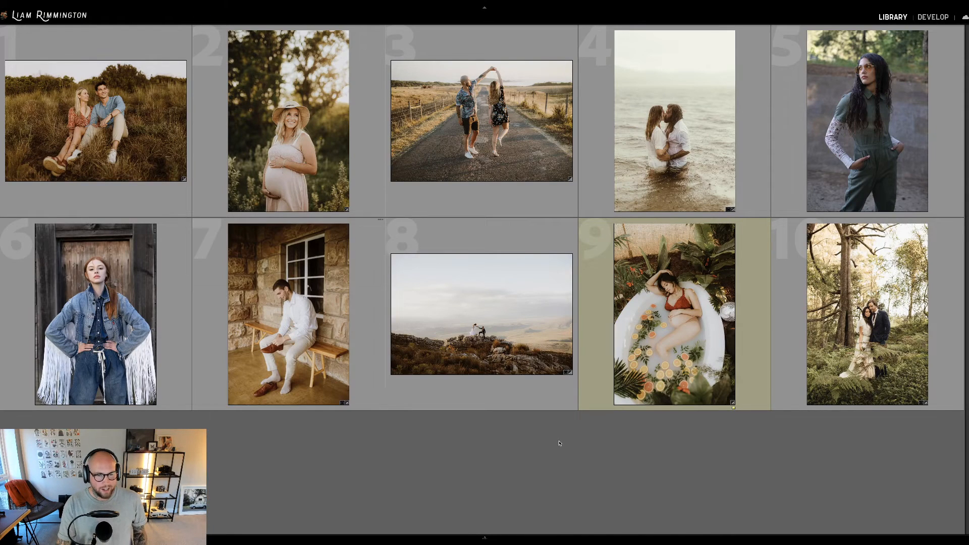
left_click(111, 313)
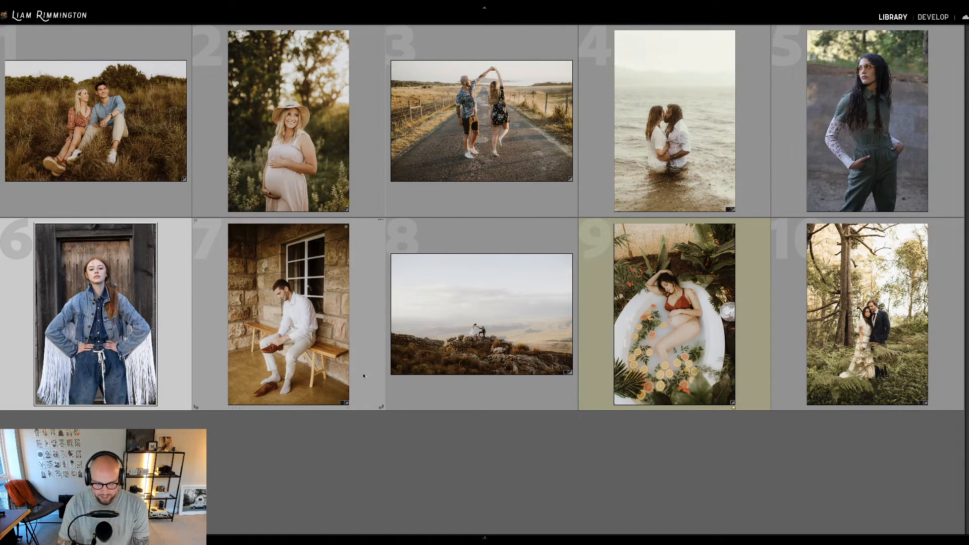
key("d")
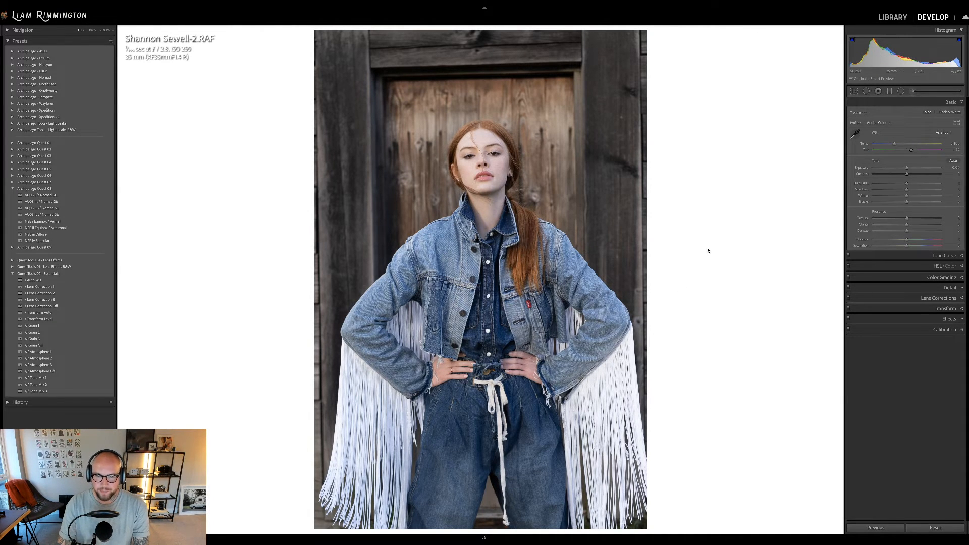
key("r")
left_click(951, 125)
left_click_drag(795, 215, 797, 218)
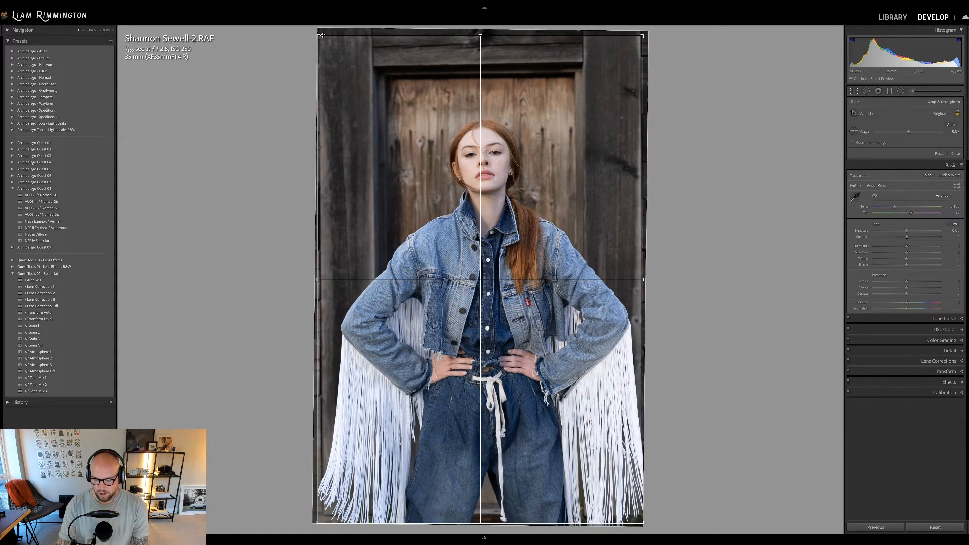
key("d")
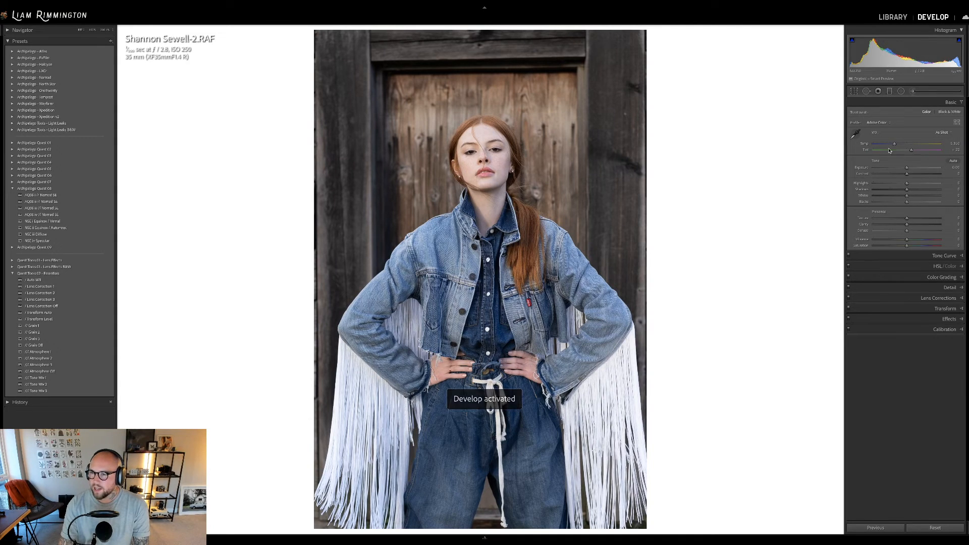
- Warm the denim portrait's temperature slightly and apply the AQ08 ii Nomad and NSE ii Equinox / Autumnal presets
left_click_drag(895, 145, 898, 146)
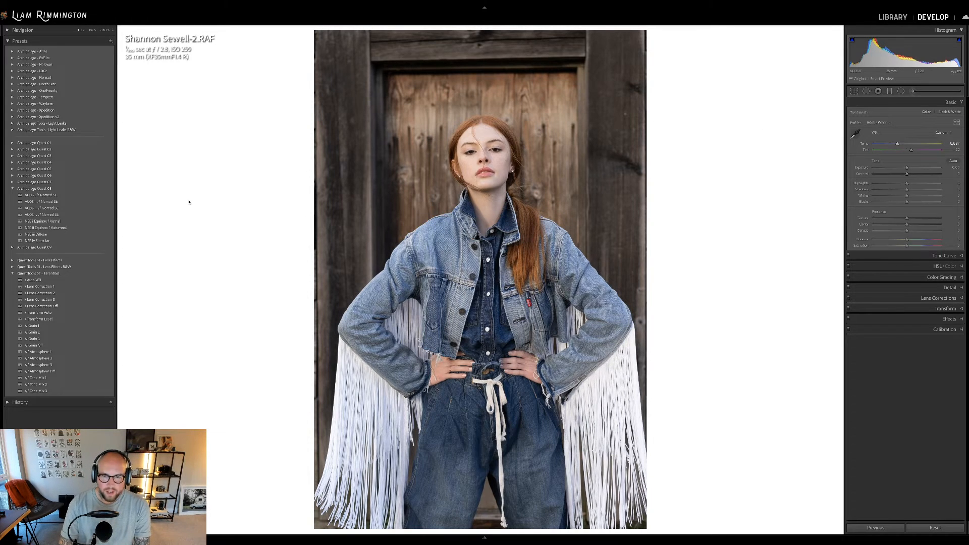
left_click(98, 196)
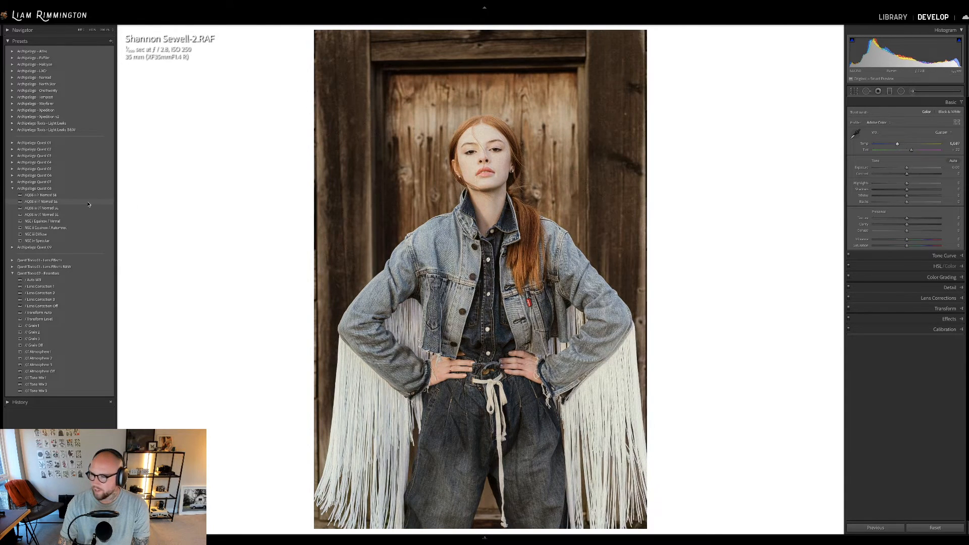
left_click(89, 202)
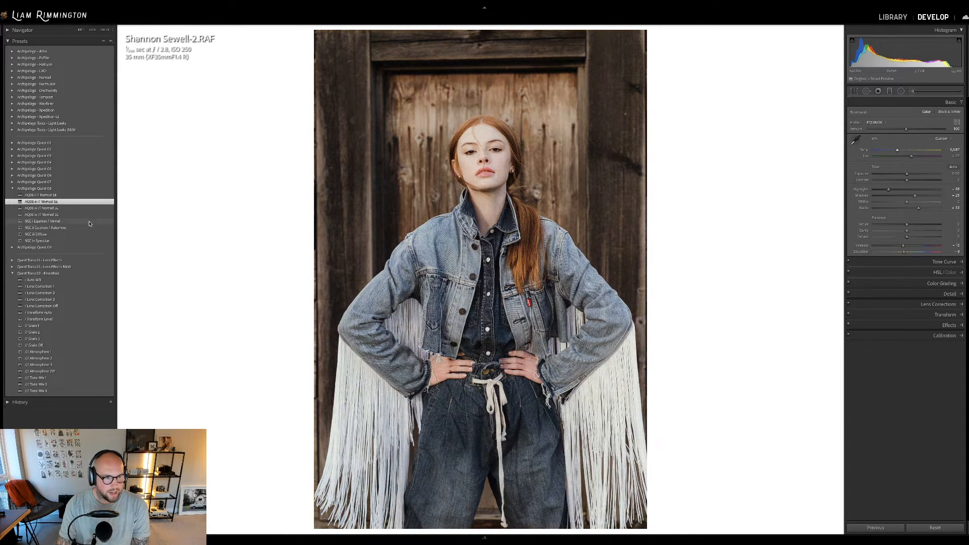
left_click(45, 228)
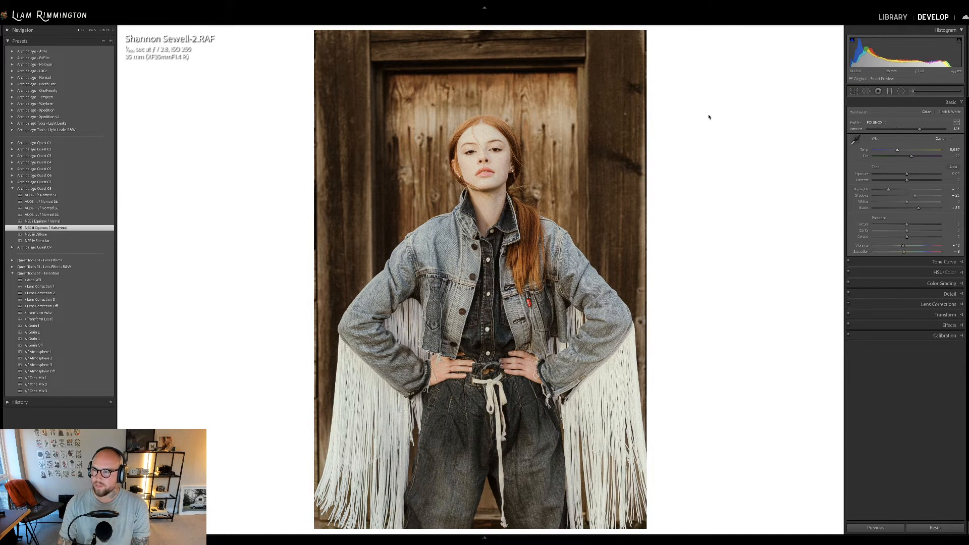
- Lower the denim portrait's exposure slightly and check the woman's face and jacket up close
left_click_drag(899, 57, 894, 56)
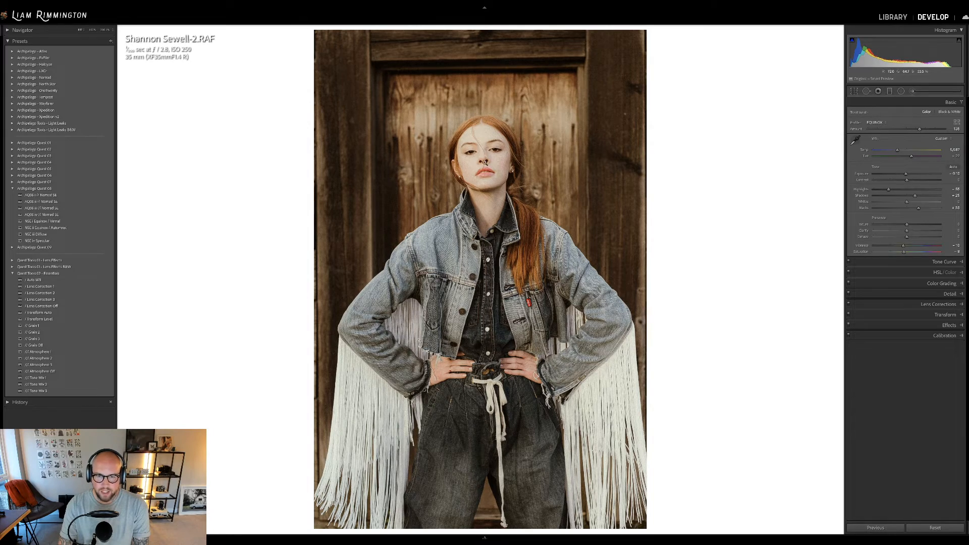
left_click(488, 164)
left_click_drag(550, 253, 545, 176)
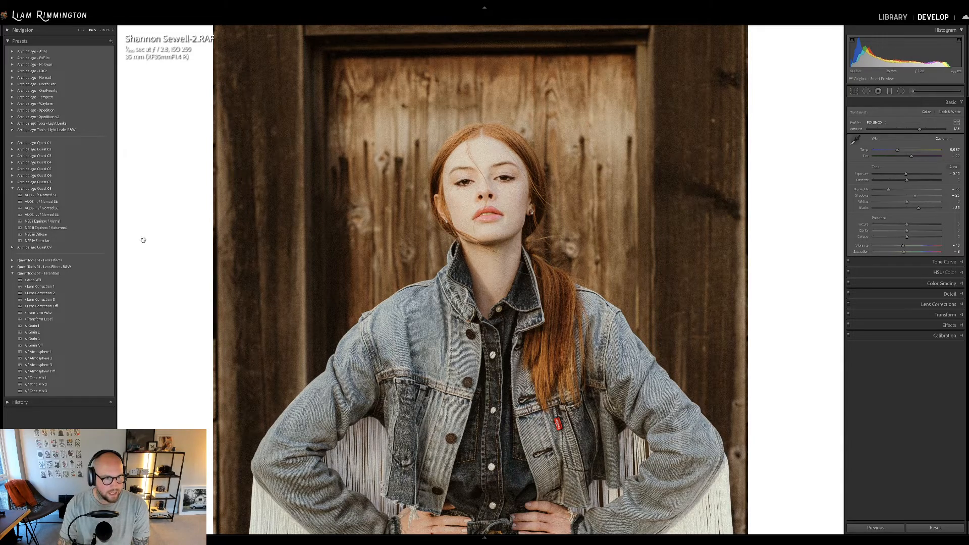
left_click(404, 232)
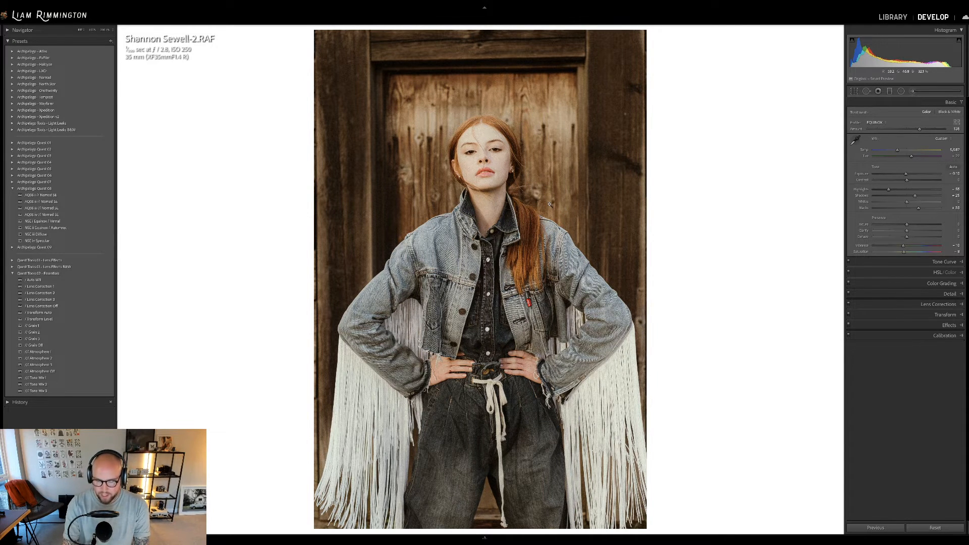
- Compare the denim portrait before and after editing, both full frame and side by side, and return to the photo grid
key("backslash")
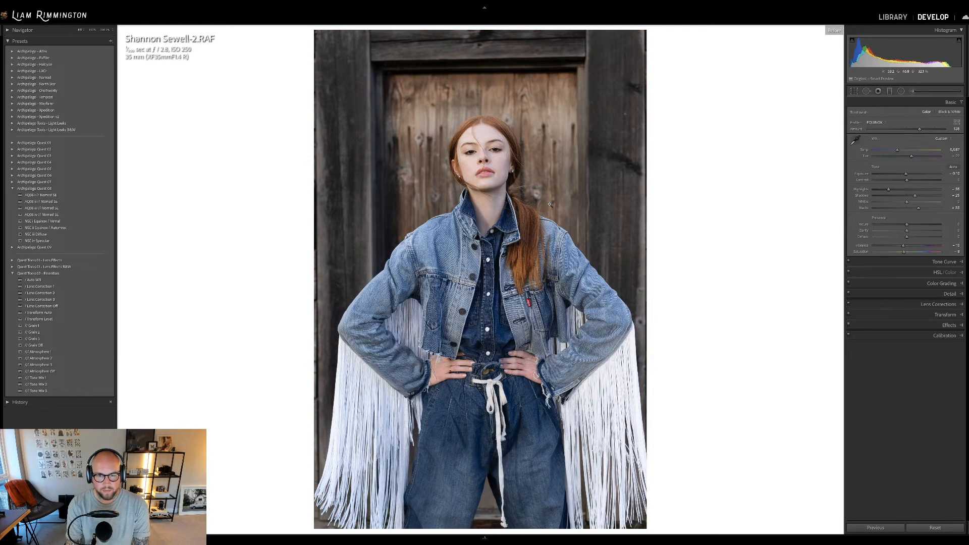
key("backslash")
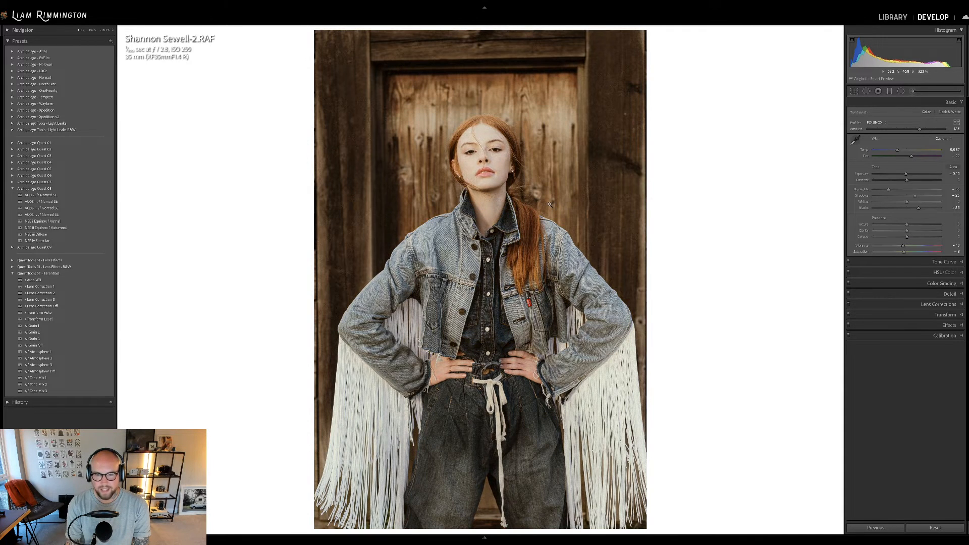
key("backslash")
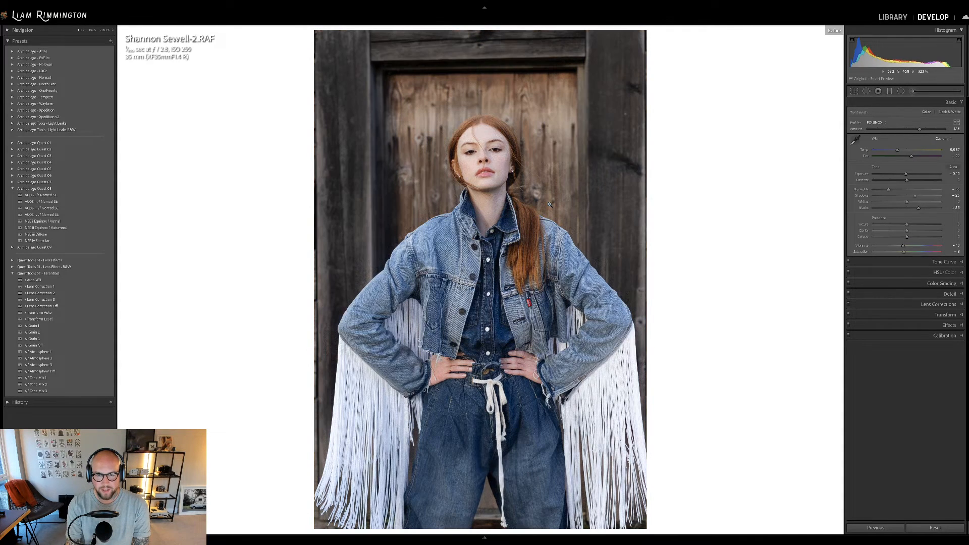
key("backslash")
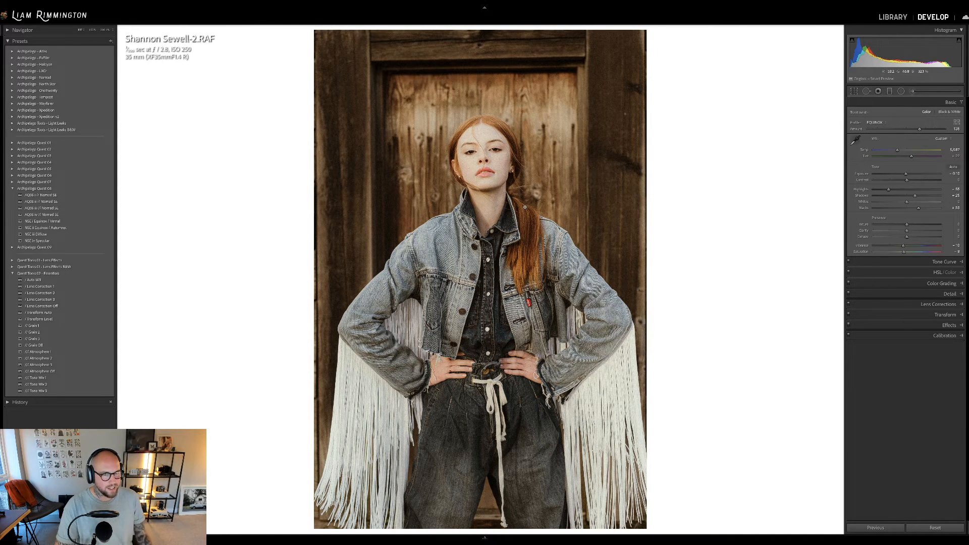
key("y")
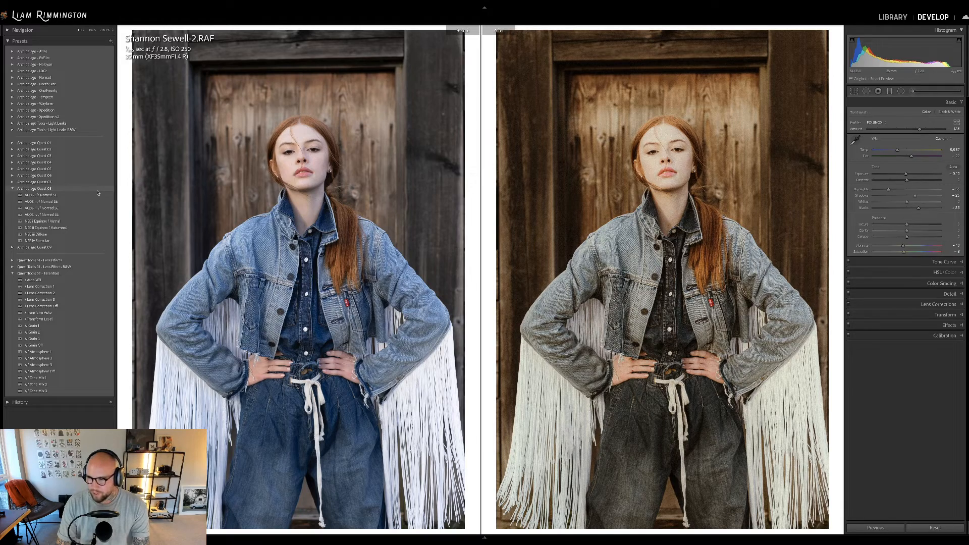
key("g")
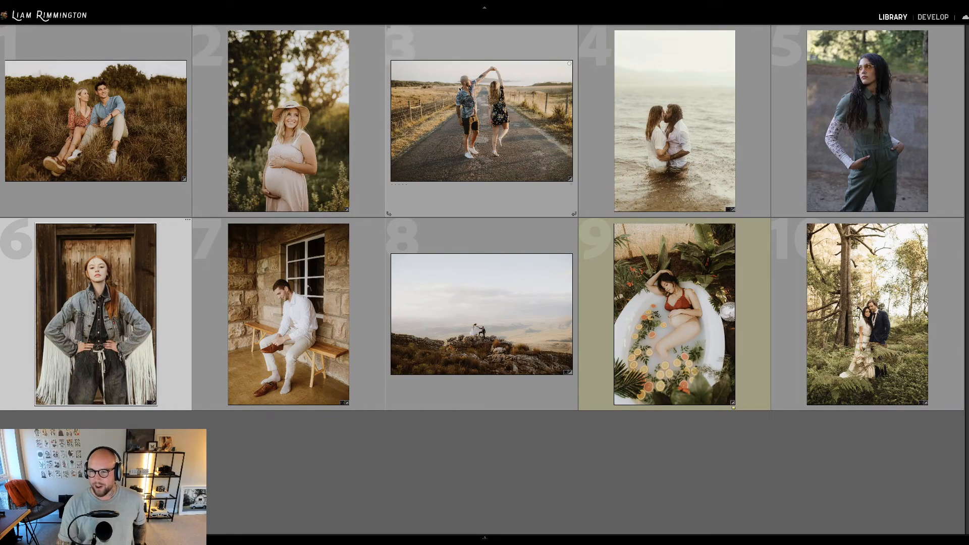
- Open the portrait of the woman in the green jumpsuit for developing, then slightly raise its exposure and warm its temperature
left_click(853, 120)
key("d")
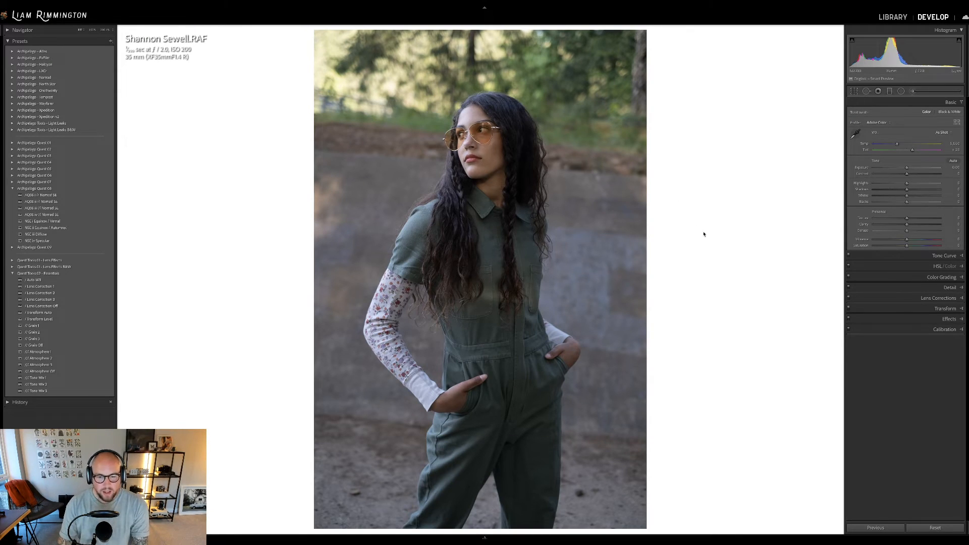
mouse_move(907, 168)
left_mouse_down()
mouse_move(899, 145)
mouse_move(911, 167)
left_mouse_up()
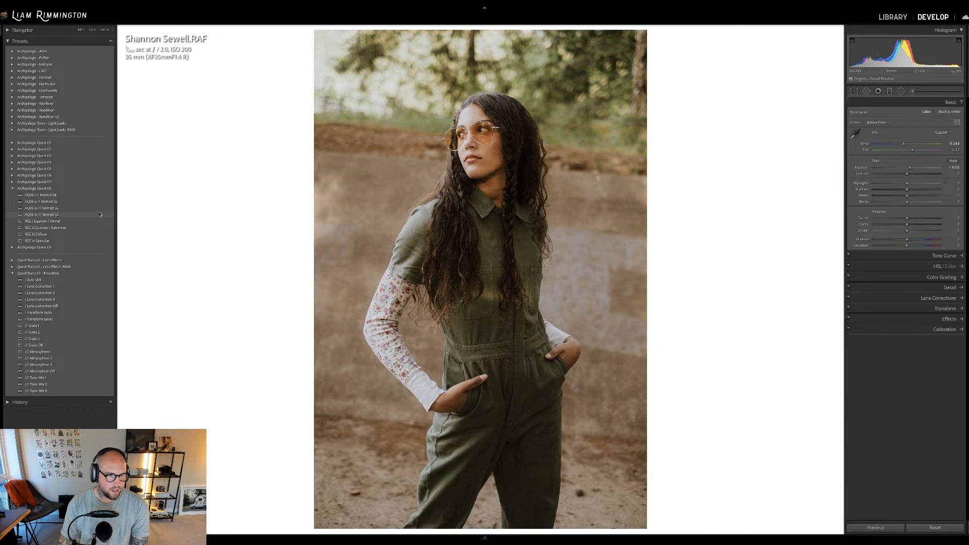
- Apply the AQ08 iv Nomad and NSE iii Diffuse presets to the jumpsuit portrait, with the profile amount at about 70 and slightly more exposure
left_click(99, 215)
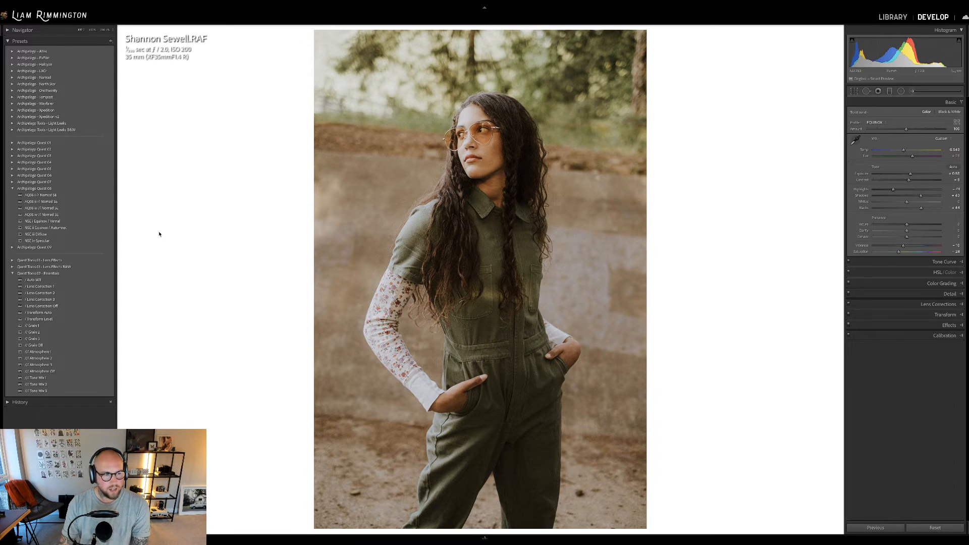
left_click_drag(906, 130, 895, 132)
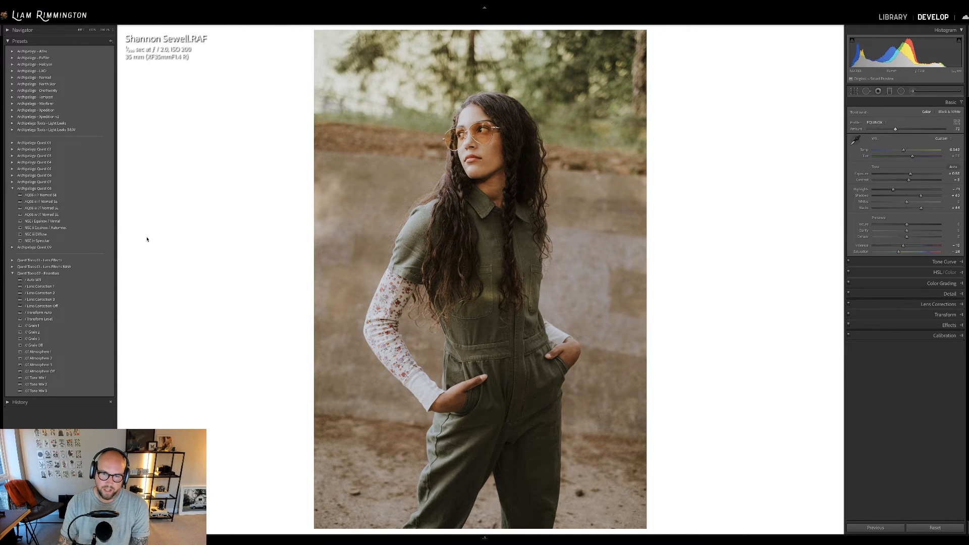
left_click(106, 235)
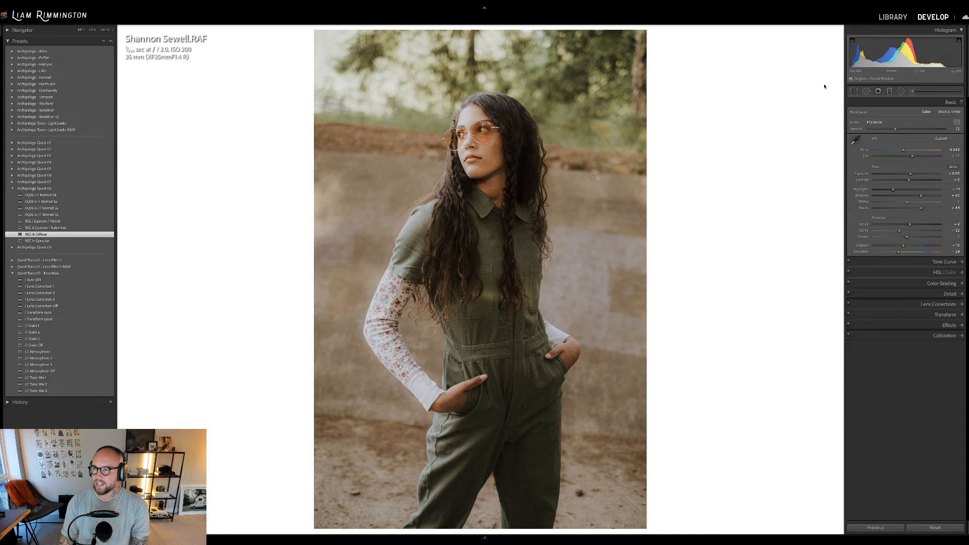
left_click_drag(903, 53, 906, 53)
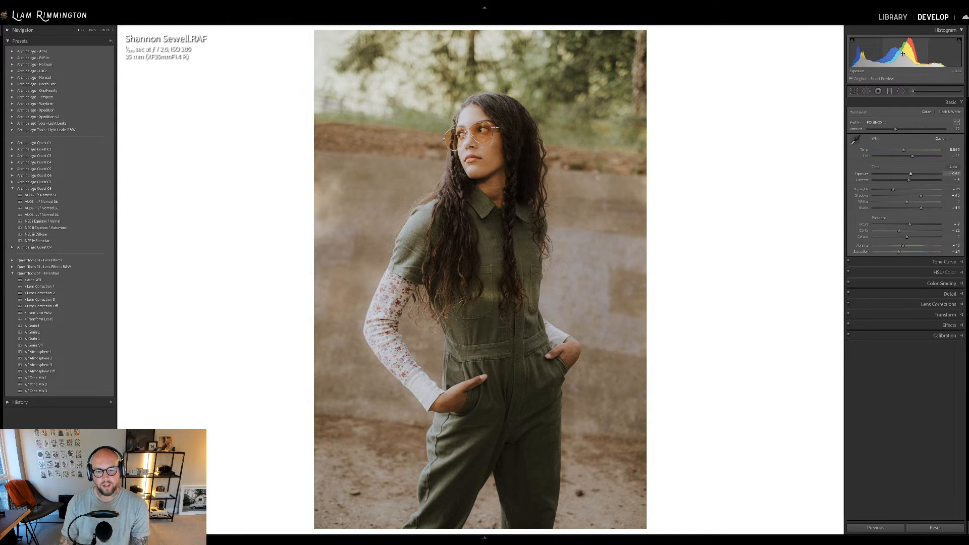
- Compare the jumpsuit portrait before and after editing, full frame and side by side with a close look at the face, and return to the grid
key("backslash")
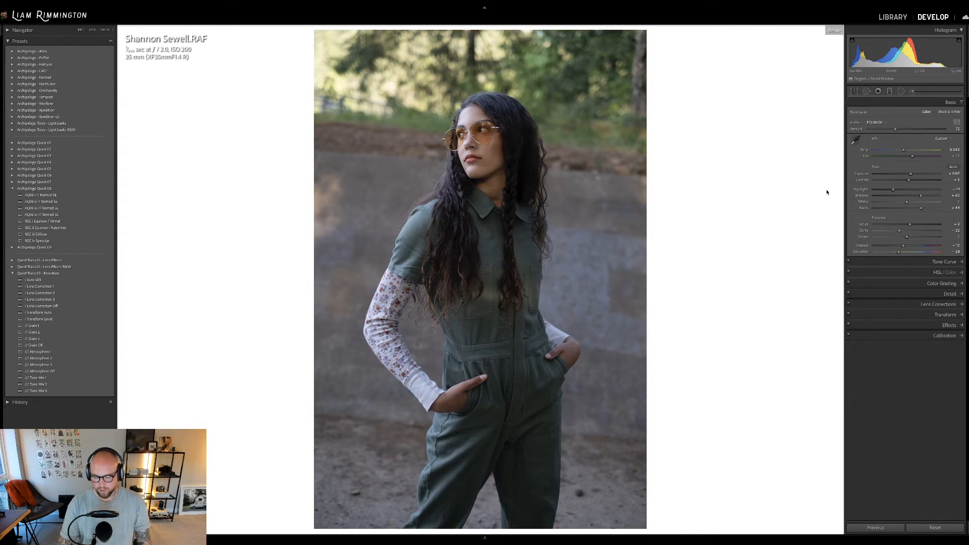
key("backslash")
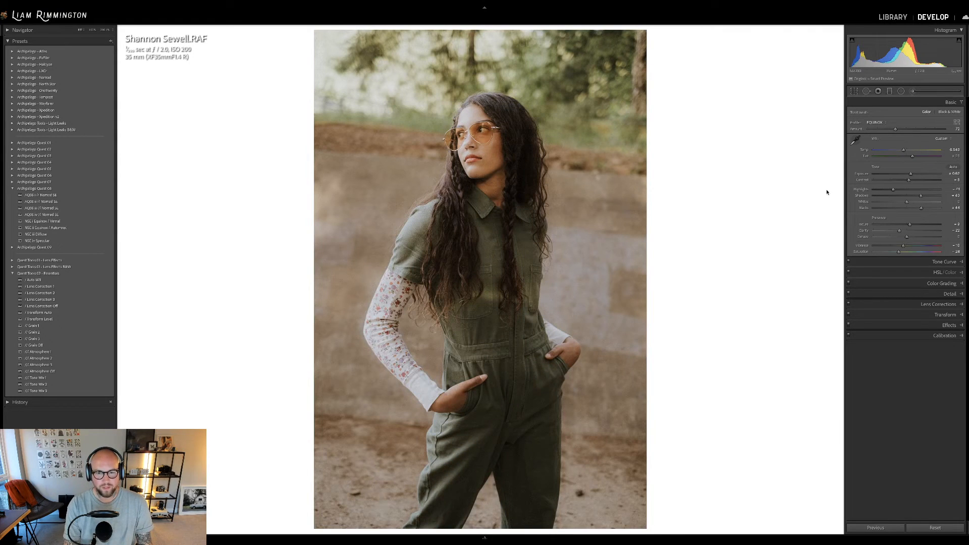
key("backslash")
key("backslash")
key("y")
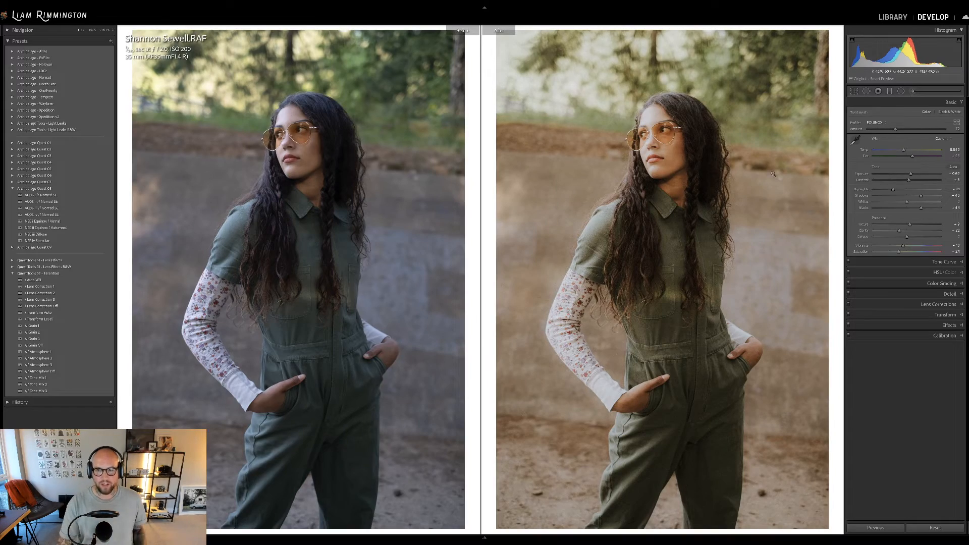
left_click(671, 131)
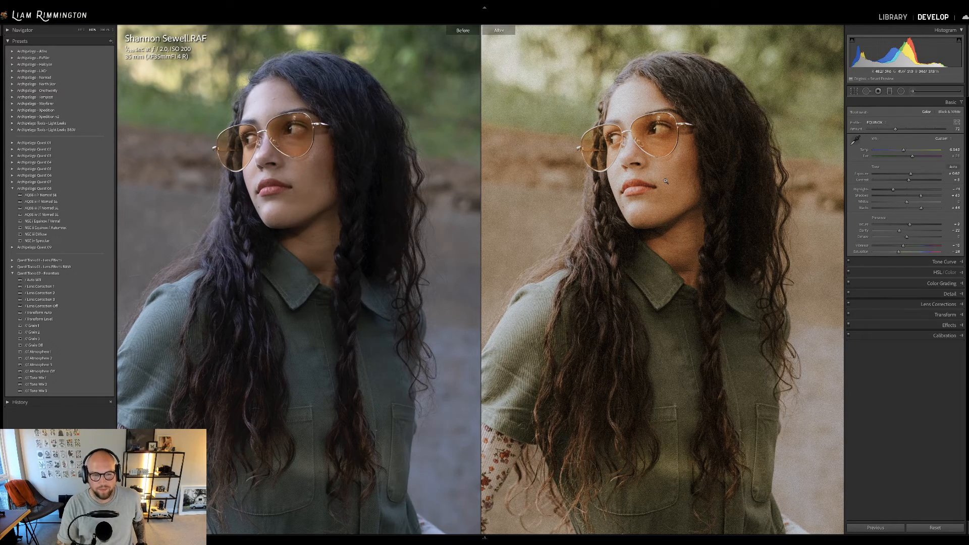
left_click(665, 181)
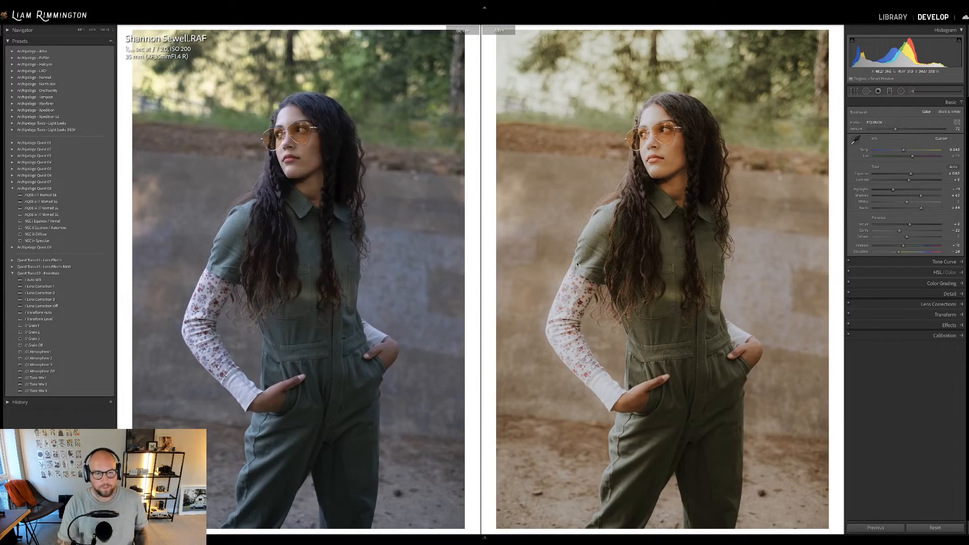
key("g")
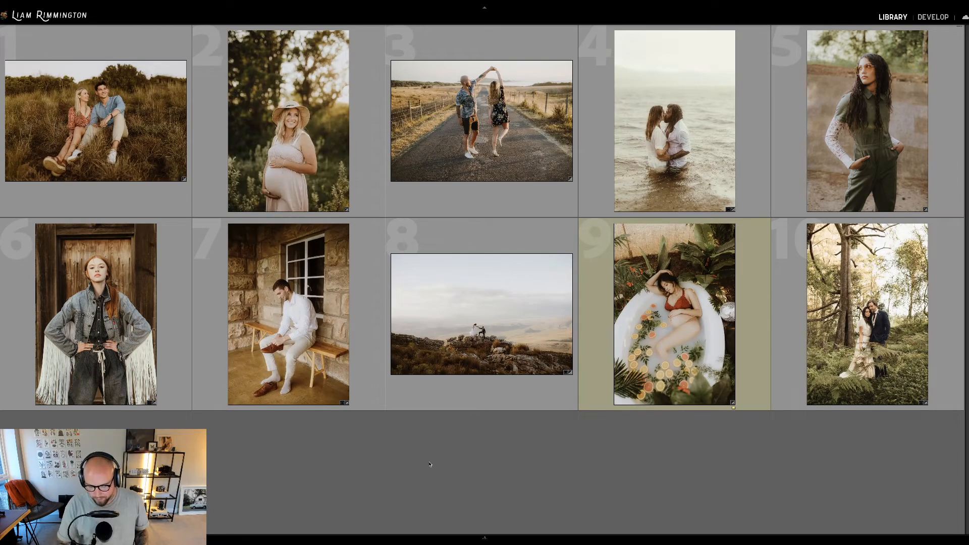
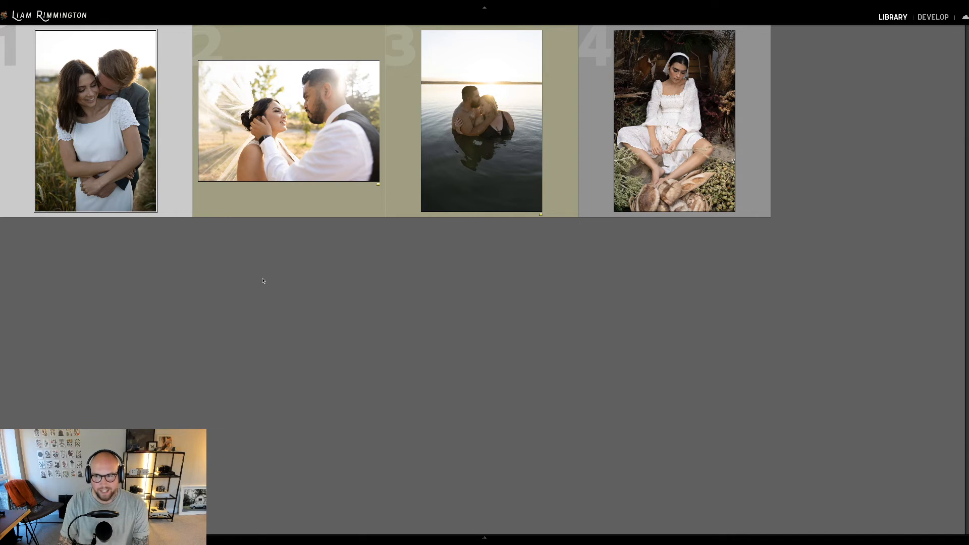
- Open the wheat-field couple photo for developing with the Archipelago Quest 09 presets listed, and slightly raise its exposure and temperature
key("d")
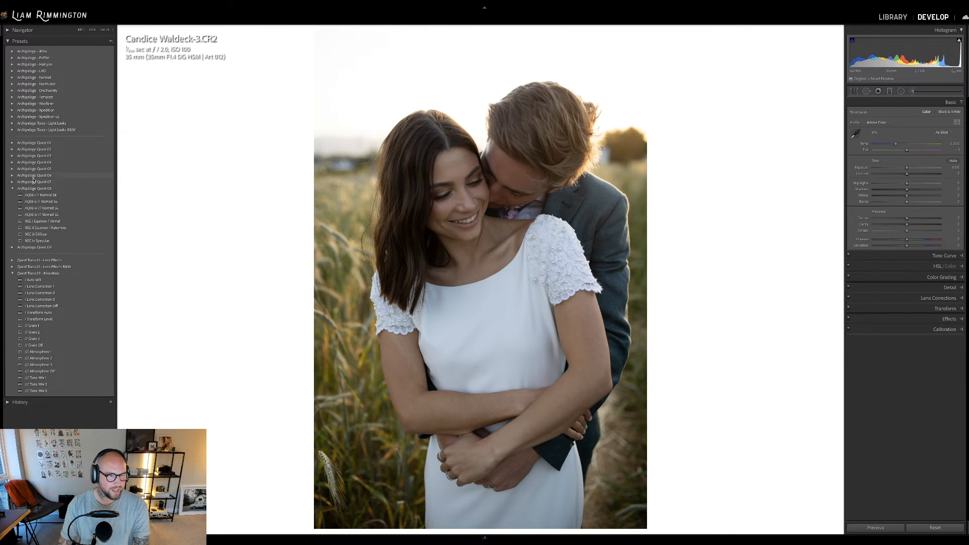
left_click(12, 189)
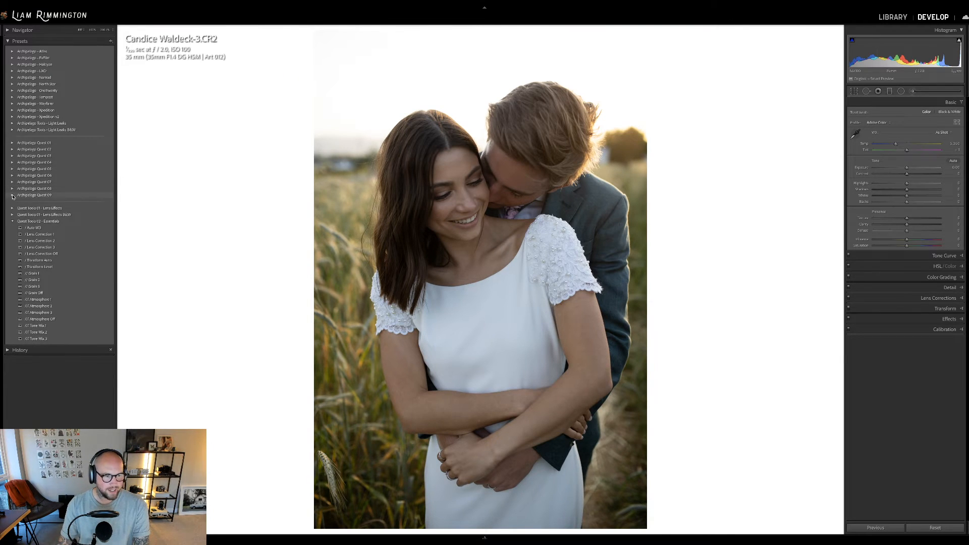
left_click(12, 195)
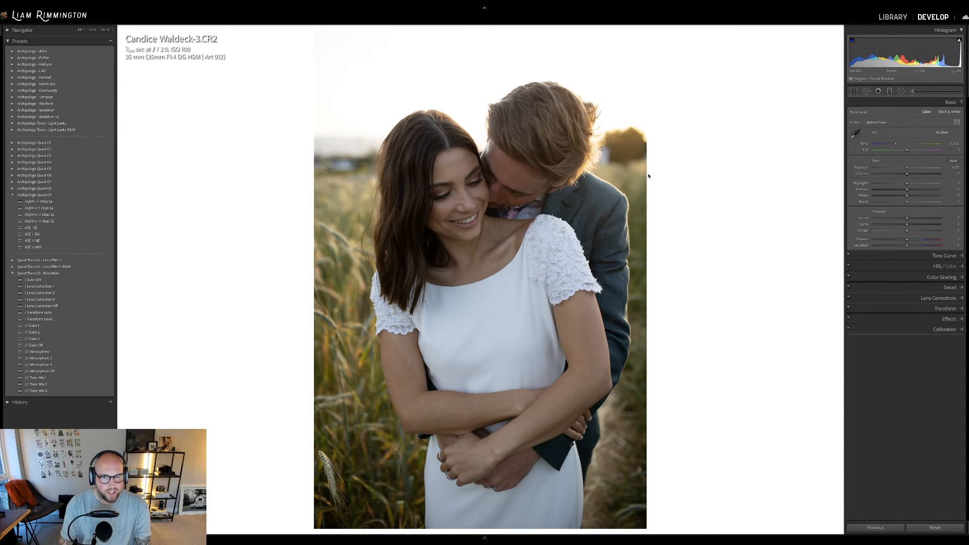
left_click_drag(907, 168, 900, 145)
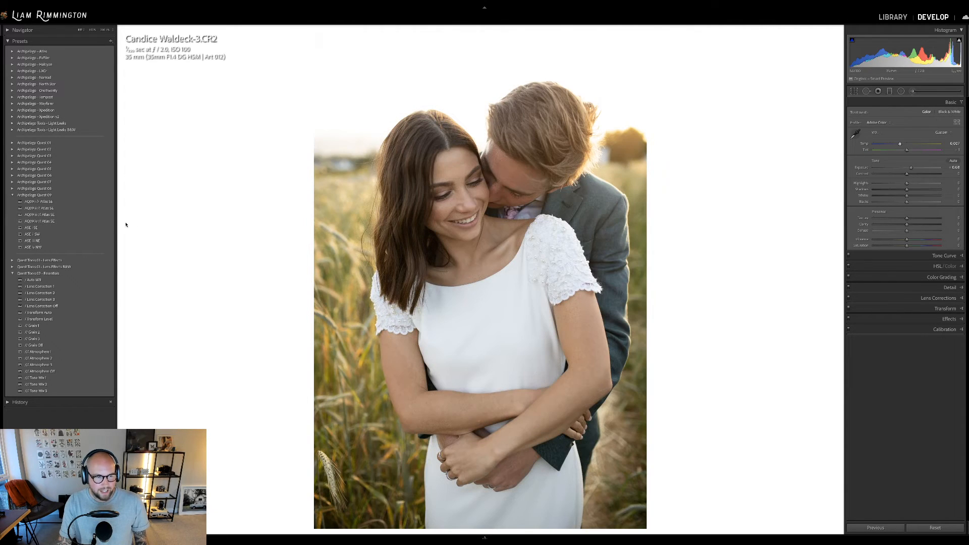
- Try the AQ09 i Atlas color and AQ09 iv Atlas black-and-white presets on the wheat-field couple, testing different profile amounts
left_click(38, 201)
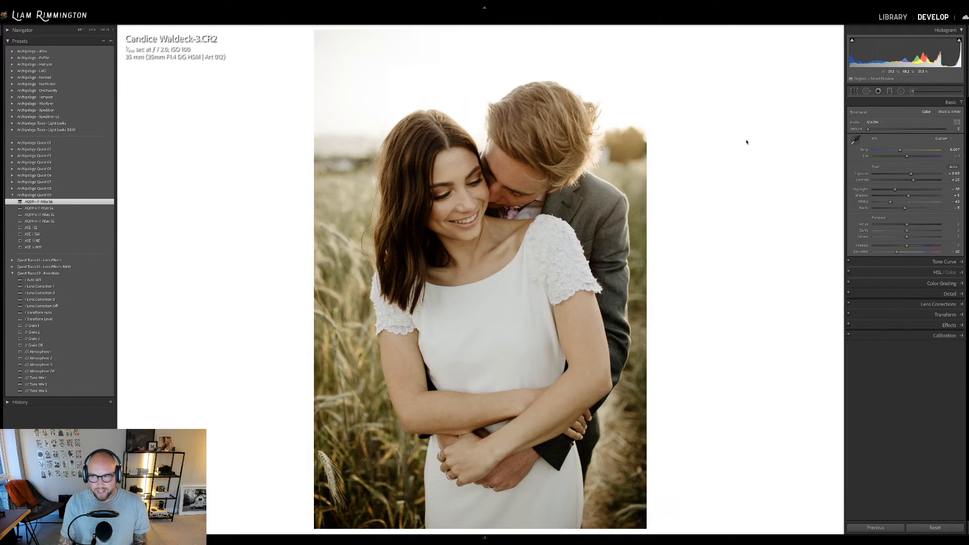
left_click_drag(869, 129, 963, 134)
mouse_move(868, 129)
left_mouse_down()
mouse_move(952, 135)
mouse_move(862, 138)
left_mouse_up()
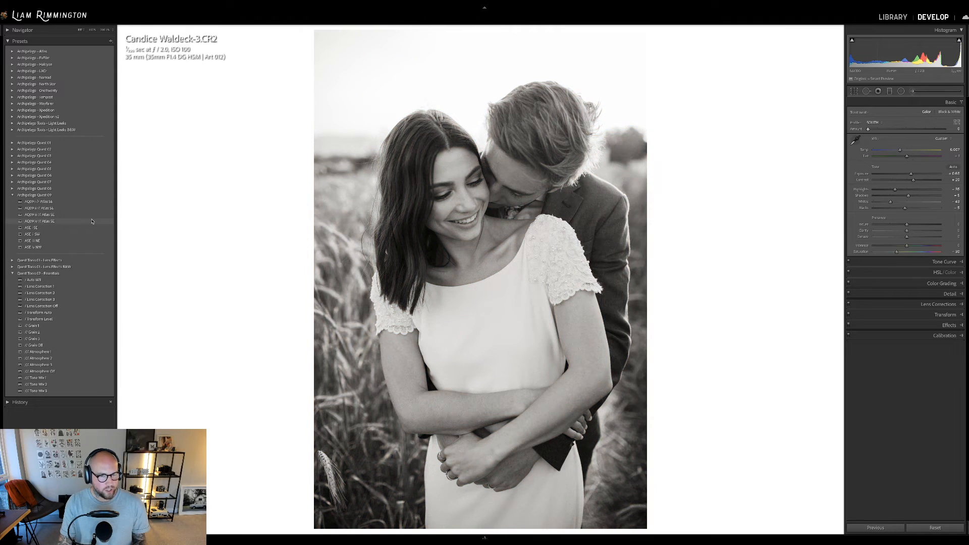
left_click(39, 221)
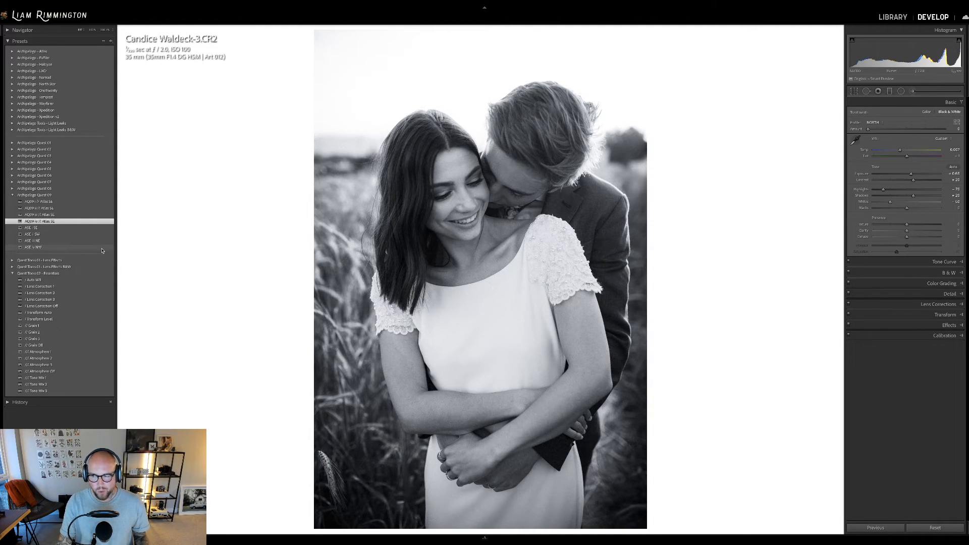
mouse_move(869, 129)
left_mouse_down()
mouse_move(964, 141)
mouse_move(865, 138)
left_mouse_up()
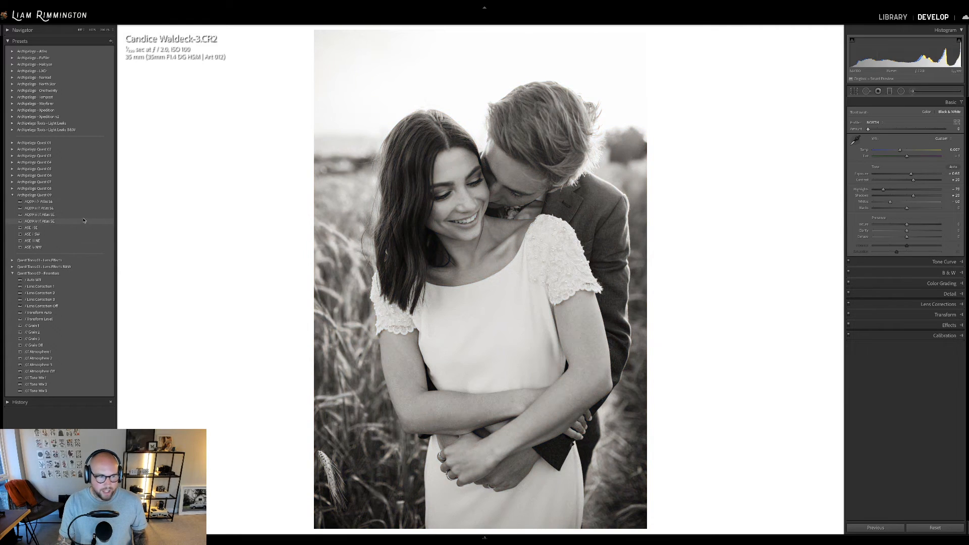
- Apply the AQ09 i Atlas color preset to the wheat-field couple photo and add the first ASE preset
left_click(81, 202)
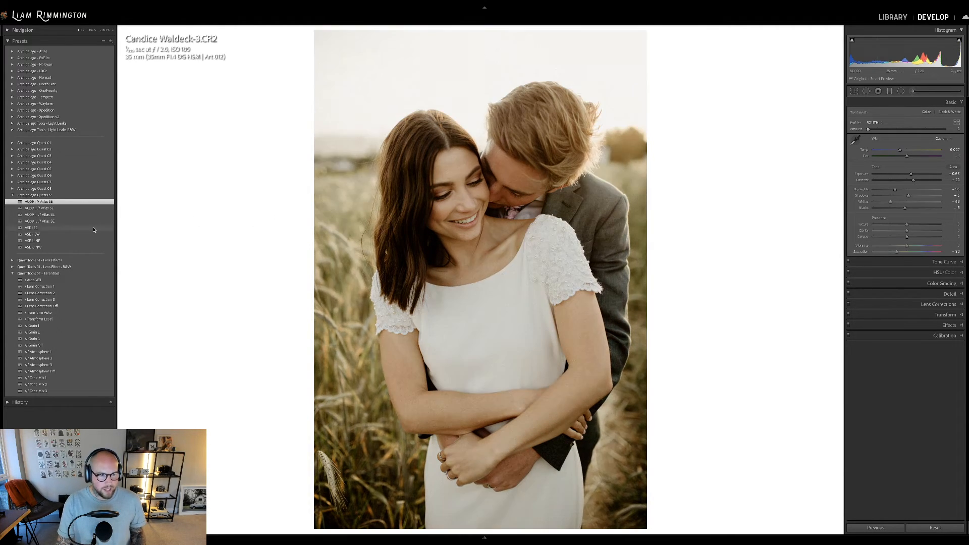
left_click(94, 229)
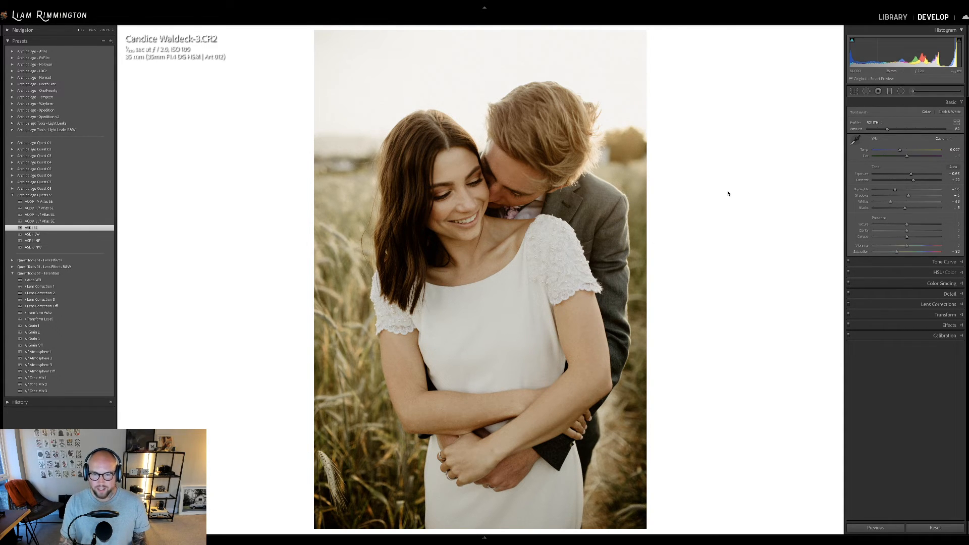
- Compare the wheat-field couple photo before and after editing, both full frame and side by side
key("backslash")
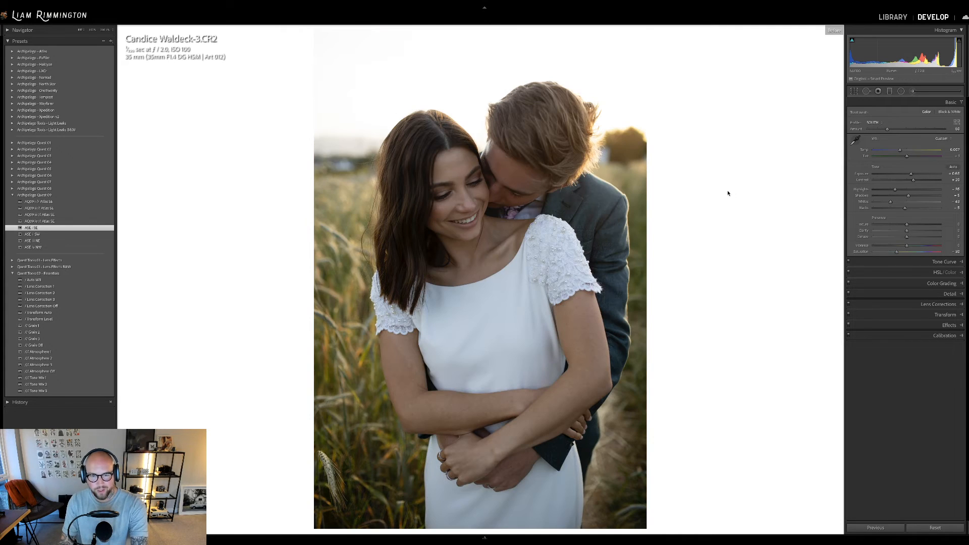
key("backslash")
key("backslash")
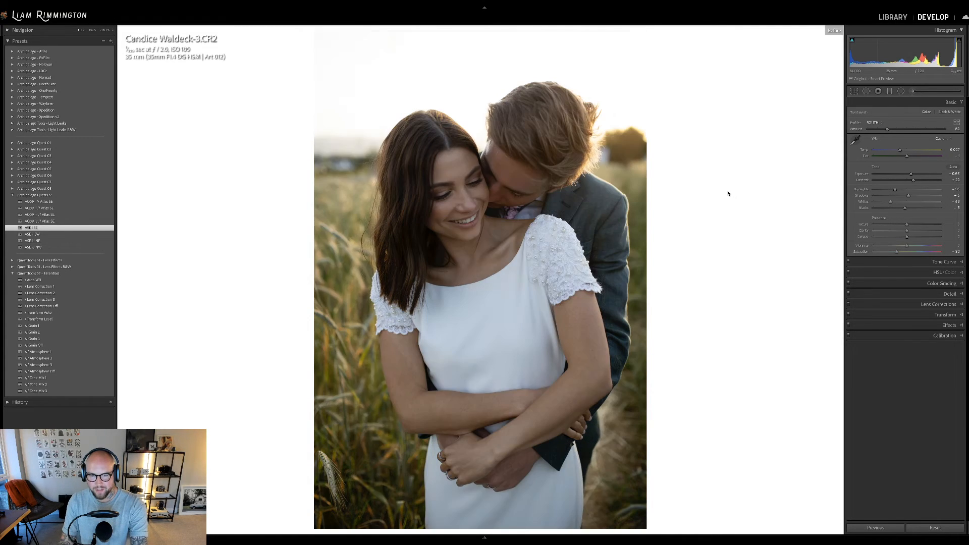
key("backslash")
key("y")
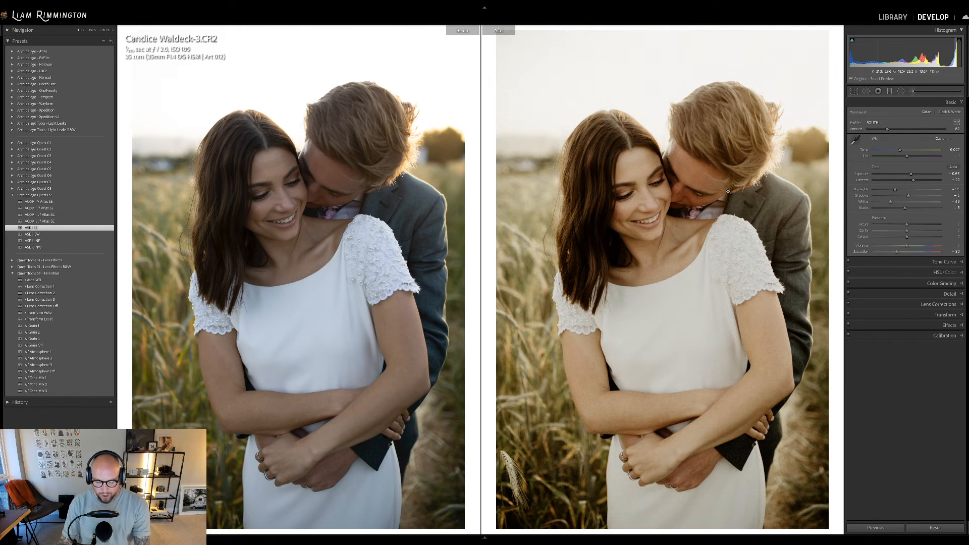
key("y")
- Apply the AQ09 ii Atlas preset to the backlit bride and groom photo, lowering exposure slightly and raising the profile amount to about 80
key("Right")
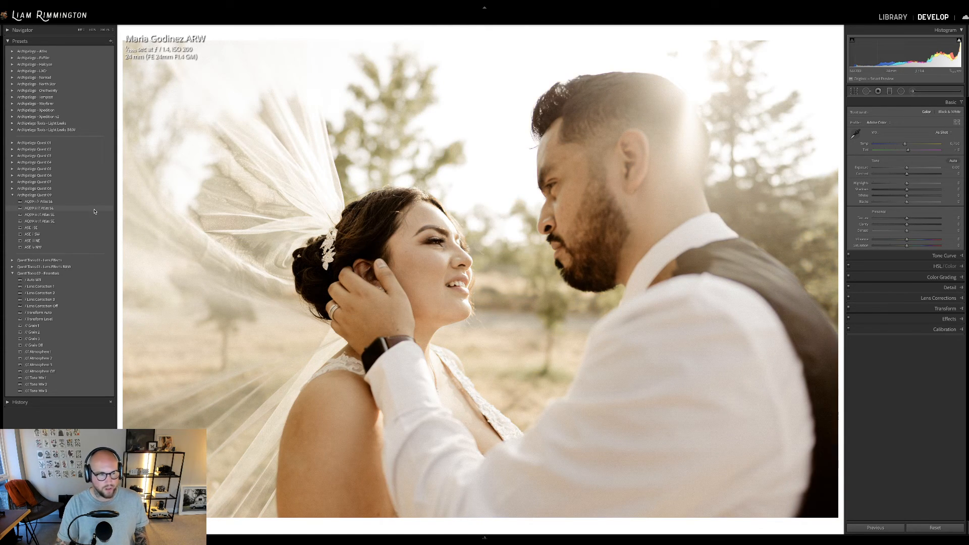
left_click(94, 210)
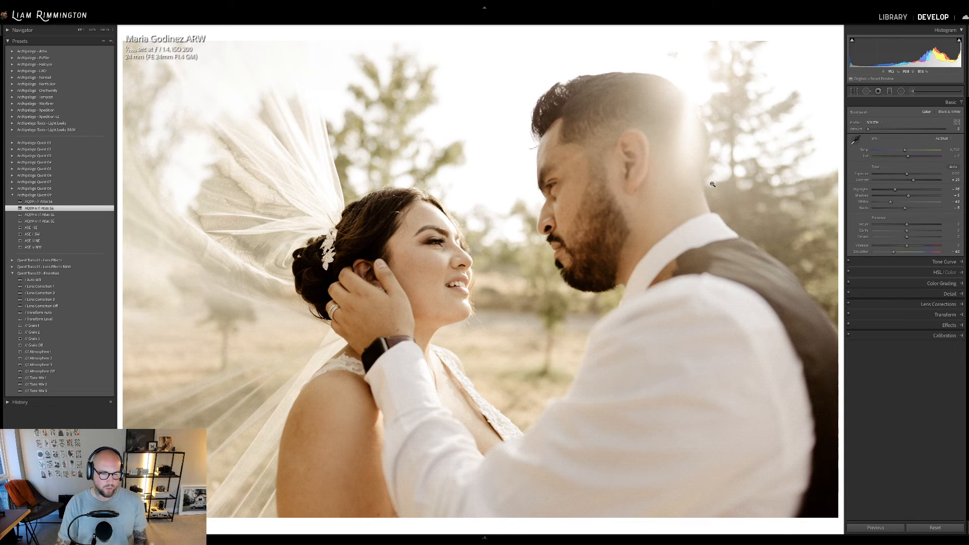
left_click_drag(907, 173, 905, 173)
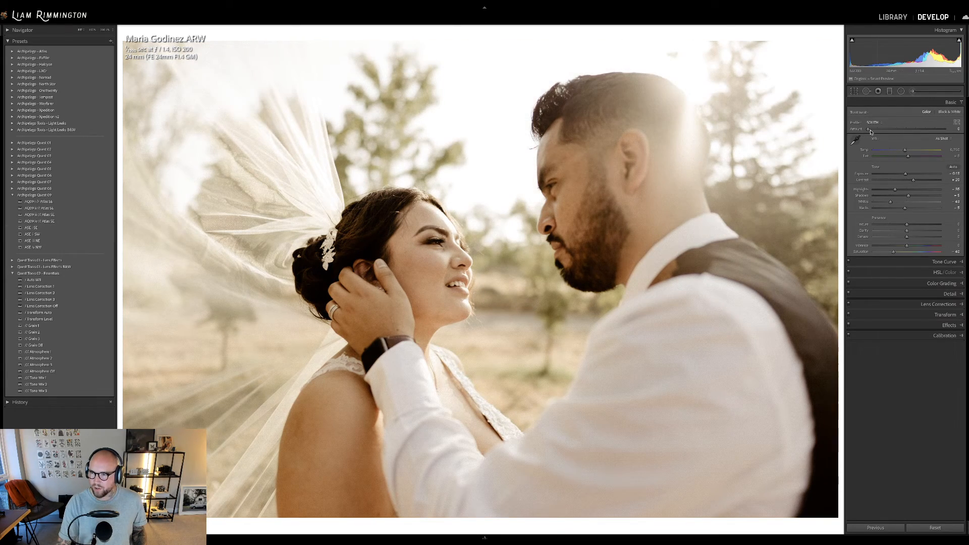
left_click_drag(868, 131, 899, 131)
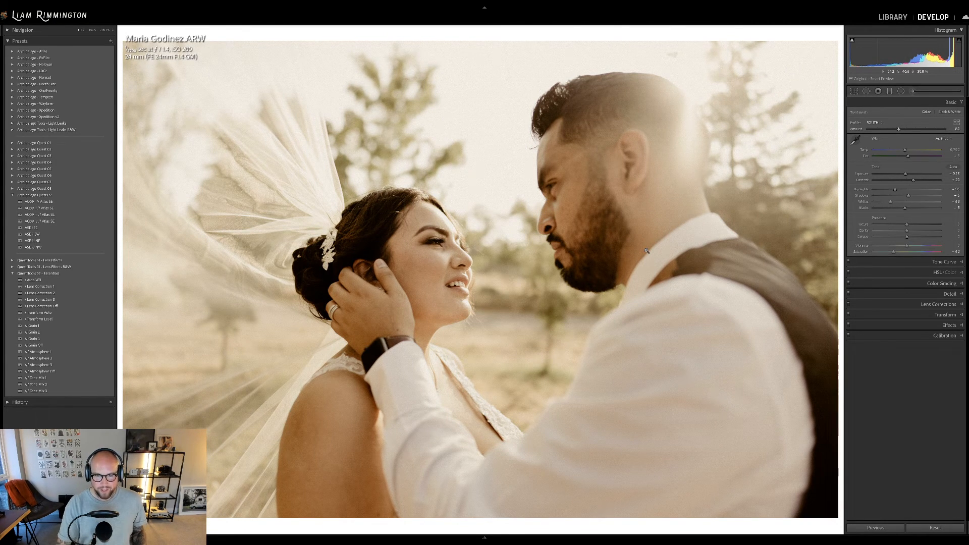
- Compare the bride and groom photo before and after editing, full frame and side by side, and examine the bride's face up close
key("backslash")
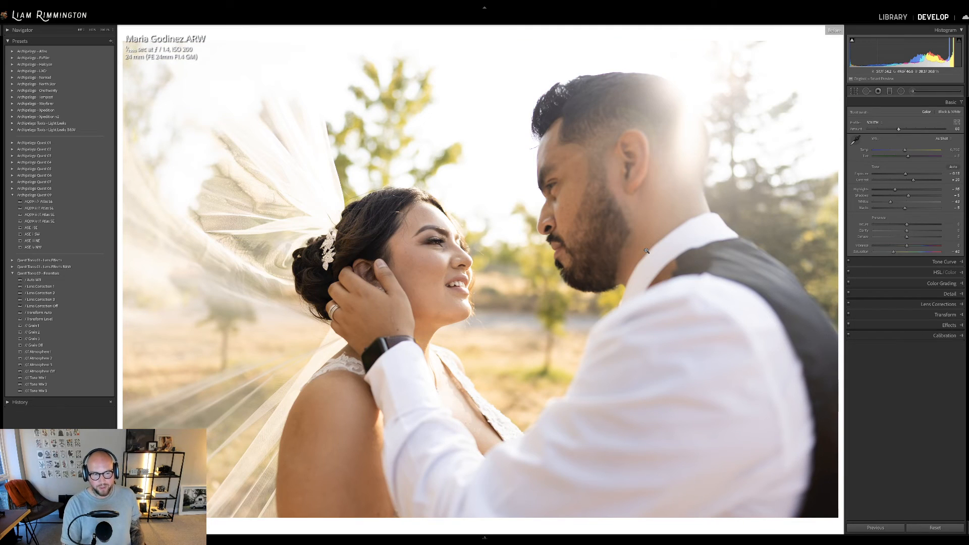
key("backslash")
key("backslash")
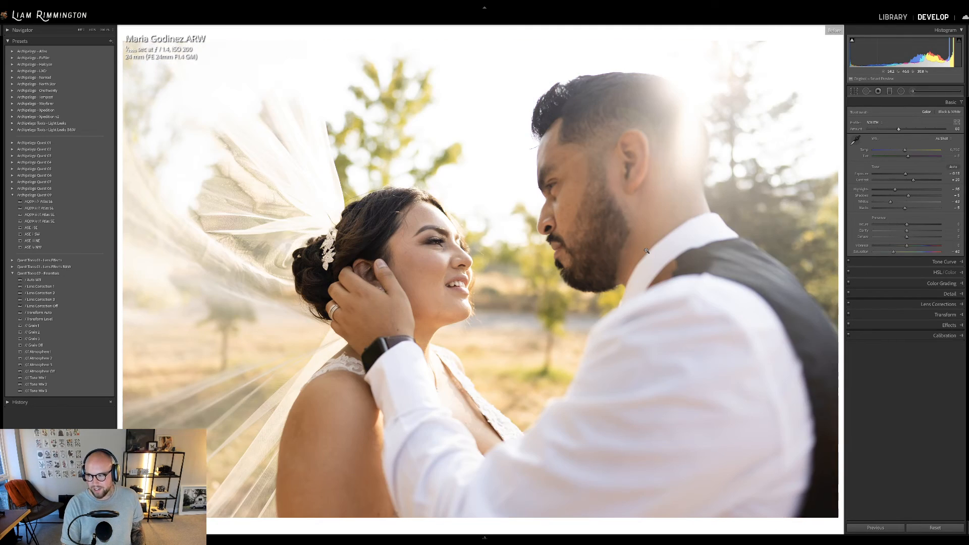
key("backslash")
key("backslash")
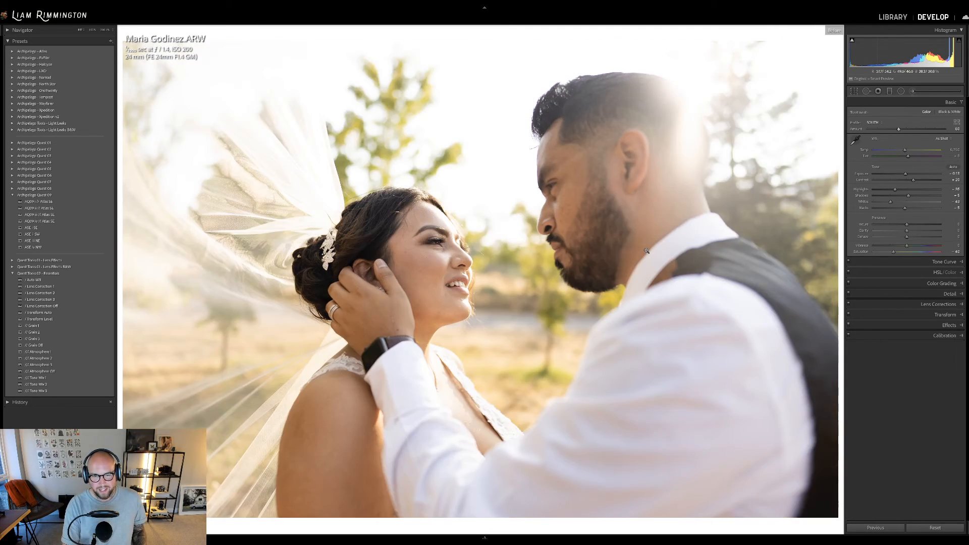
key("backslash")
key("y")
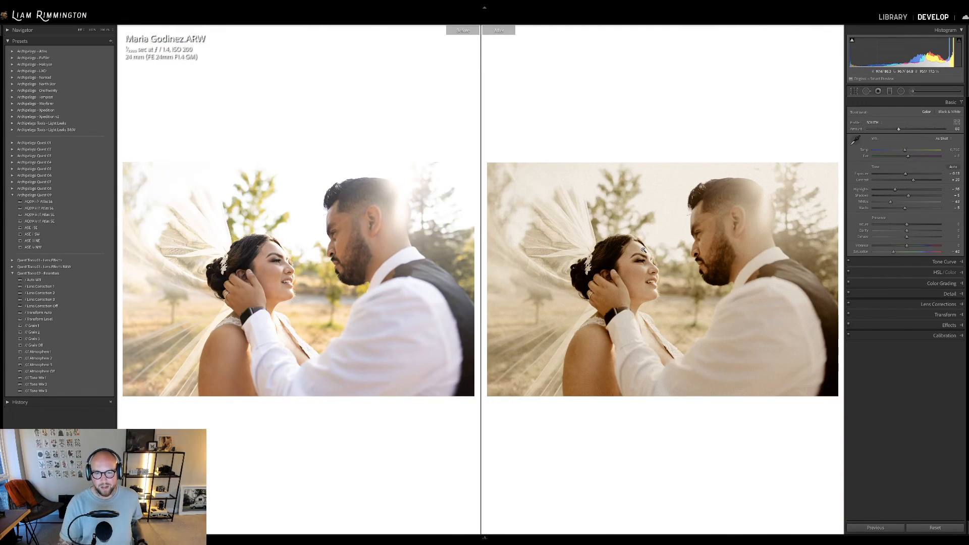
left_click(635, 284)
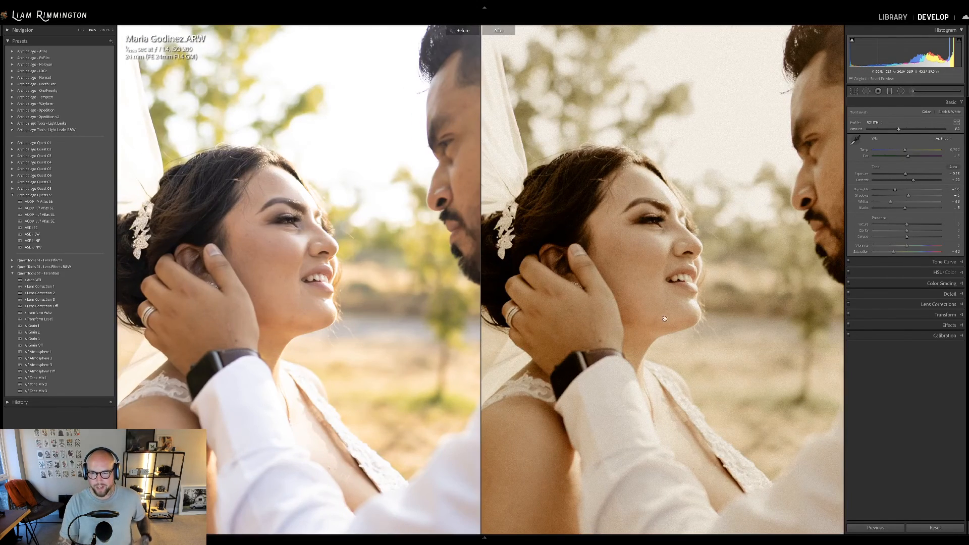
- Examine the bride's profile side by side with the original, and return to the full edited photo
left_click_drag(668, 320, 727, 273)
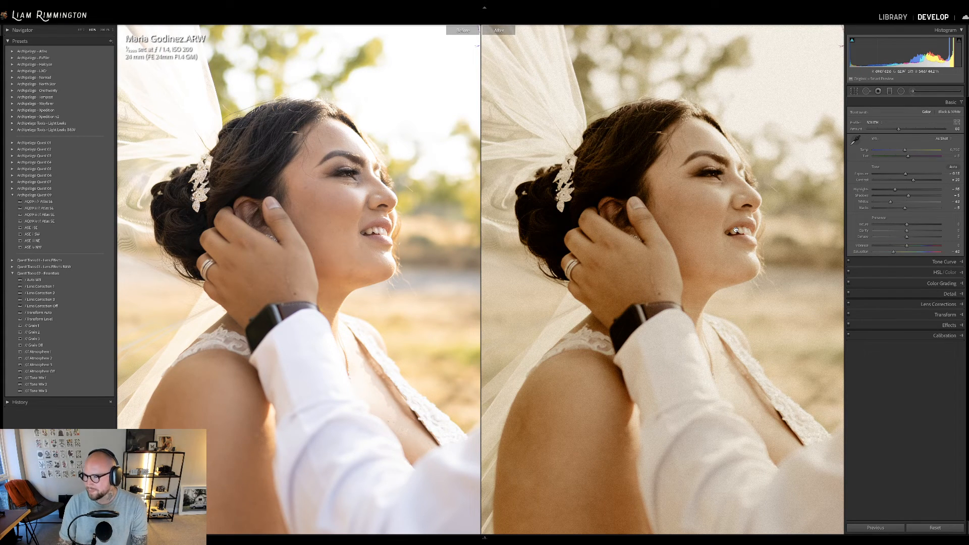
key("y")
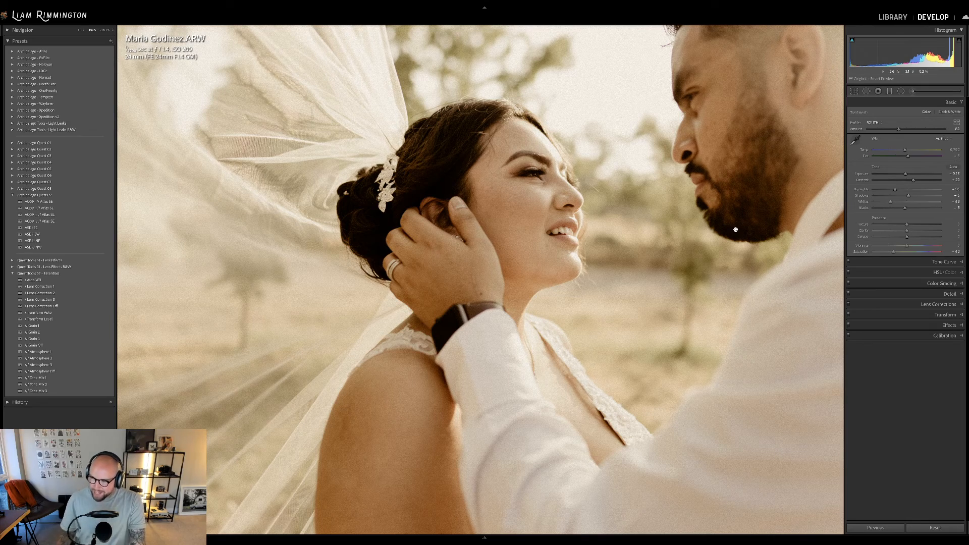
left_click(625, 249)
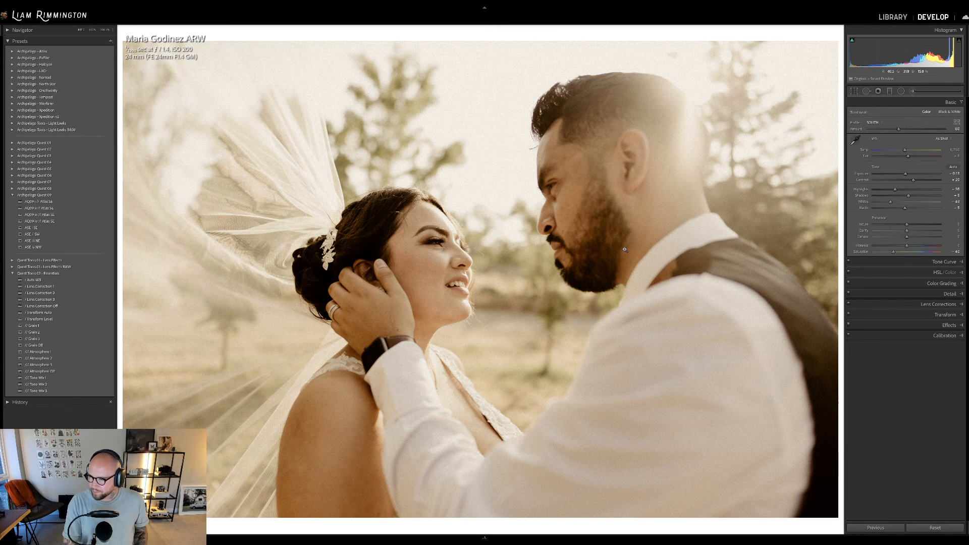
- Straighten the horizon of the sunset lake couple photo slightly and raise its exposure to about +0.48
key("Right")
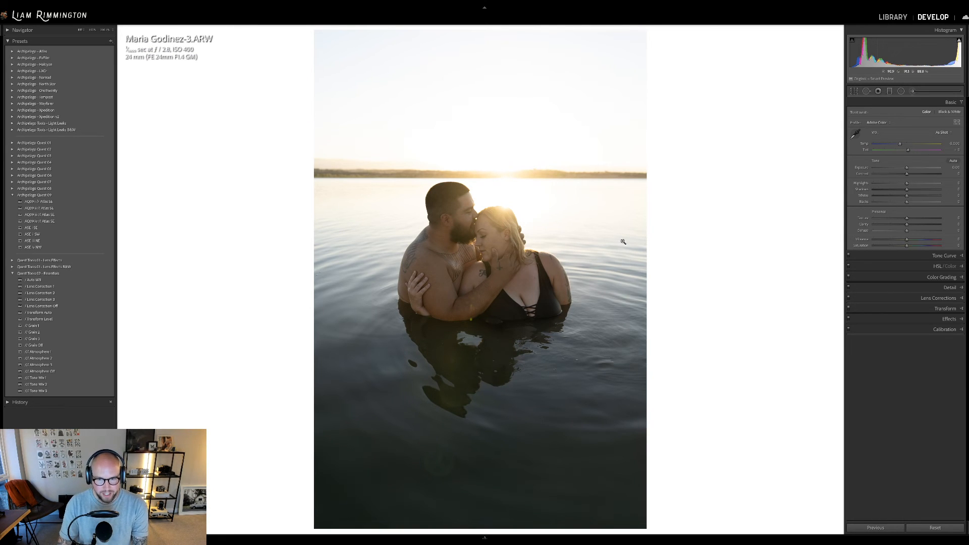
key("r")
left_click_drag(699, 235, 699, 235)
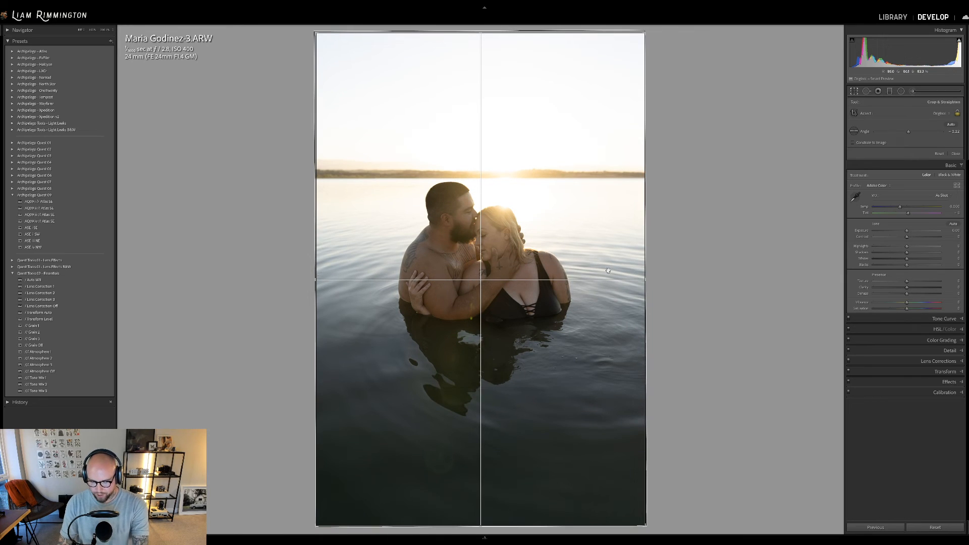
key("Return")
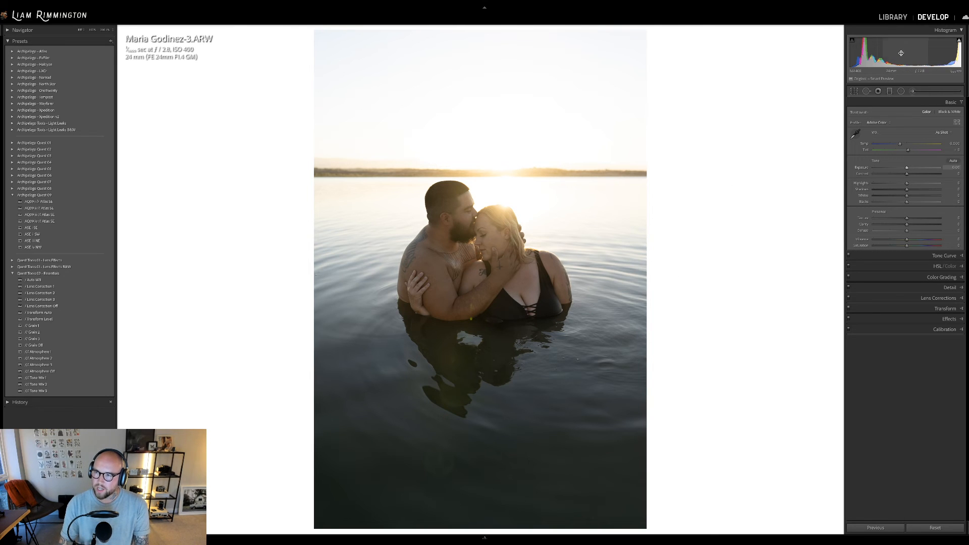
left_click_drag(904, 51, 922, 51)
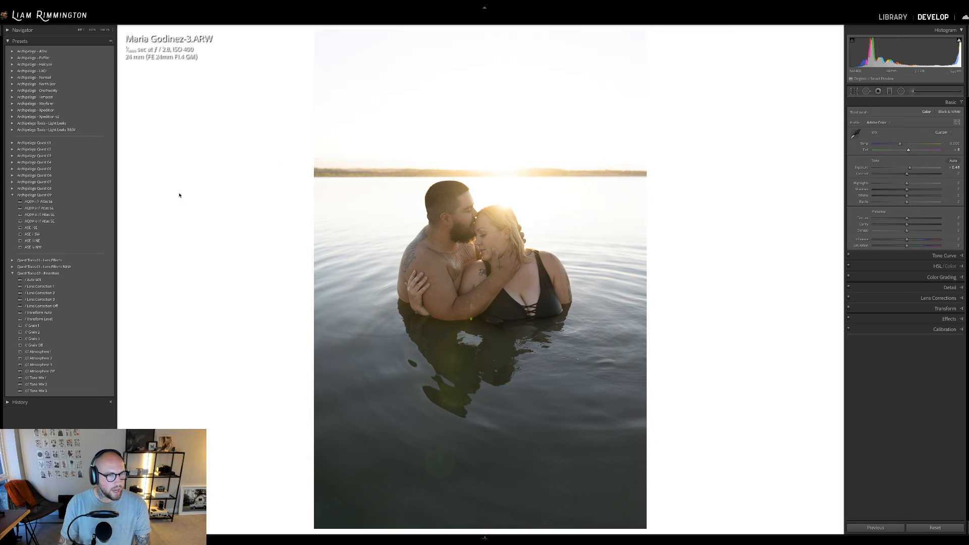
- Apply the AQ09 iii Atlas and first ASE presets to the lake couple photo, with profile amount about 50, Dehaze +17 and exposure about +0.64
left_click(95, 217)
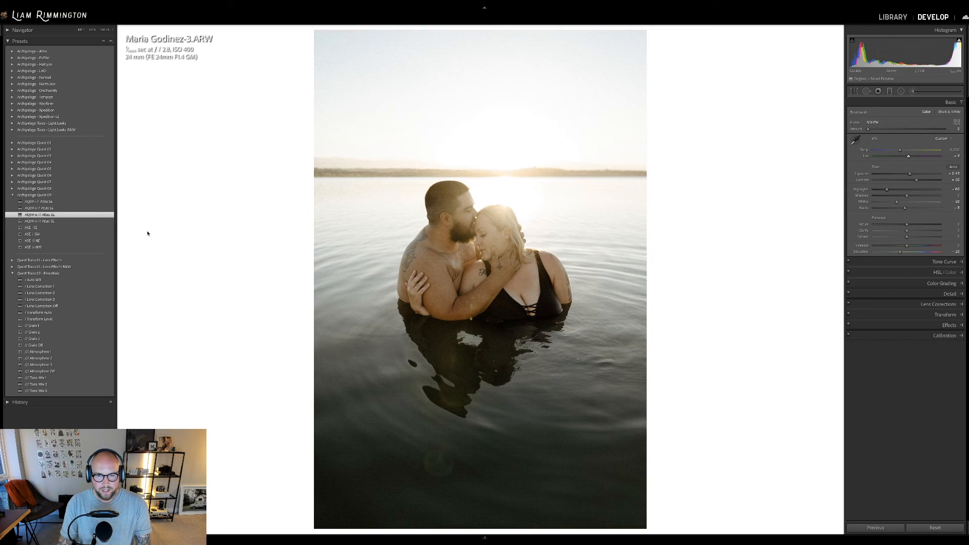
left_click(107, 228)
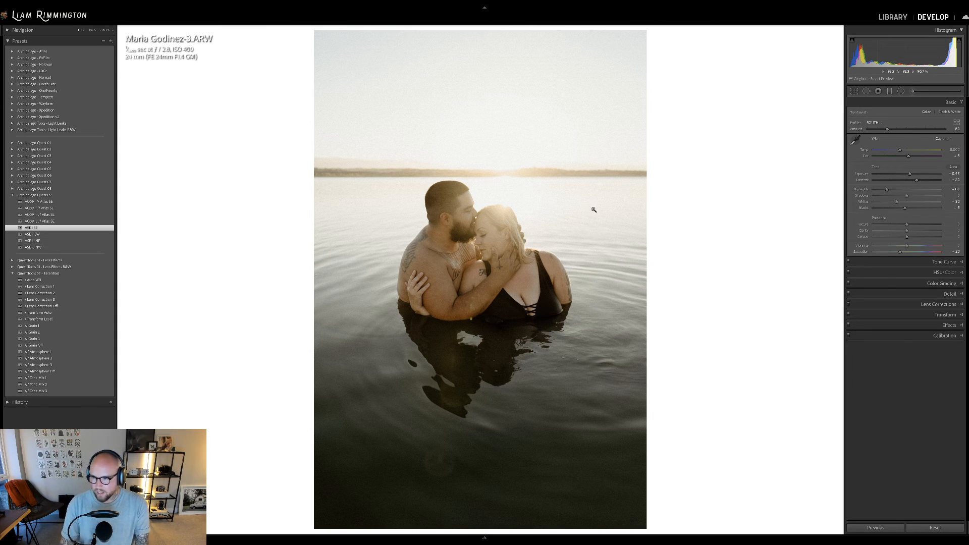
left_click_drag(907, 238, 914, 238)
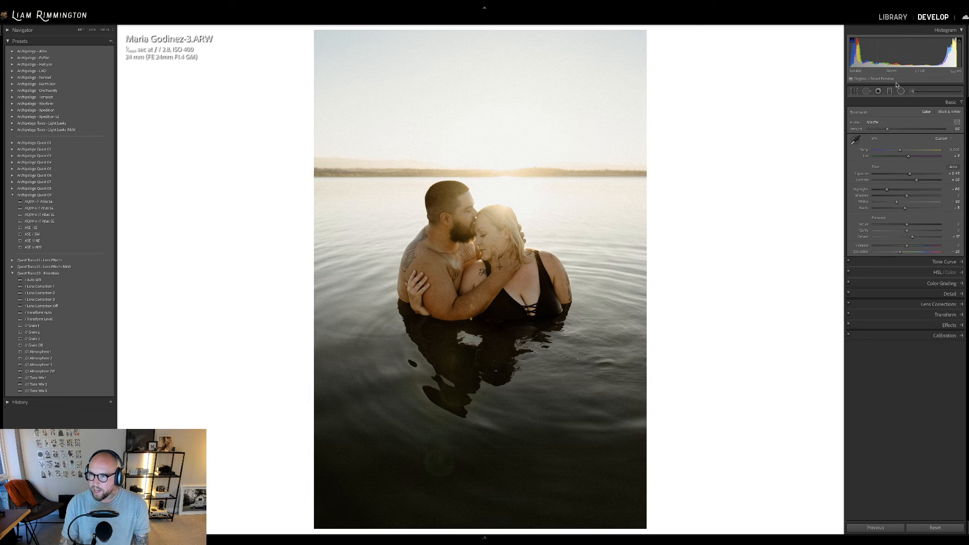
left_click_drag(910, 174, 912, 174)
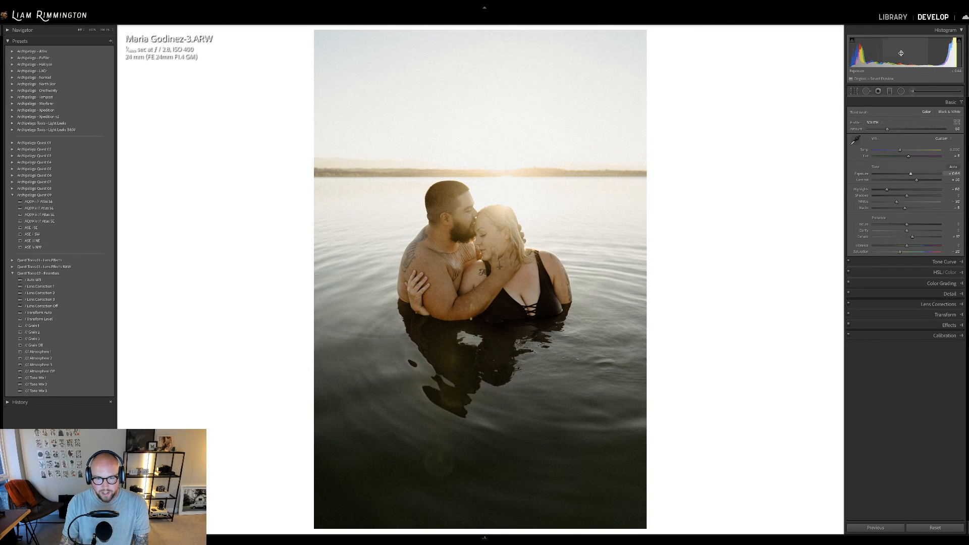
- Compare the lake couple photo before and after editing, full frame and side by side, and examine the couple's skin tones up close
key("backslash")
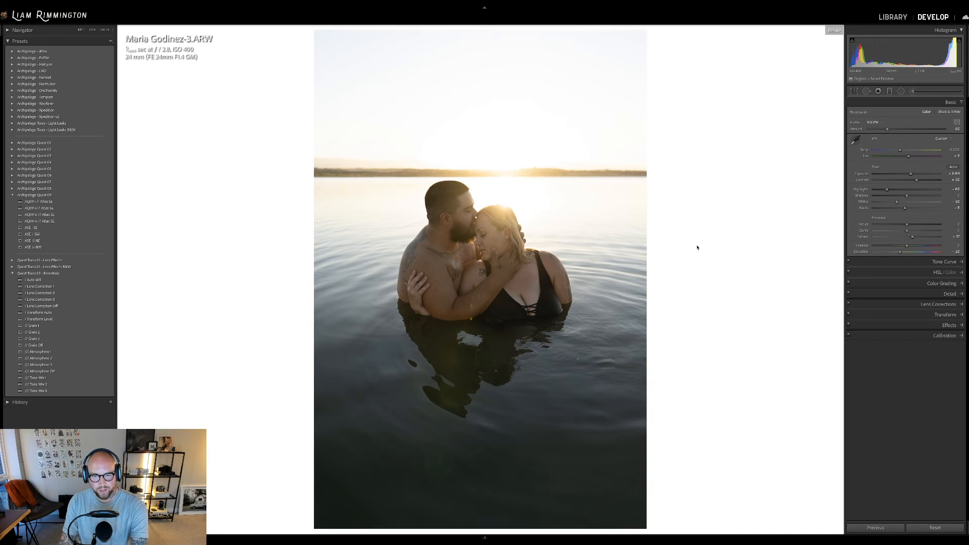
key("backslash")
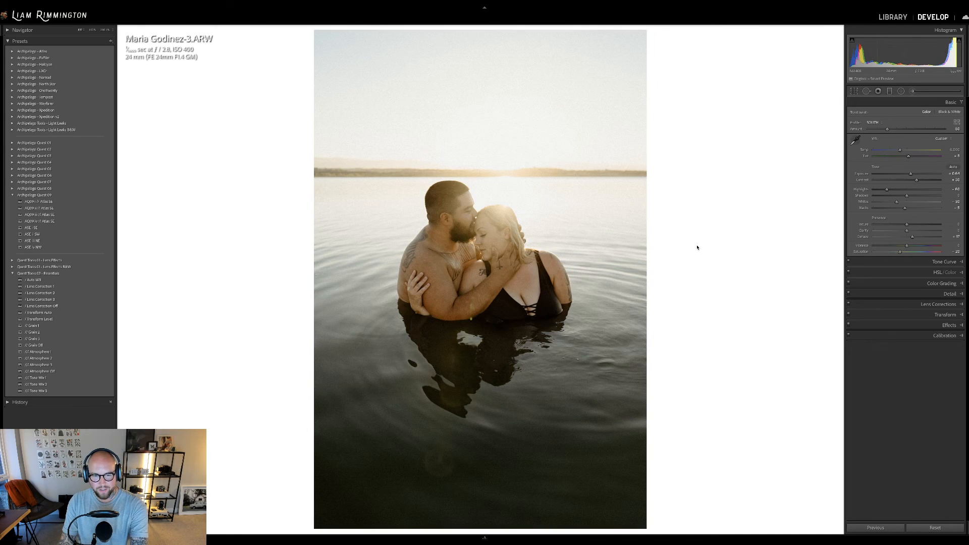
key("backslash")
key("backslash")
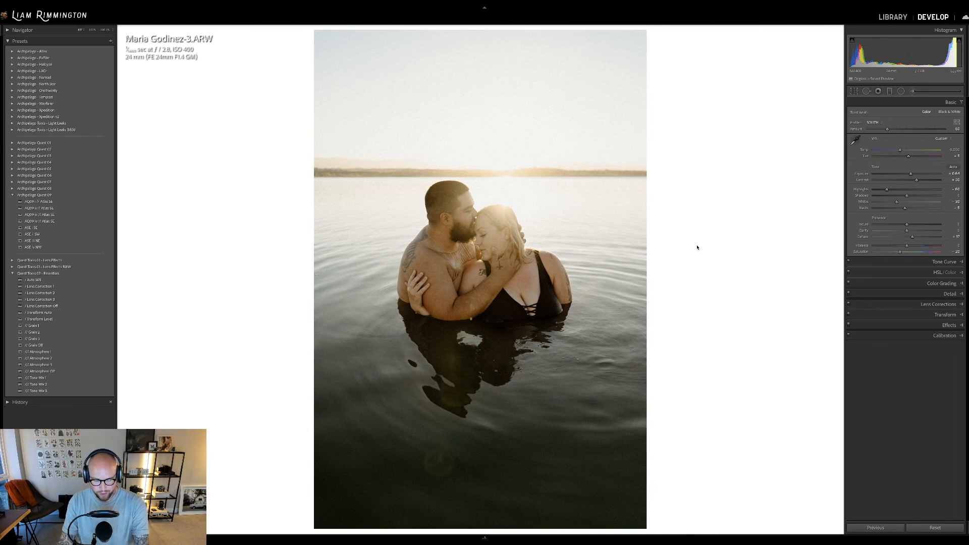
key("y")
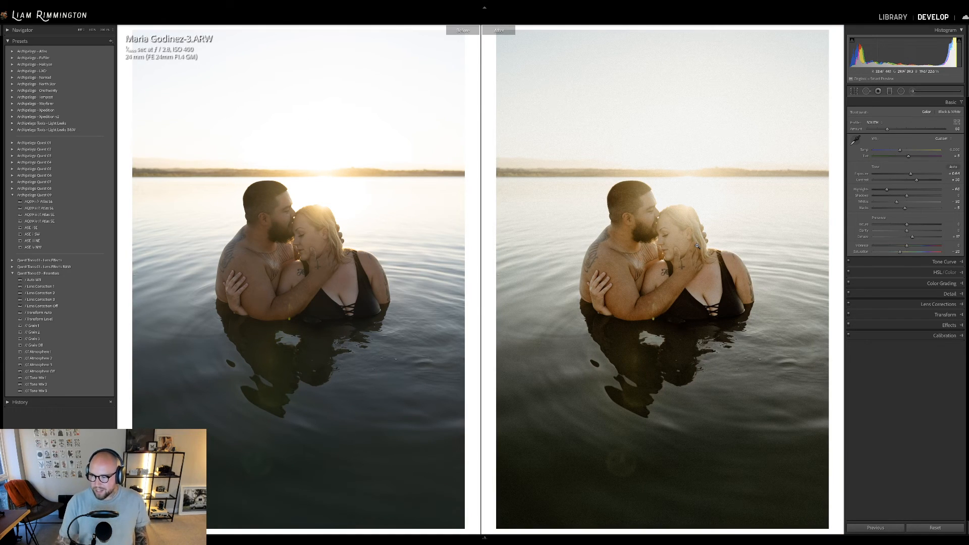
left_click(656, 270)
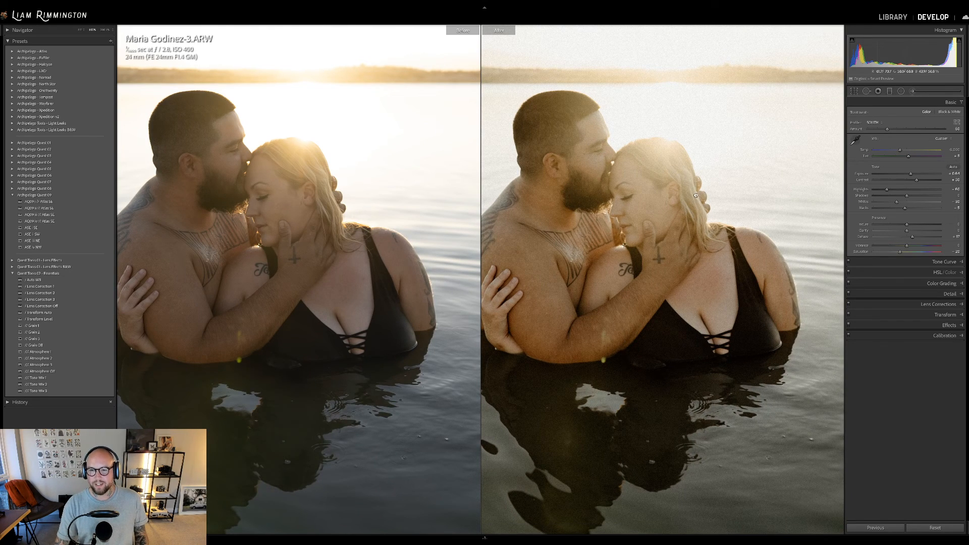
left_click_drag(695, 195, 729, 190)
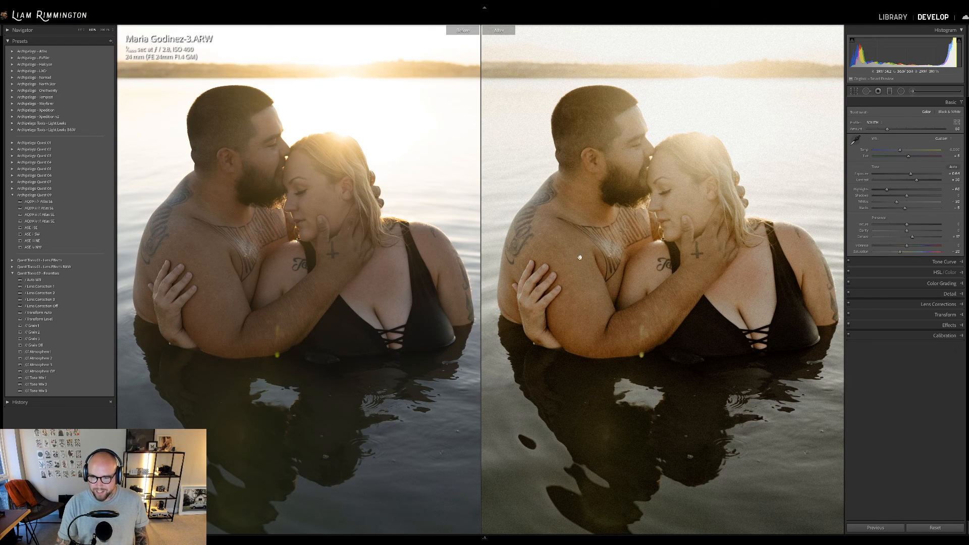
left_click(770, 112)
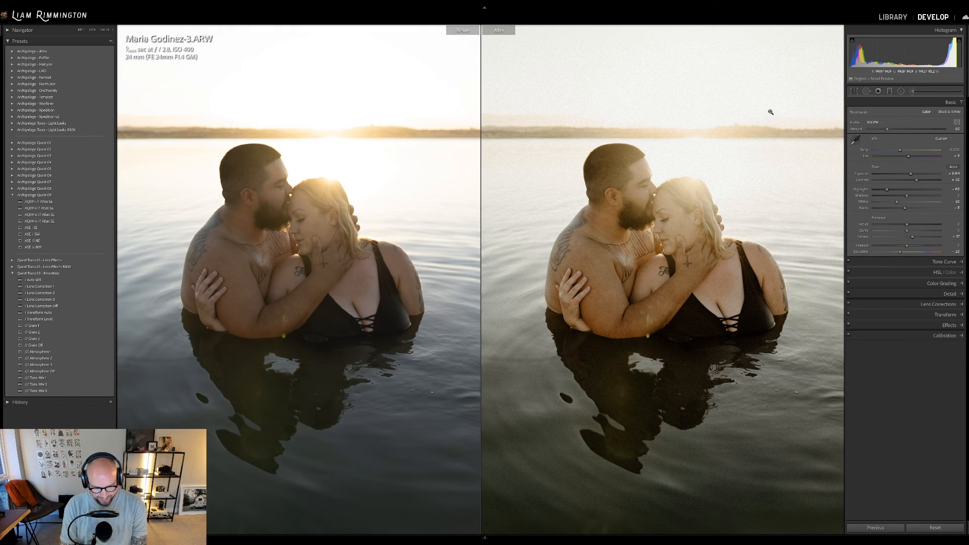
key("y")
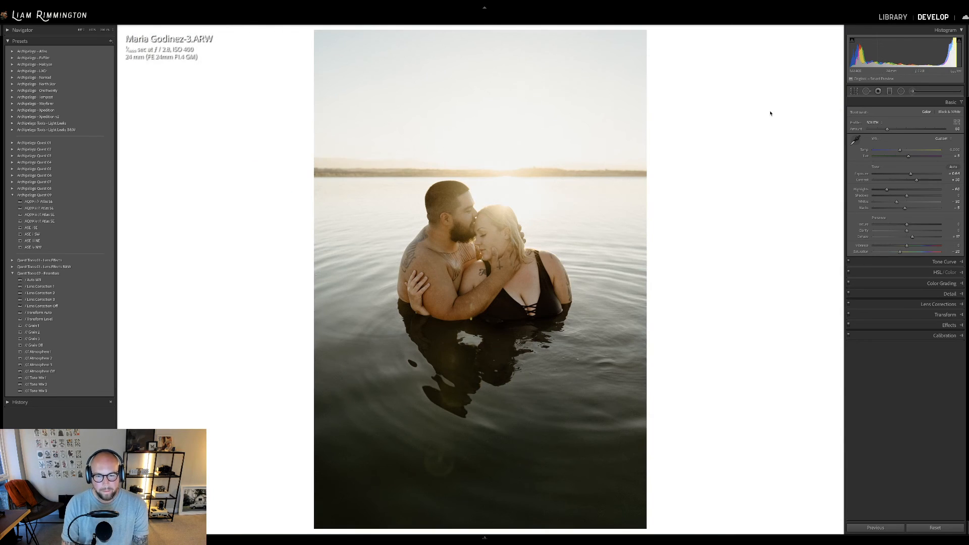
- Apply the black-and-white AQ09 iv Atlas preset to the portrait of the seated woman in white and raise its exposure to about +0.54
key("Right")
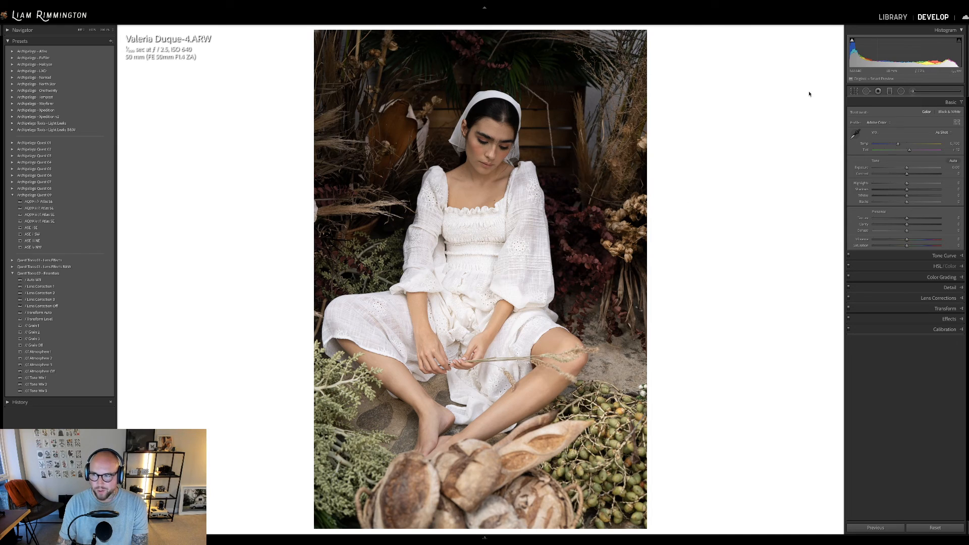
left_click_drag(880, 56, 890, 57)
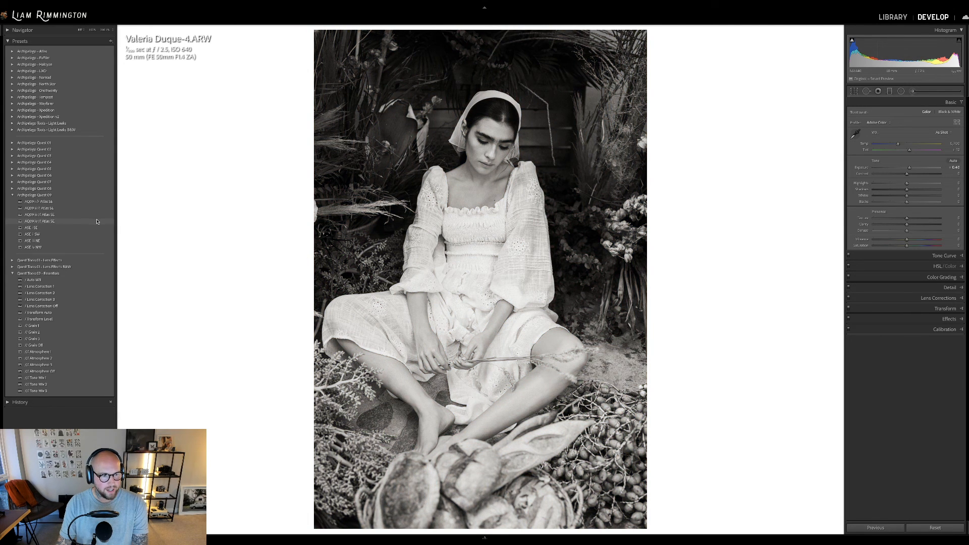
left_click(96, 224)
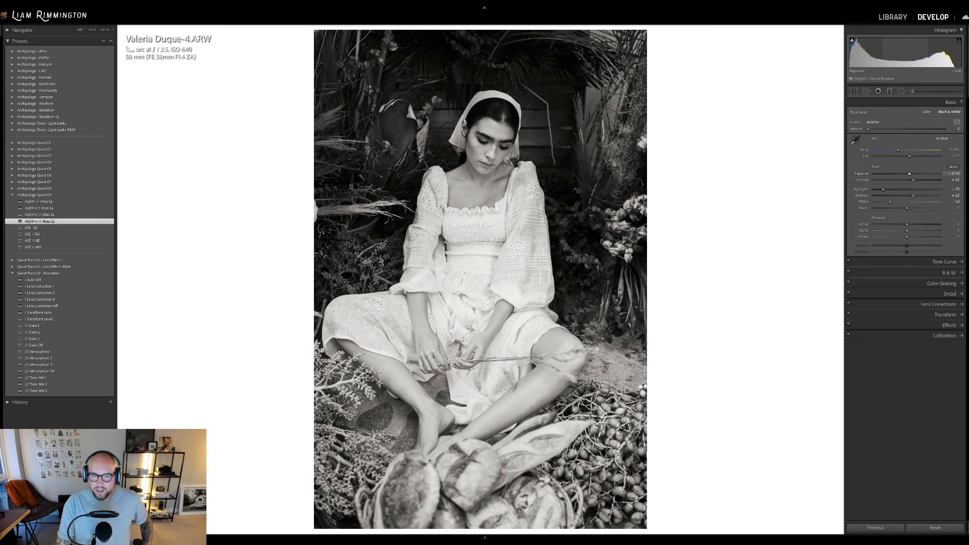
left_click_drag(910, 174, 910, 174)
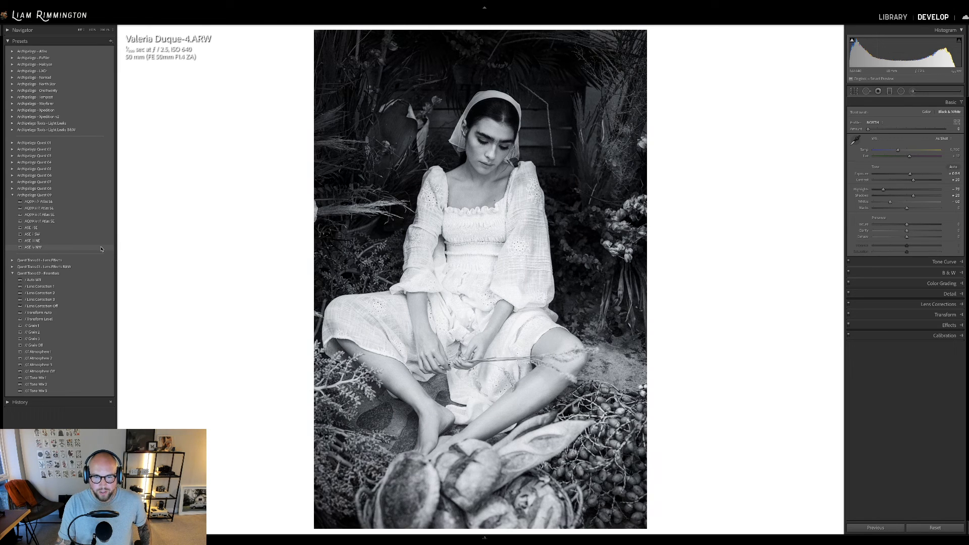
- Add the last ASE preset to the seated woman's portrait, setting the profile amount to about 91 and exposure to about +0.77
left_click(101, 248)
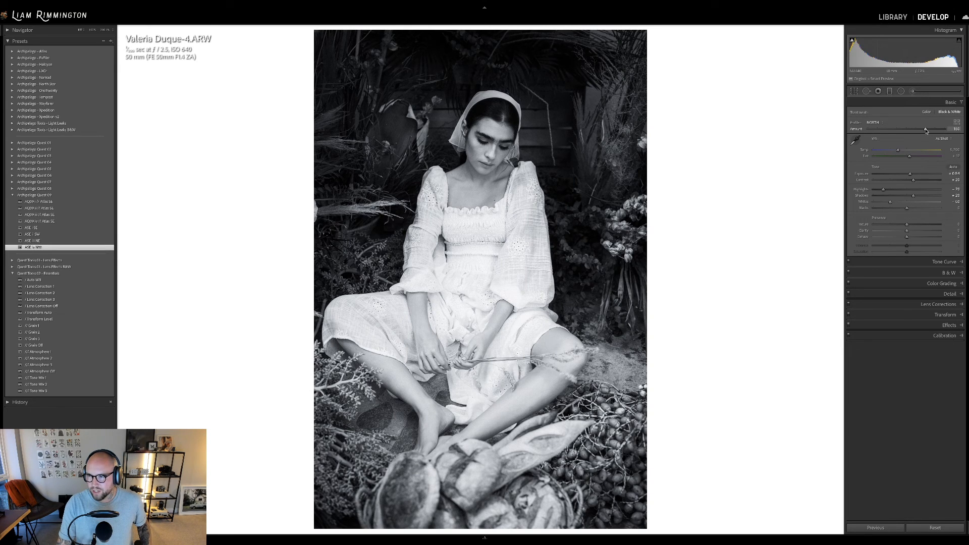
left_click_drag(925, 131, 903, 133)
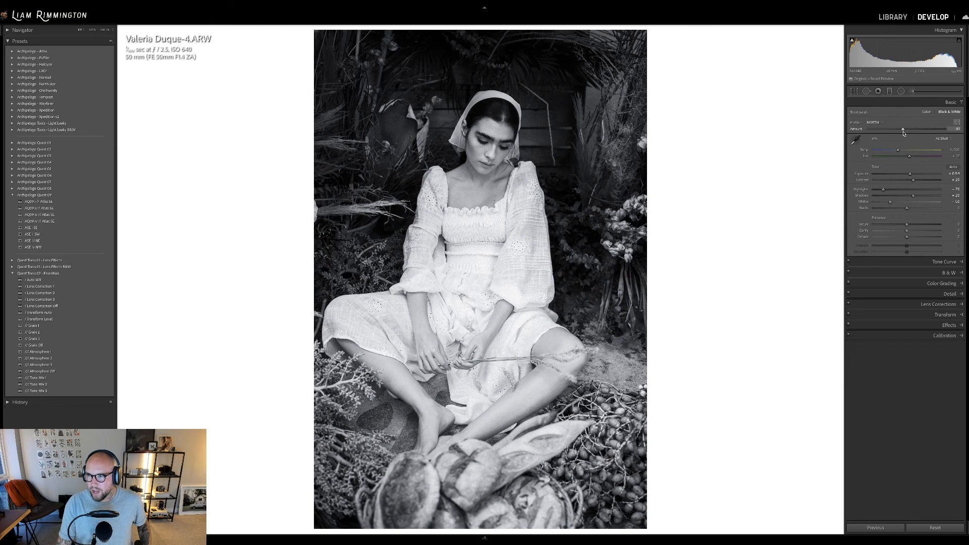
key("backslash")
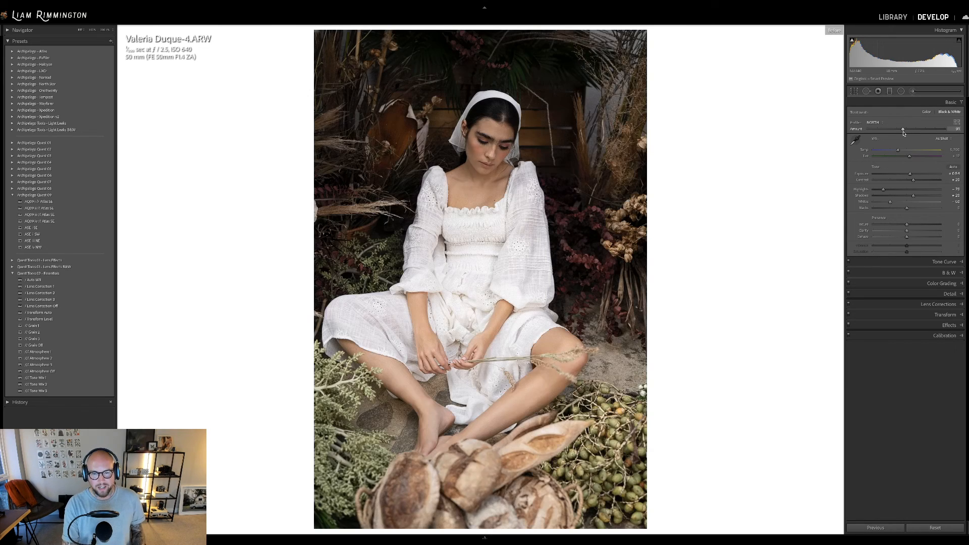
key("backslash")
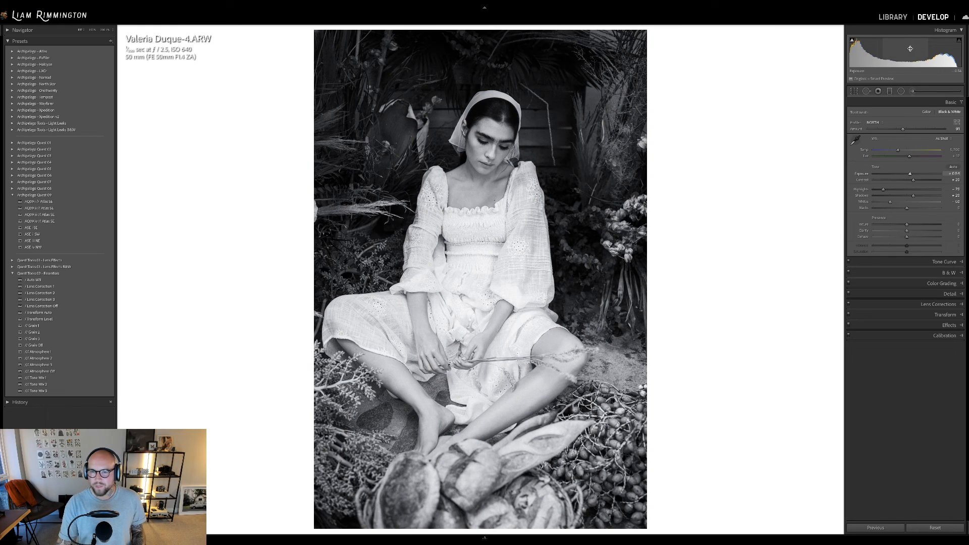
left_click_drag(911, 173, 912, 174)
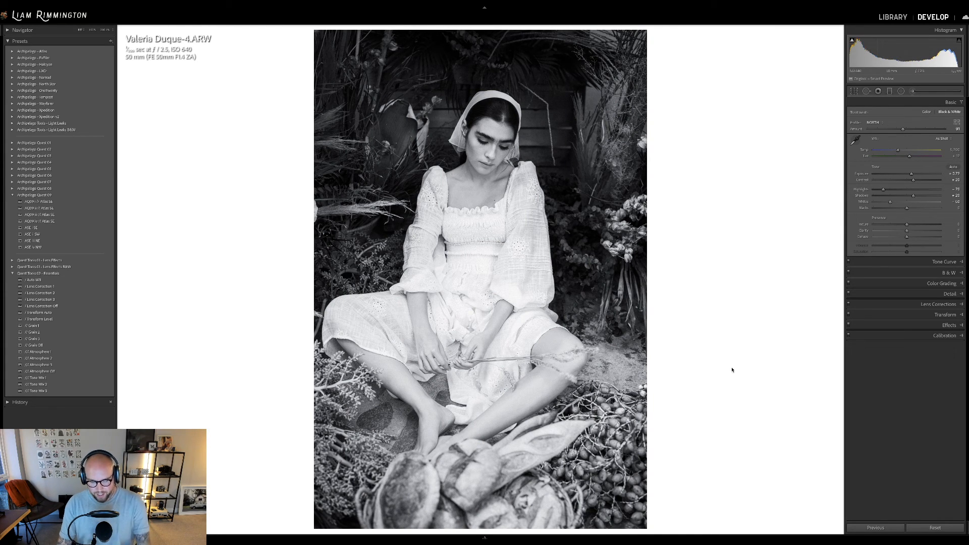
- Compare the seated woman's portrait before and after the black-and-white edit, both full frame and side by side
key("backslash")
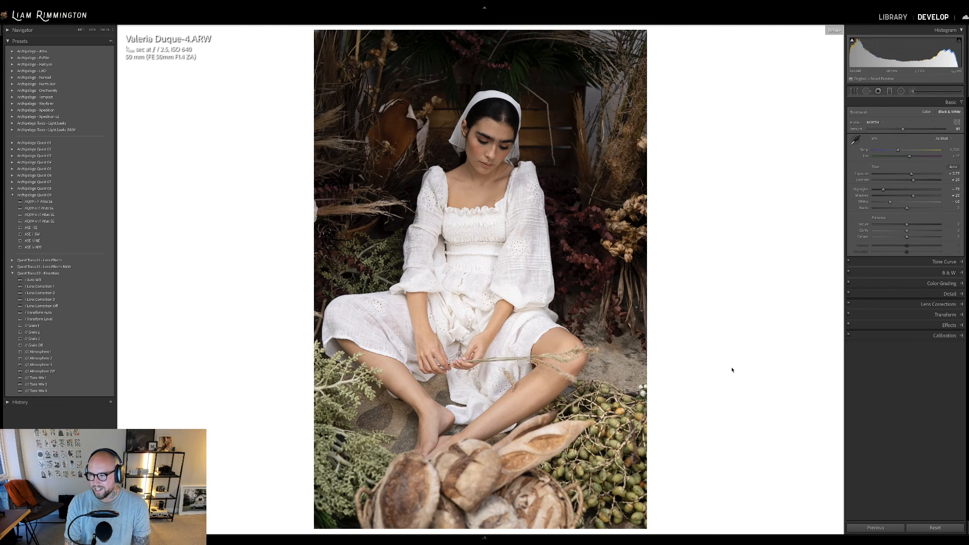
key("backslash")
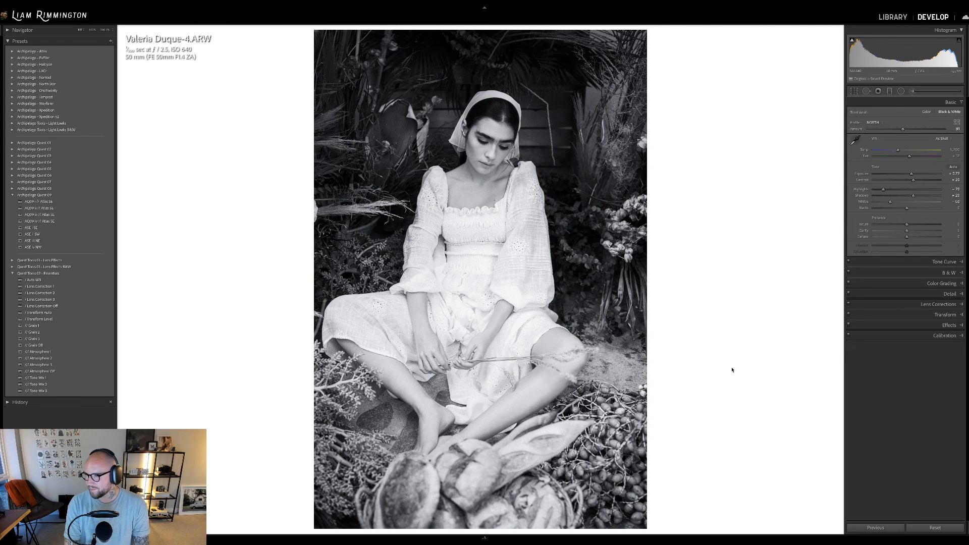
key("backslash")
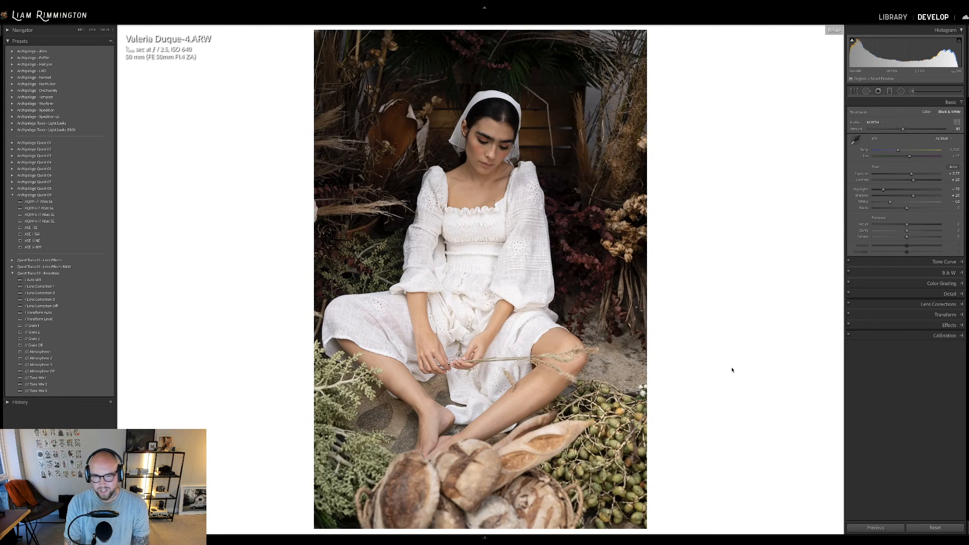
key("backslash")
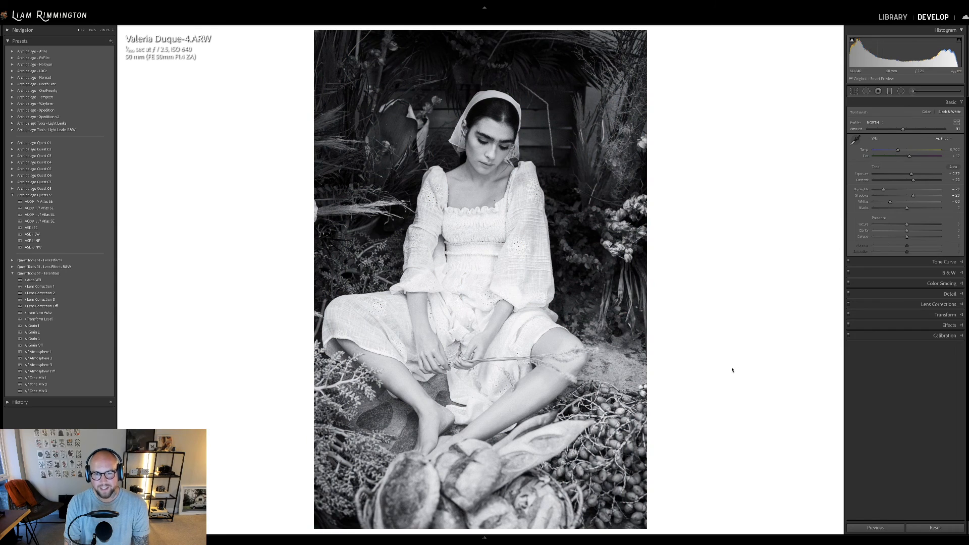
key("y")
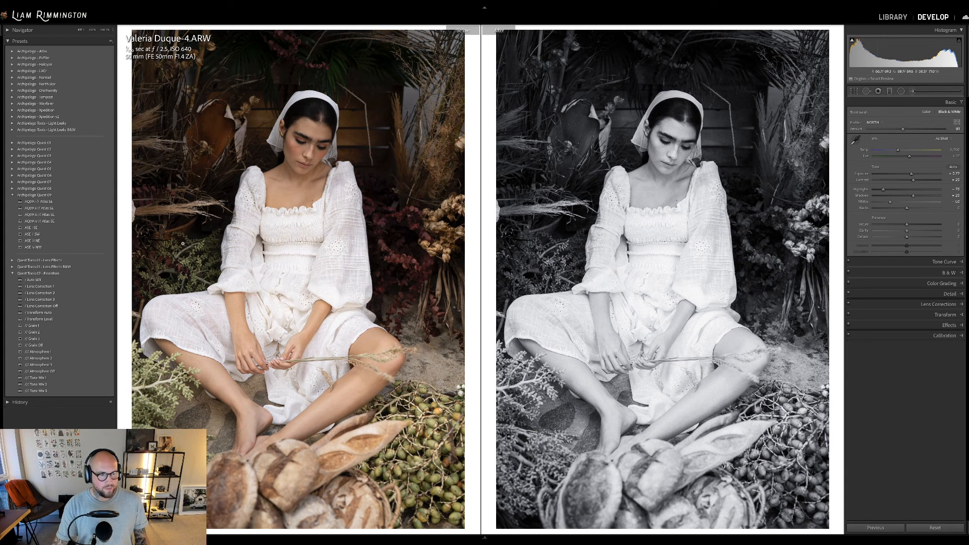
- Expand the Archipelago Quest 08 preset group, return to the photo grid and deselect all photos
left_click(13, 188)
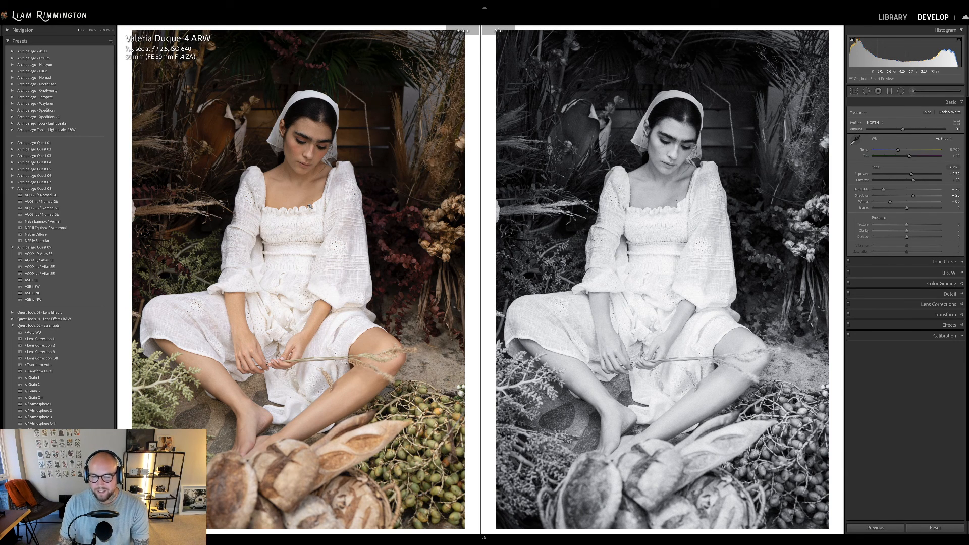
key("g")
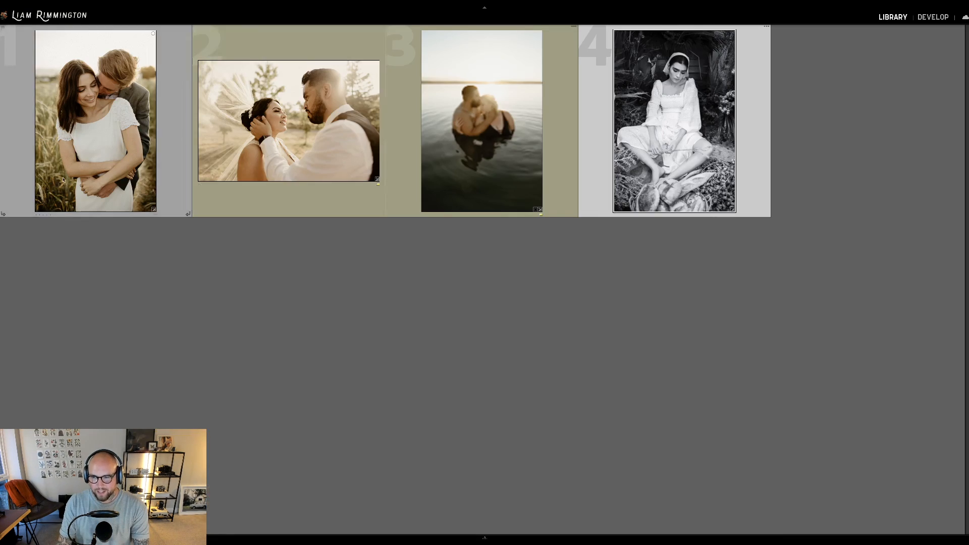
left_click(492, 305)
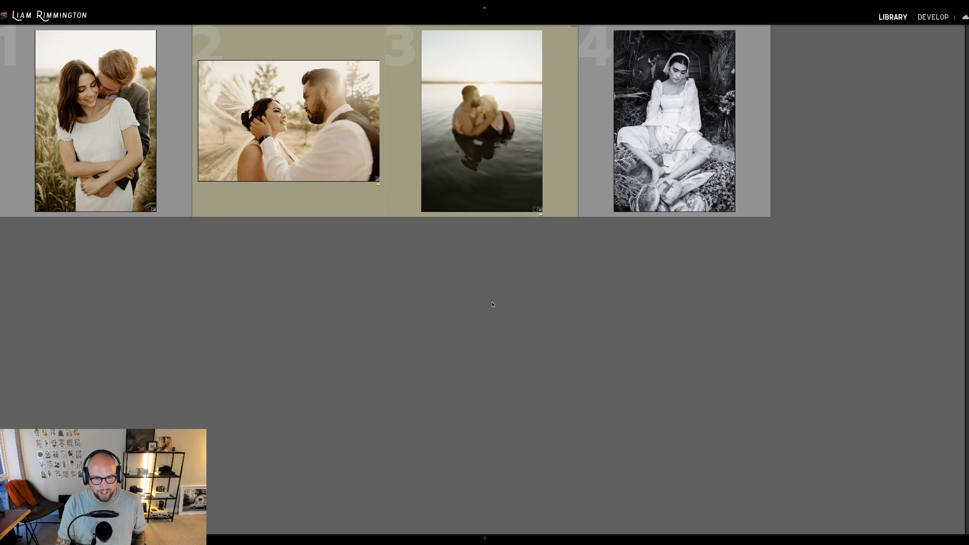